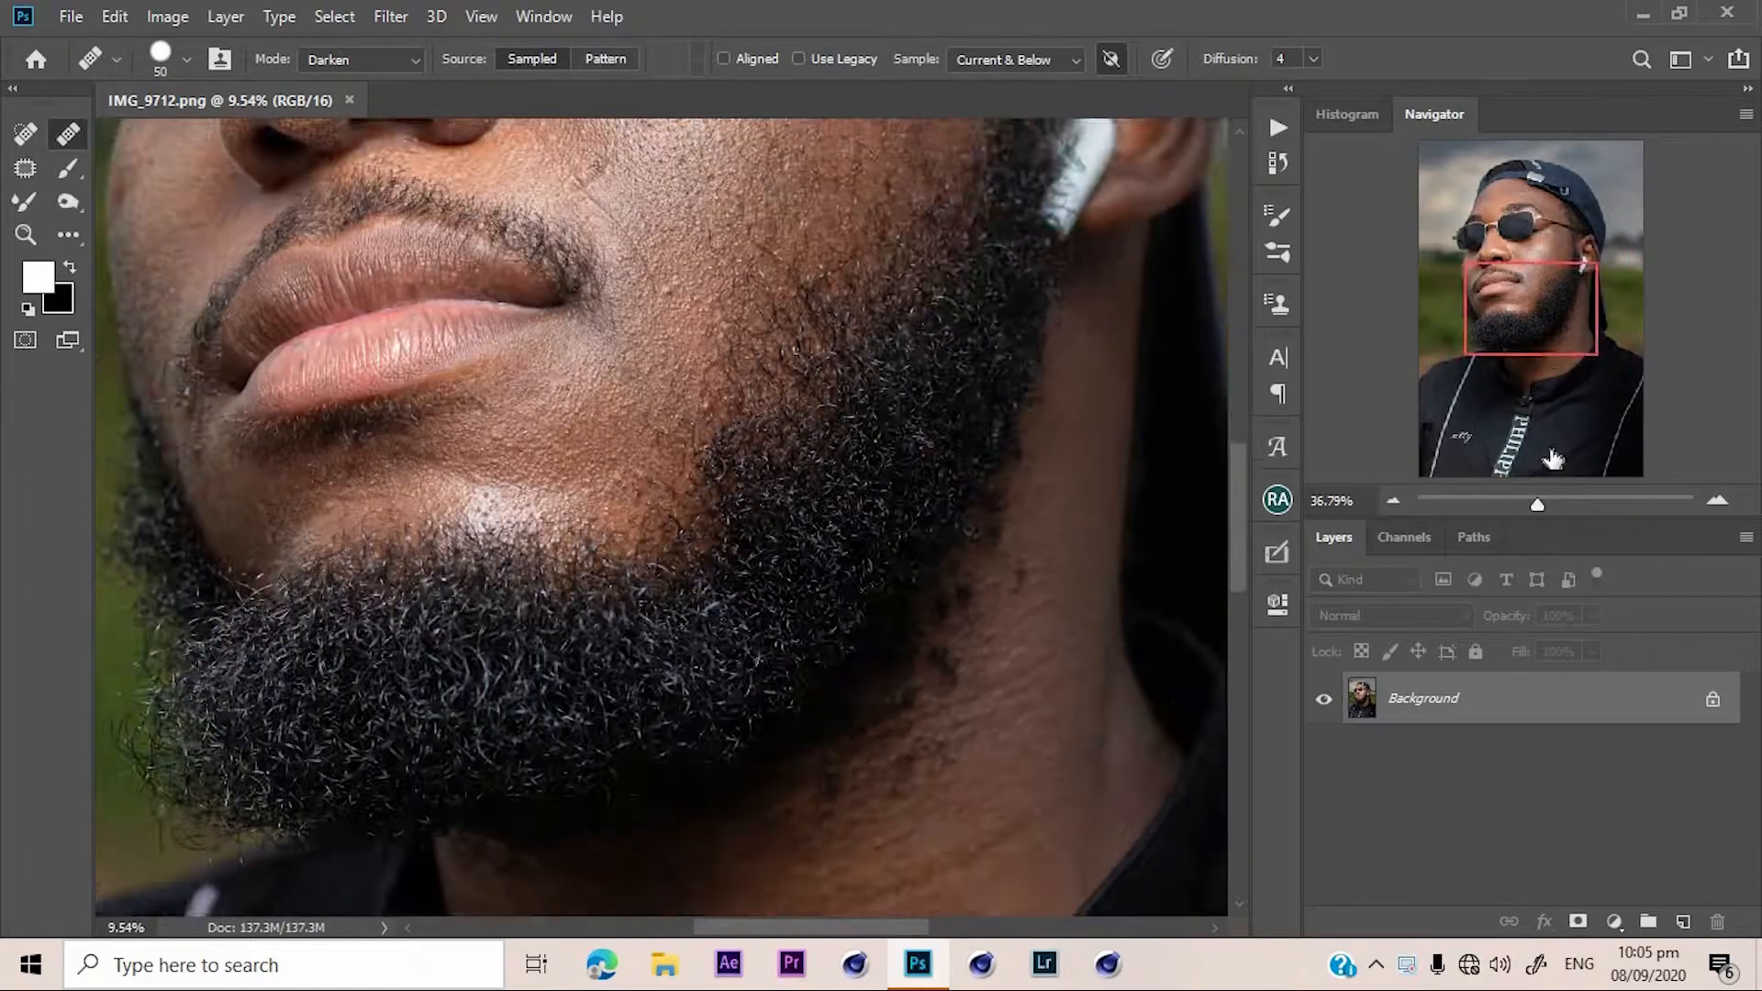
Duplicate the Background layer to retouch on a copy.
{"action": "left_click_drag", "start_coordinate": [1550, 332], "coordinate": [1496, 197]}
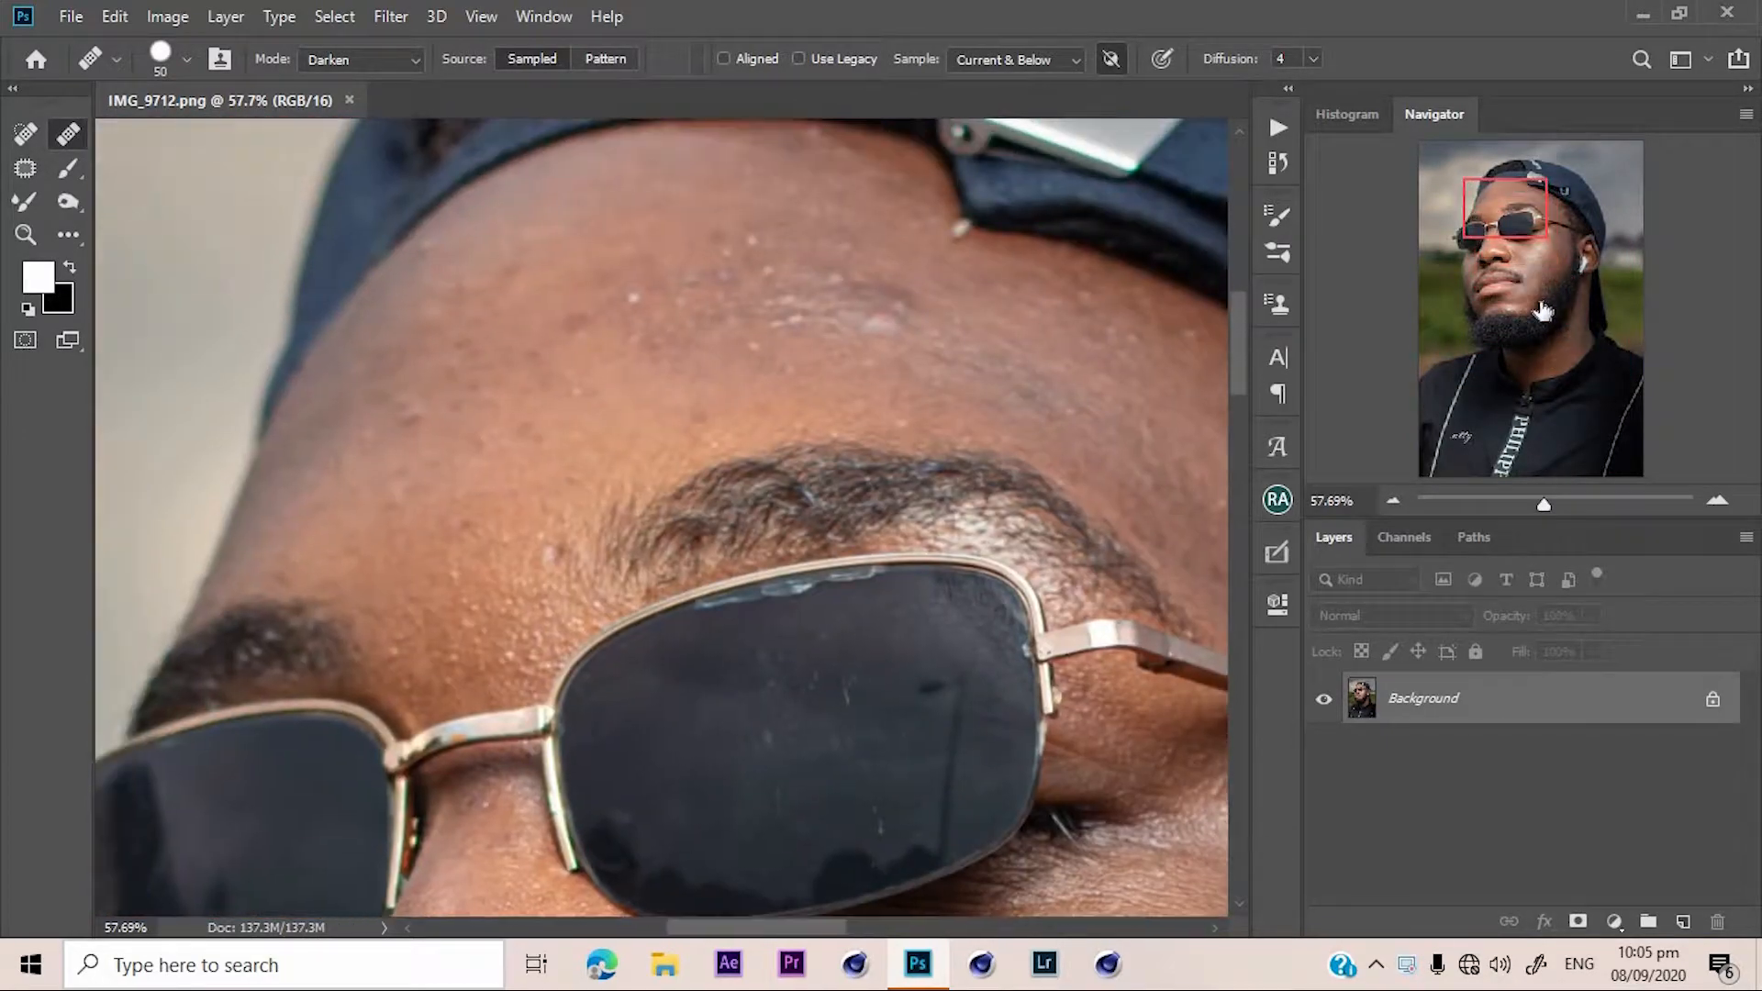
{"action": "left_click_drag", "start_coordinate": [1533, 509], "coordinate": [1541, 509]}
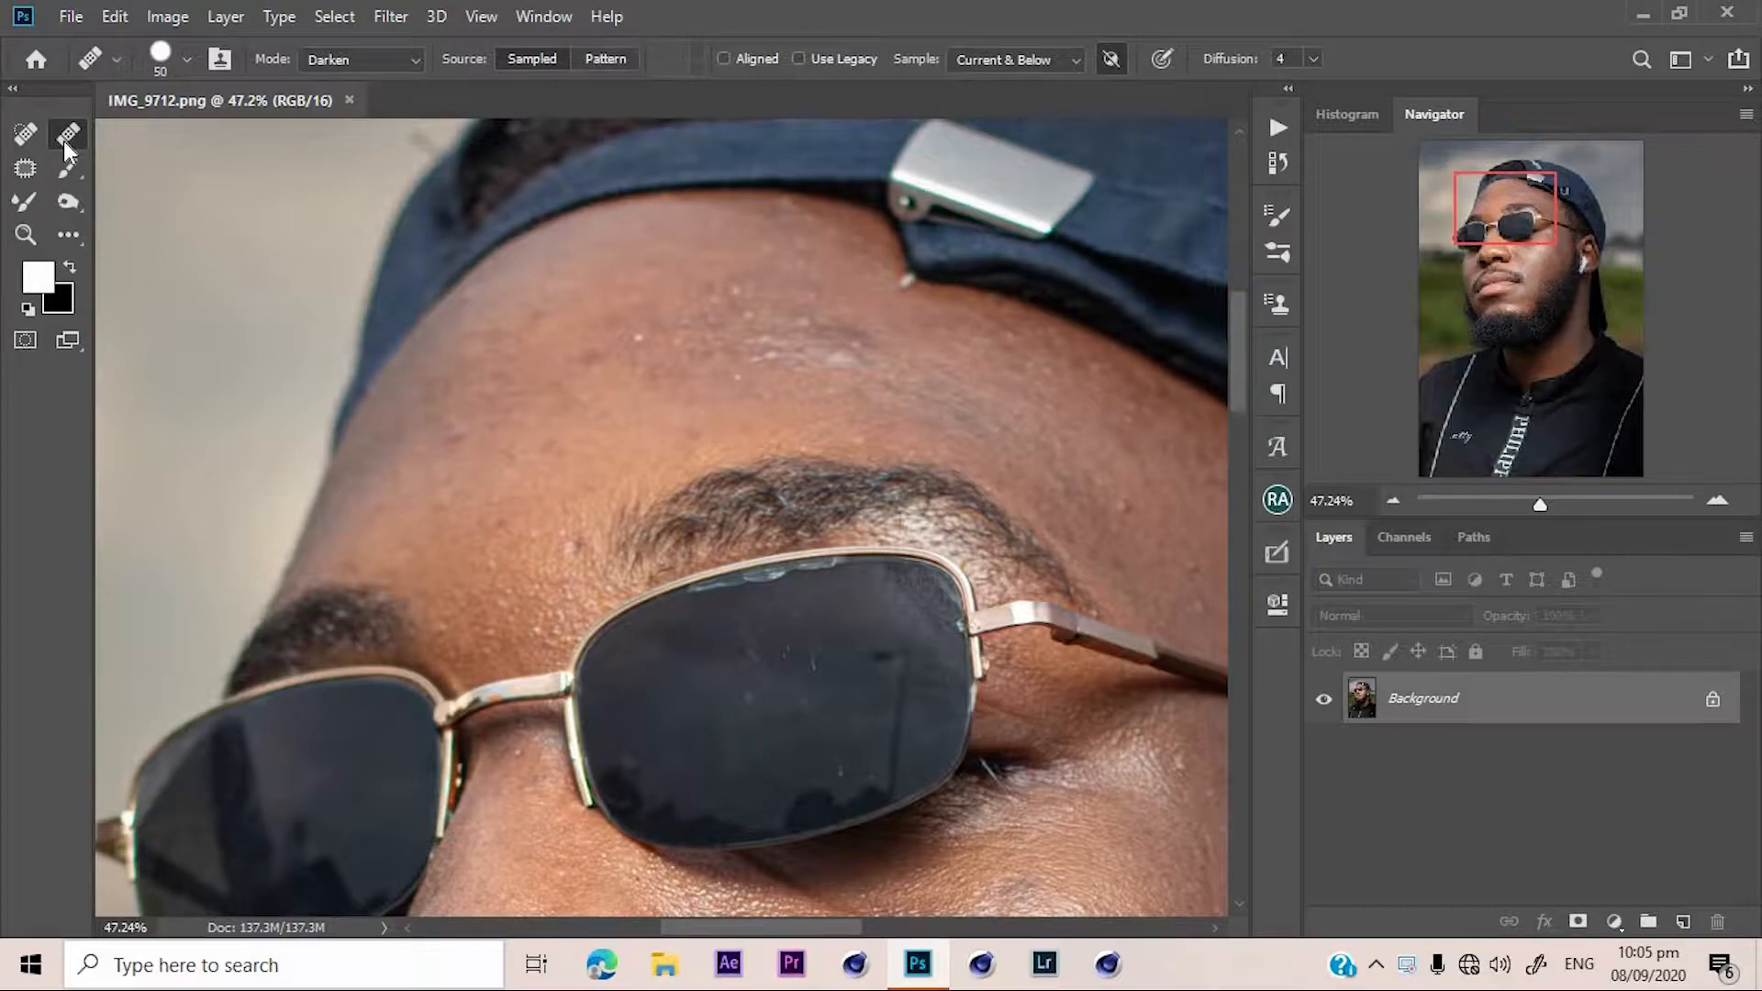
{"action": "left_click", "coordinate": [24, 171]}
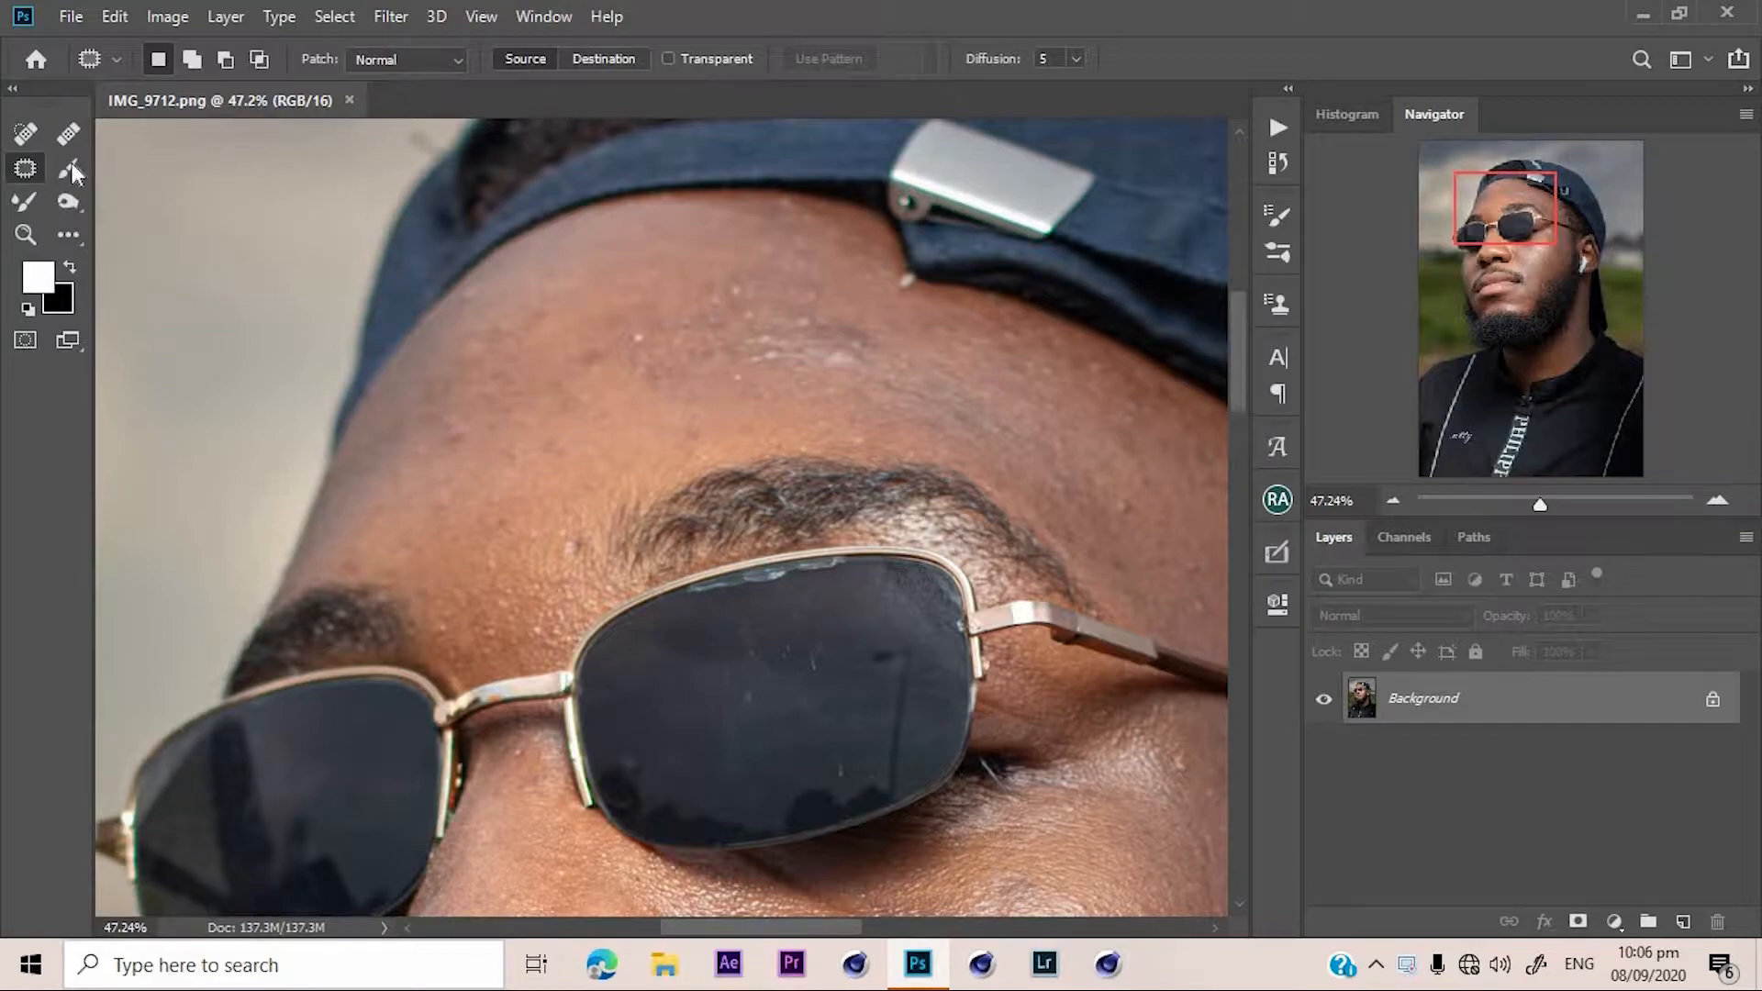
{"action": "left_click", "coordinate": [68, 134]}
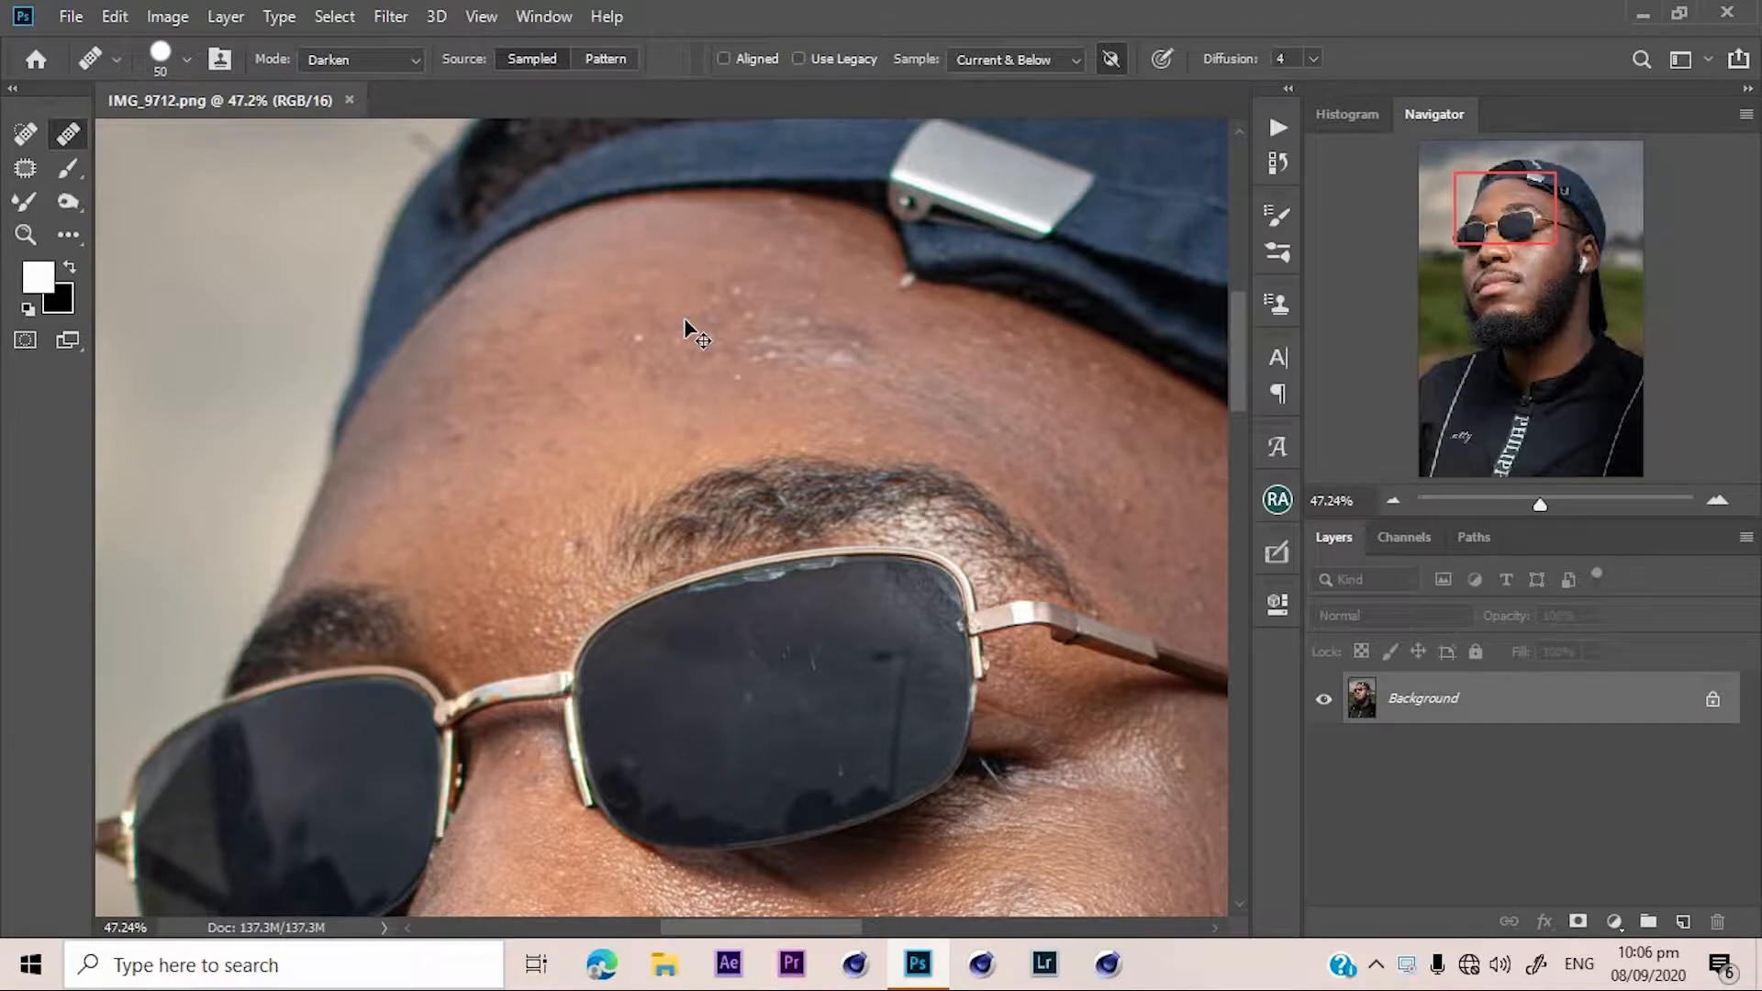
{"action": "key", "text": "ctrl+j"}
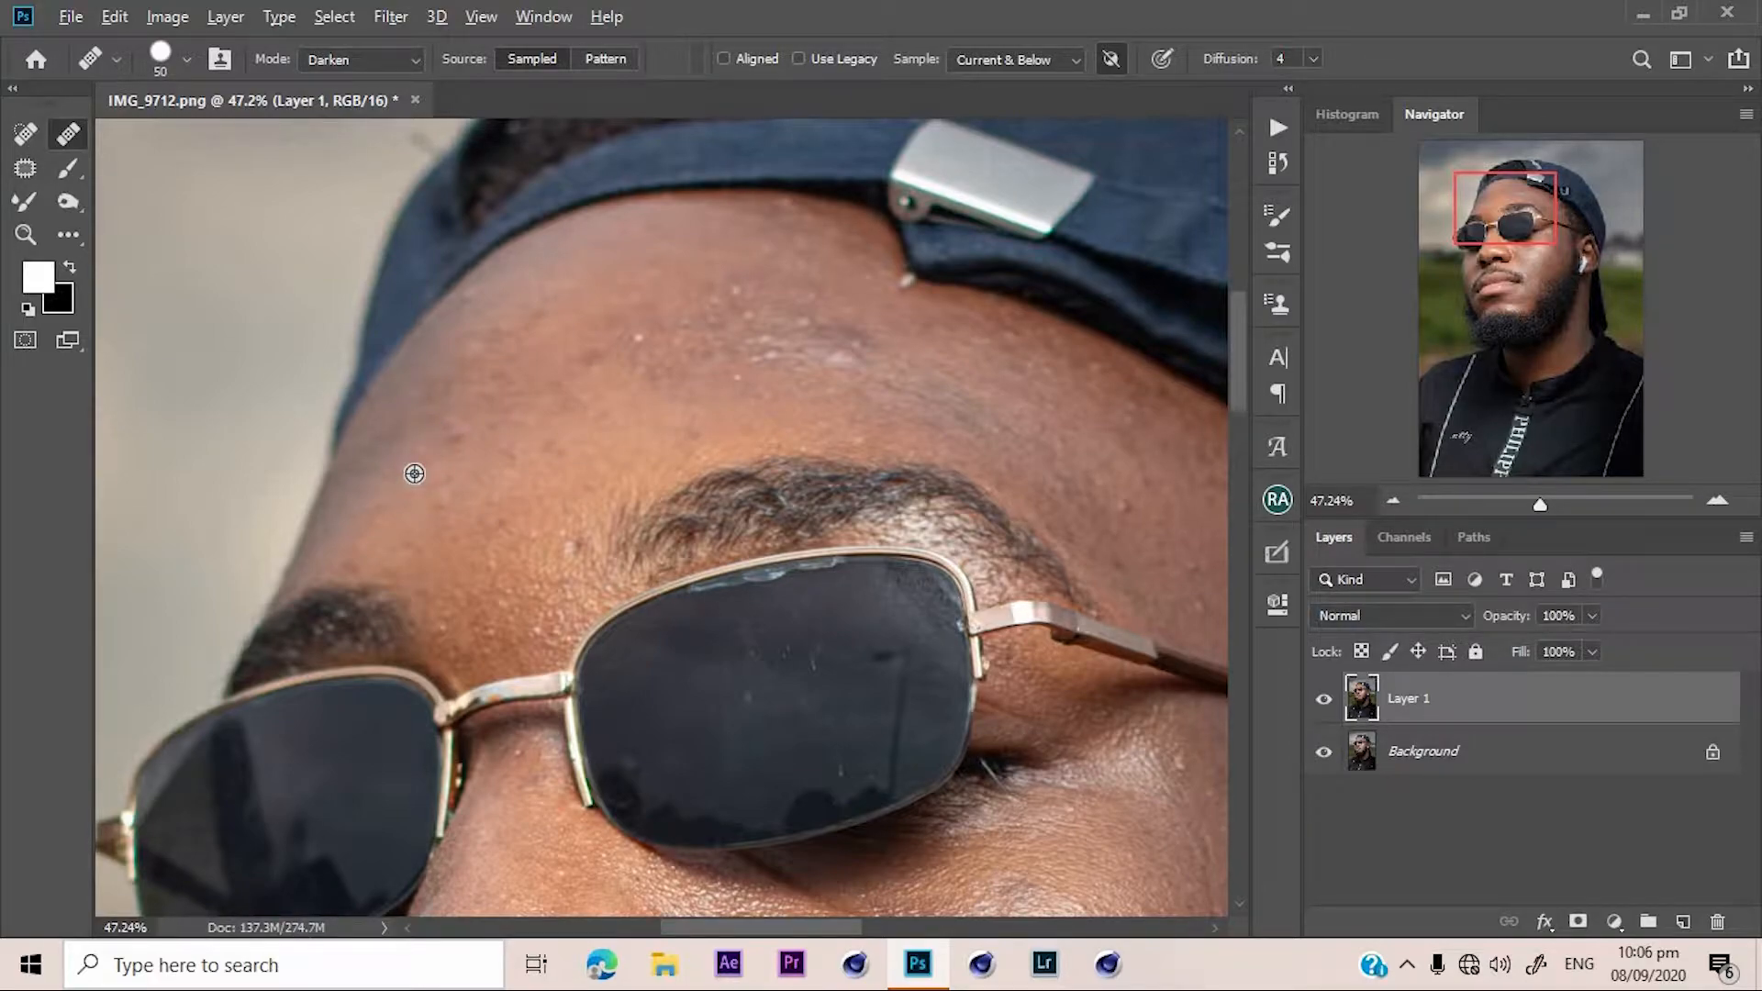
Heal the blemishes on the forehead near the temple with the Healing Brush, sampling clean skin nearby.
{"action": "left_click", "coordinate": [438, 458], "text": "alt"}
{"action": "mouse_move", "coordinate": [454, 426]}
{"action": "left_mouse_down"}
{"action": "mouse_move", "coordinate": [453, 453]}
{"action": "mouse_move", "coordinate": [453, 431]}
{"action": "left_mouse_up"}
{"action": "left_click_drag", "start_coordinate": [457, 419], "coordinate": [456, 436]}
{"action": "left_click", "coordinate": [456, 460]}
{"action": "left_click", "coordinate": [441, 548], "text": "alt"}
{"action": "left_click", "coordinate": [516, 556], "text": "alt"}
{"action": "left_click_drag", "start_coordinate": [552, 555], "coordinate": [548, 543]}
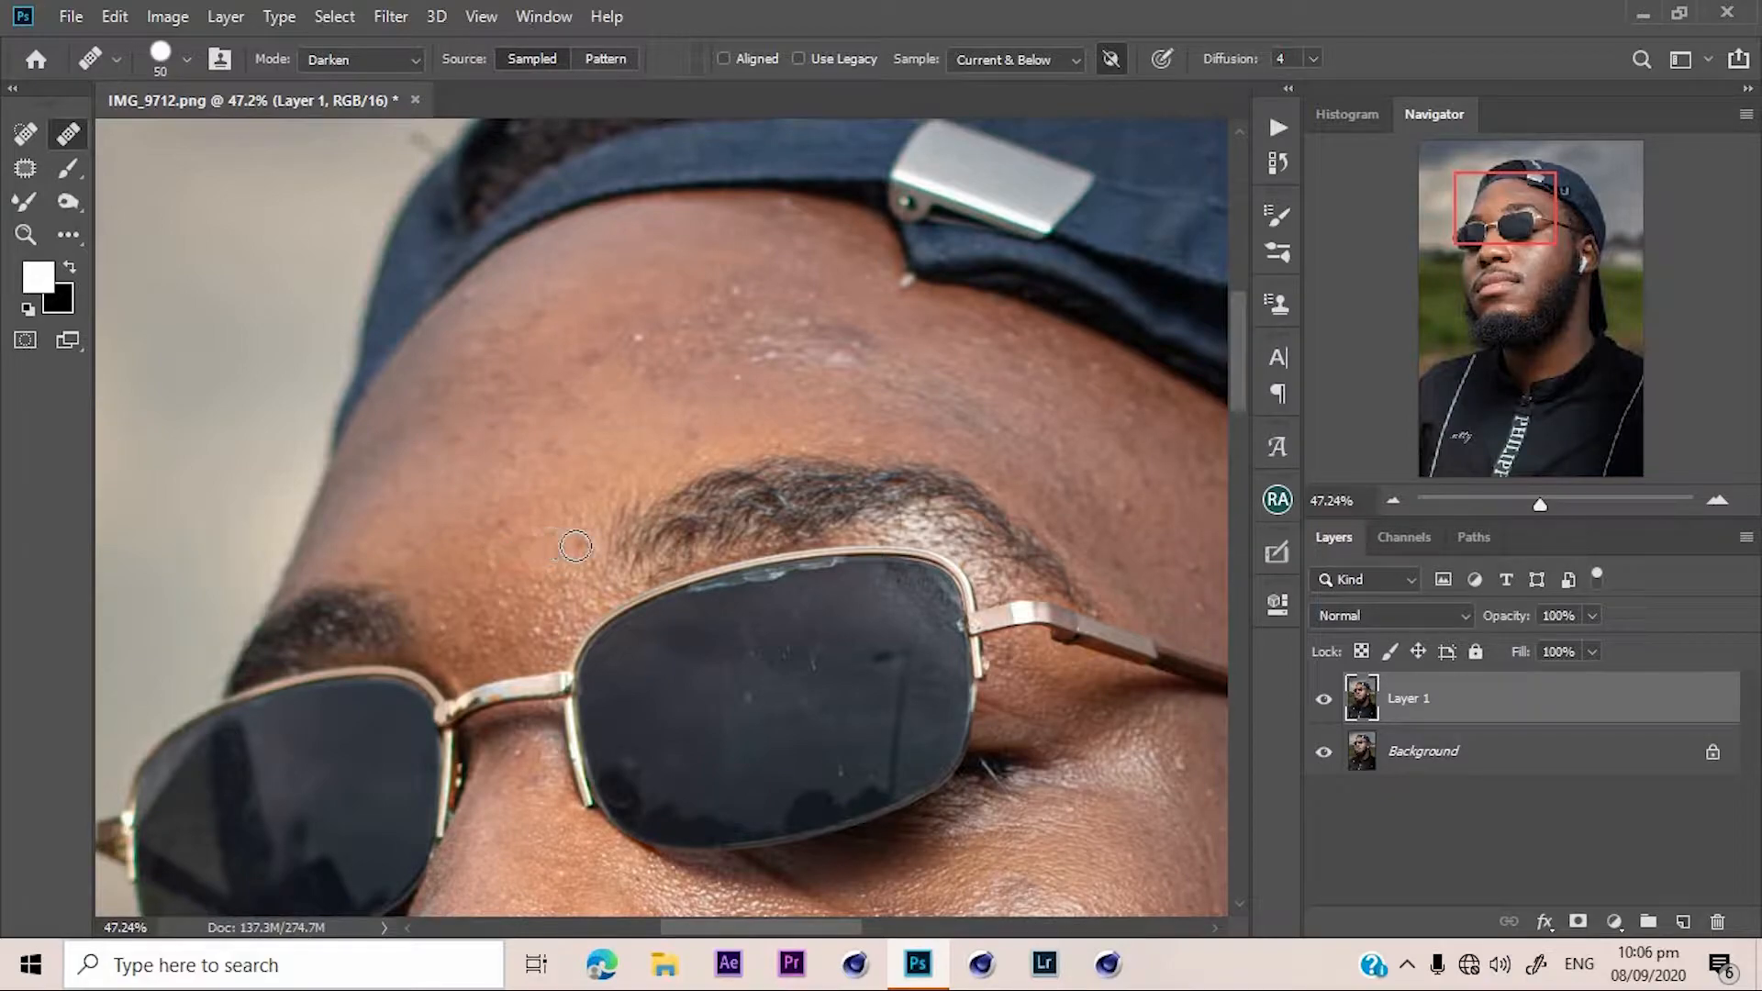
Set the Healing Brush mode to Normal and heal more spots on the left forehead.
{"action": "left_click", "coordinate": [404, 61]}
{"action": "left_click", "coordinate": [393, 91]}
{"action": "left_click", "coordinate": [493, 486], "text": "alt"}
{"action": "left_click_drag", "start_coordinate": [511, 410], "coordinate": [496, 407]}
{"action": "left_click", "coordinate": [428, 366], "text": "alt"}
{"action": "left_click", "coordinate": [739, 220]}
Heal the spots across the upper forehead and one beside the eyebrow.
{"action": "left_click", "coordinate": [604, 268], "text": "alt"}
{"action": "left_click", "coordinate": [651, 229]}
{"action": "left_click", "coordinate": [568, 348], "text": "alt"}
{"action": "left_click", "coordinate": [591, 403]}
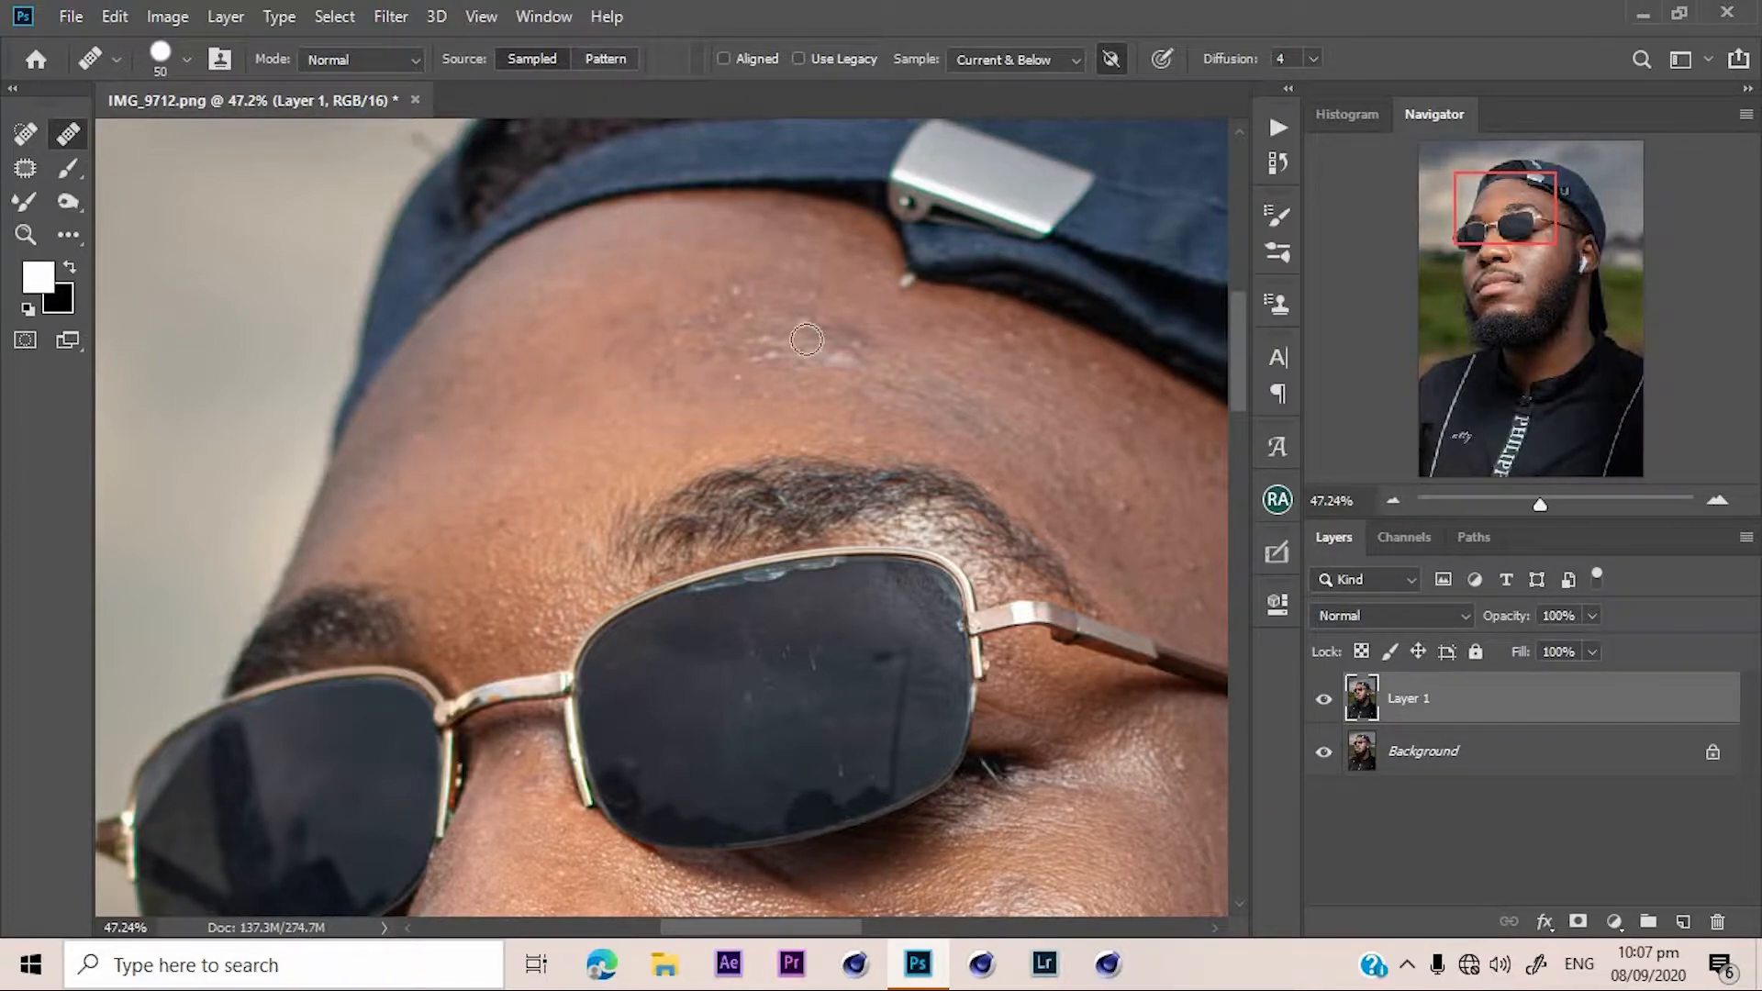
{"action": "left_click_drag", "start_coordinate": [1480, 254], "coordinate": [1484, 209]}
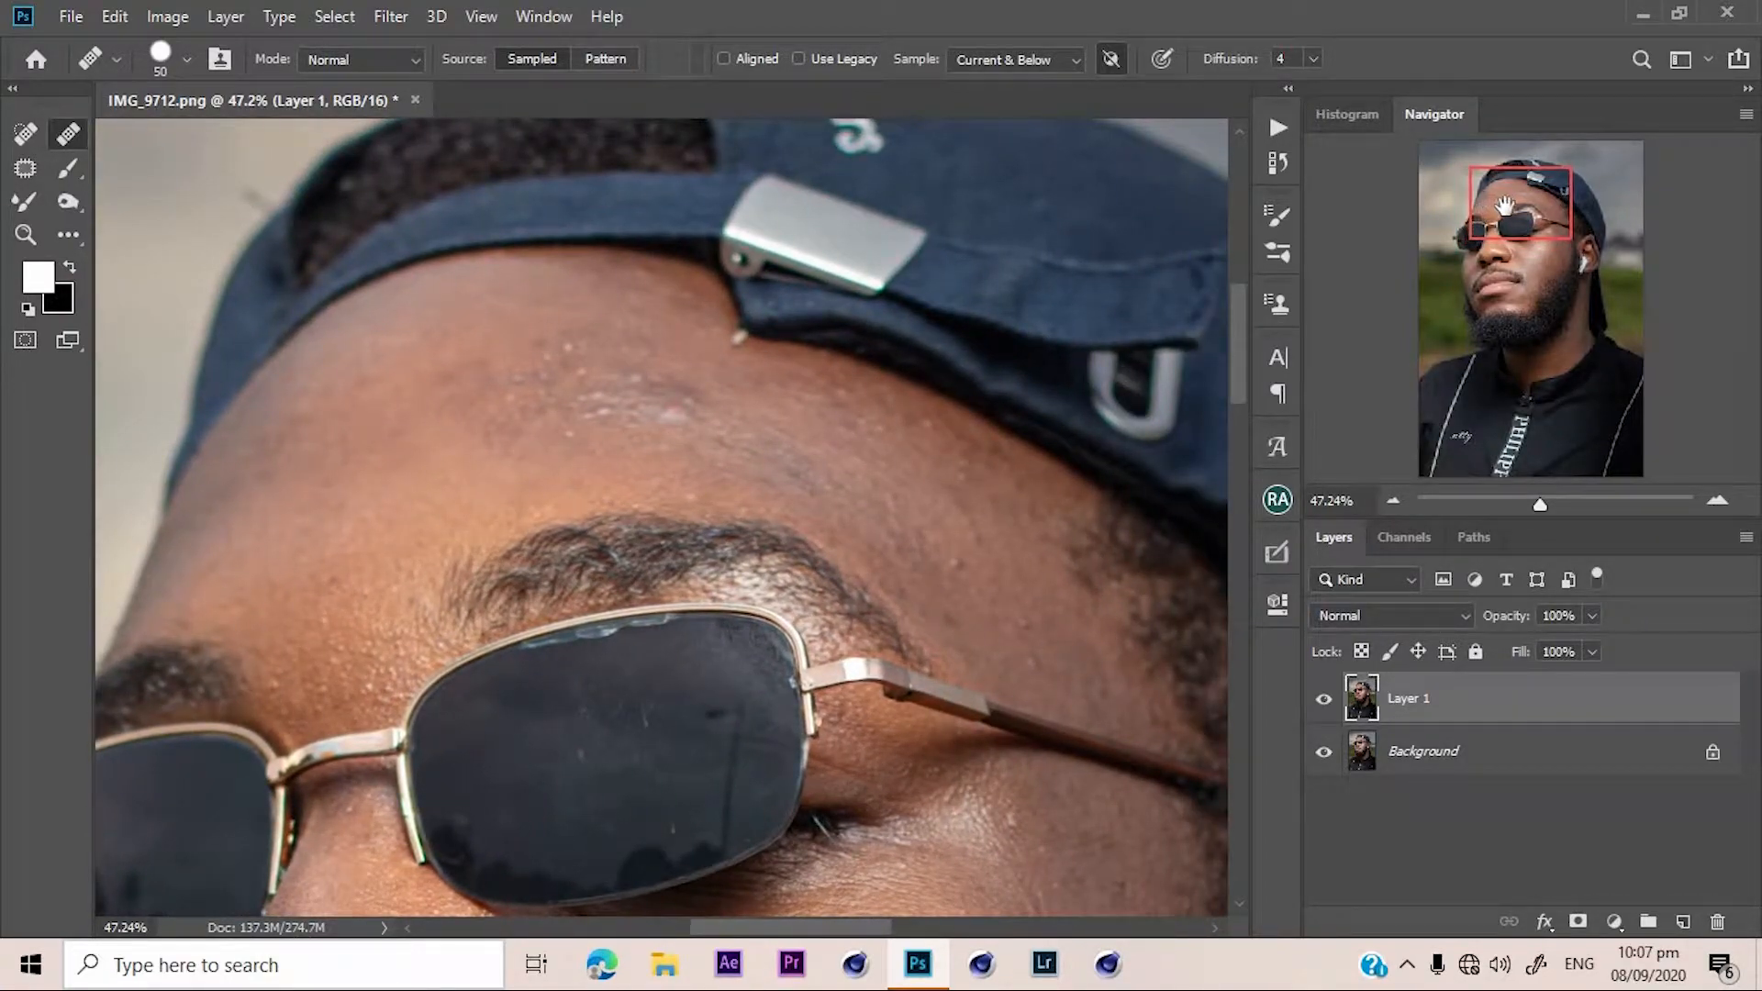
{"action": "left_click", "coordinate": [931, 534]}
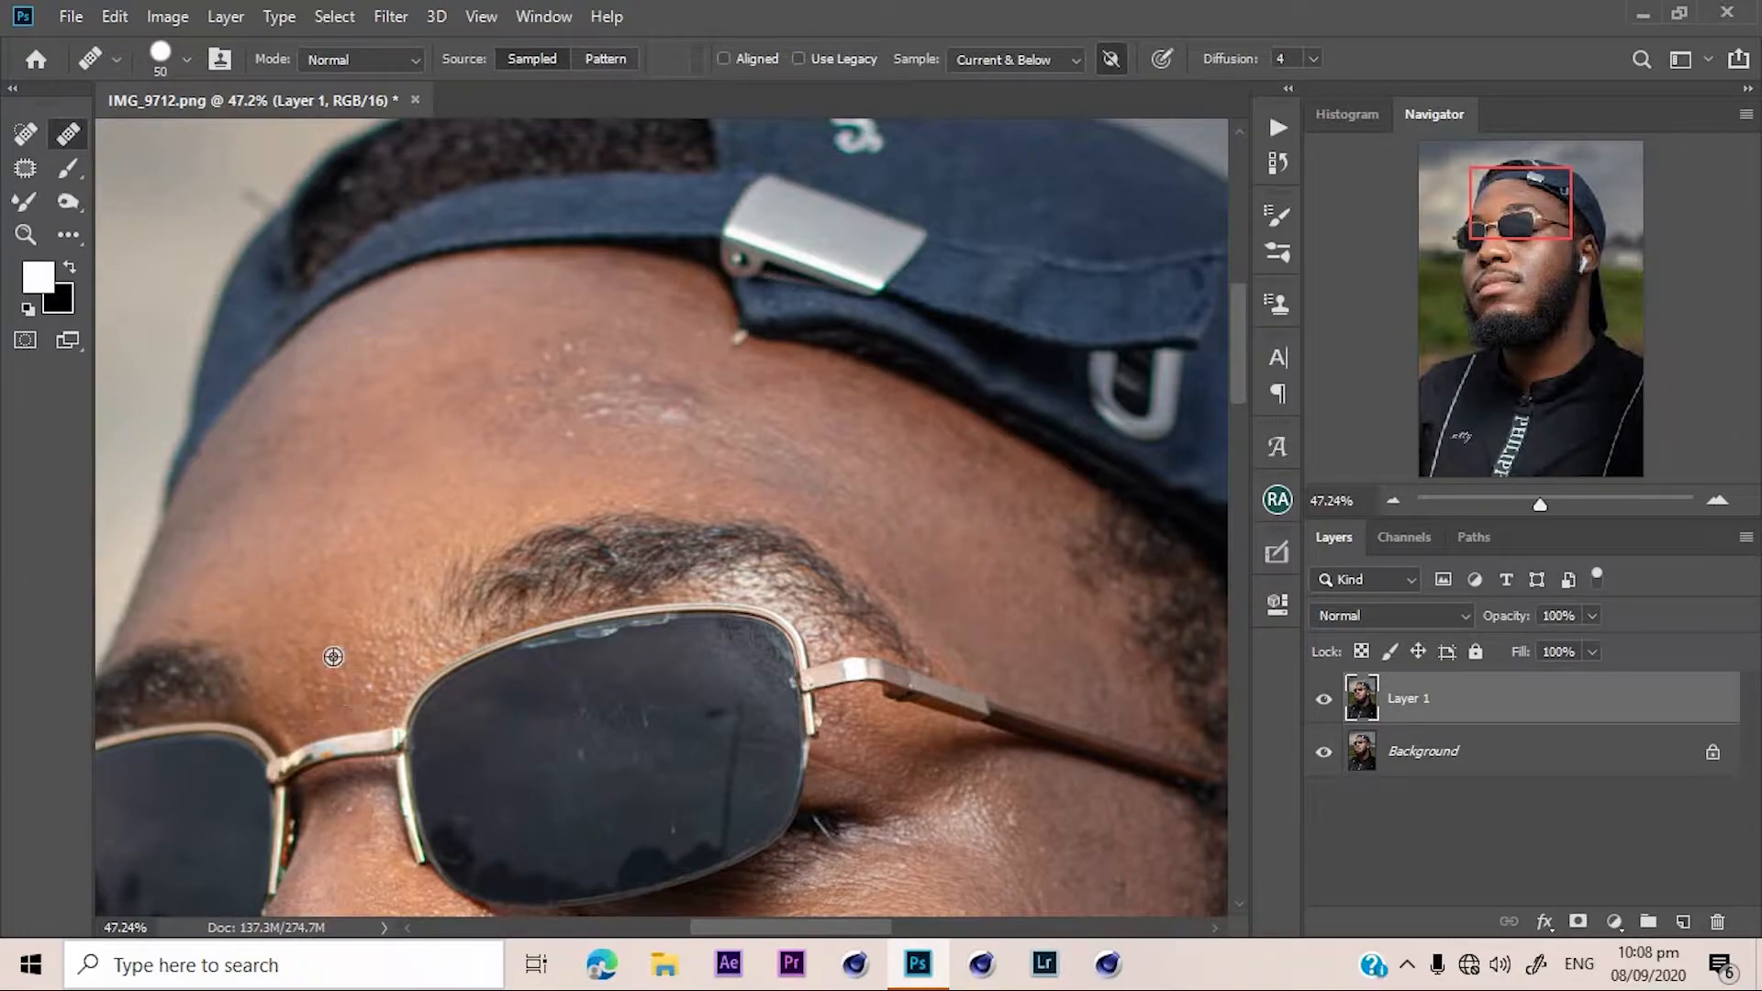
Heal the blemishes on the cheek below the right lens.
{"action": "left_click_drag", "start_coordinate": [1517, 231], "coordinate": [1527, 266]}
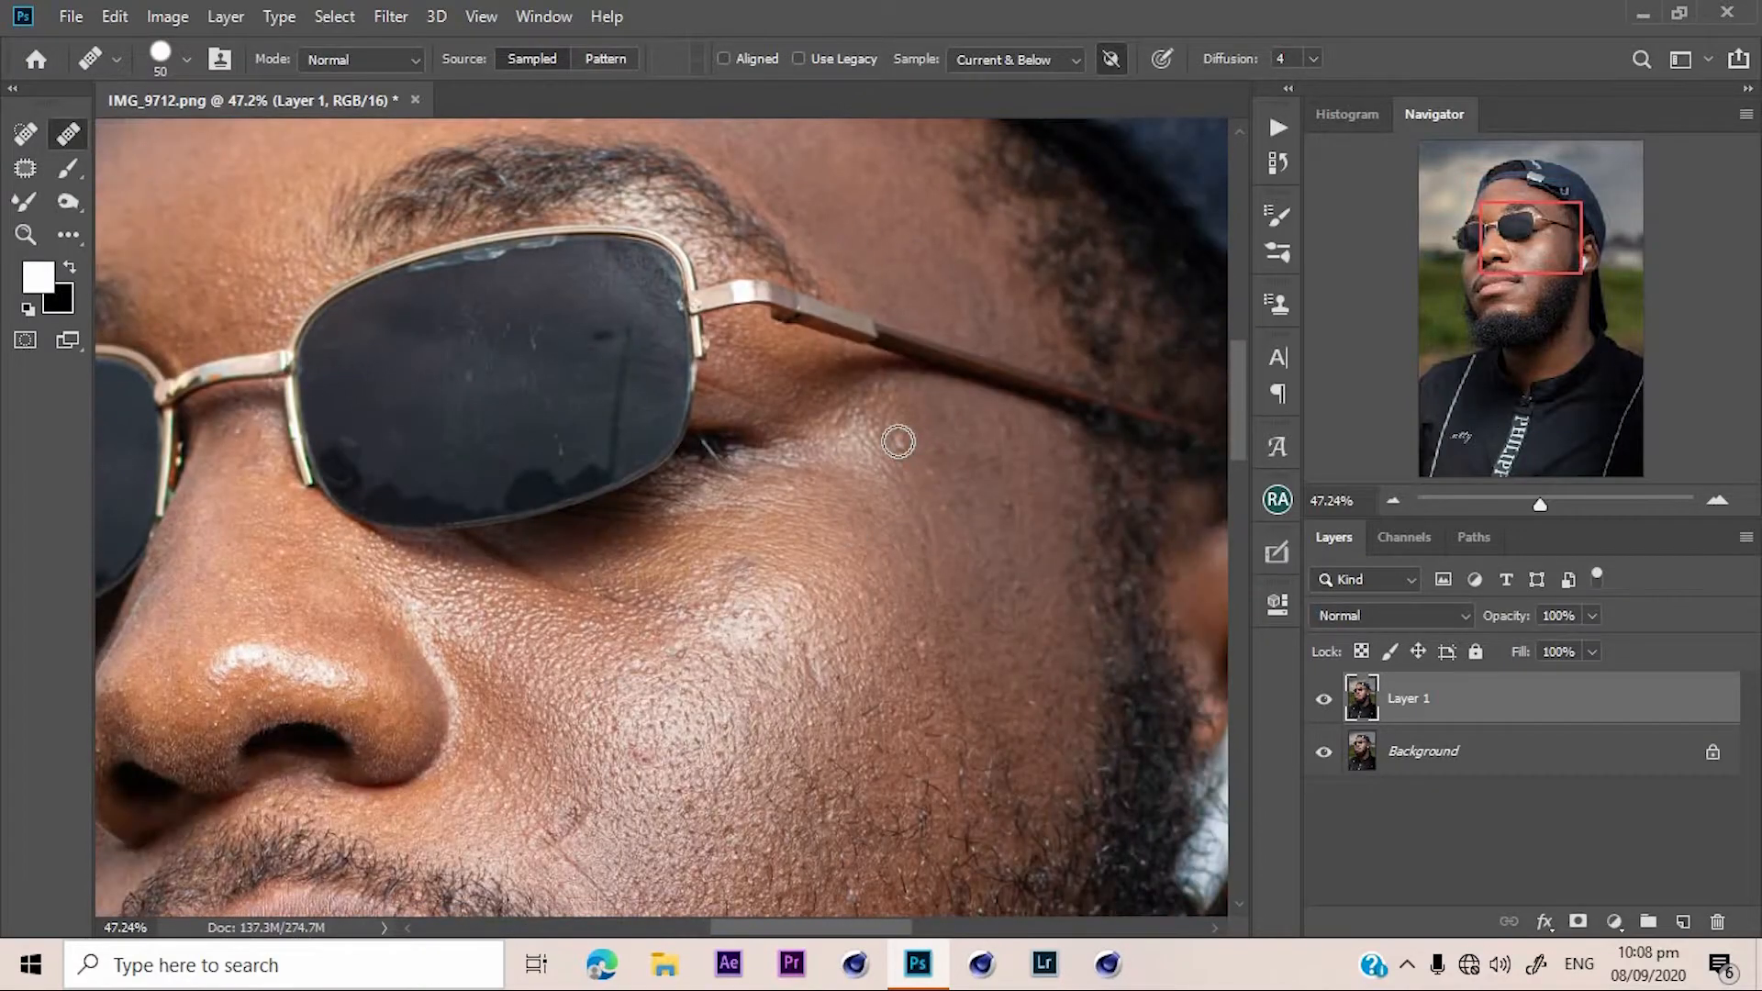
{"action": "left_click", "coordinate": [1017, 500], "text": "alt"}
{"action": "left_click", "coordinate": [1033, 581]}
{"action": "left_click", "coordinate": [984, 550], "text": "alt"}
{"action": "left_click_drag", "start_coordinate": [1009, 514], "coordinate": [985, 528]}
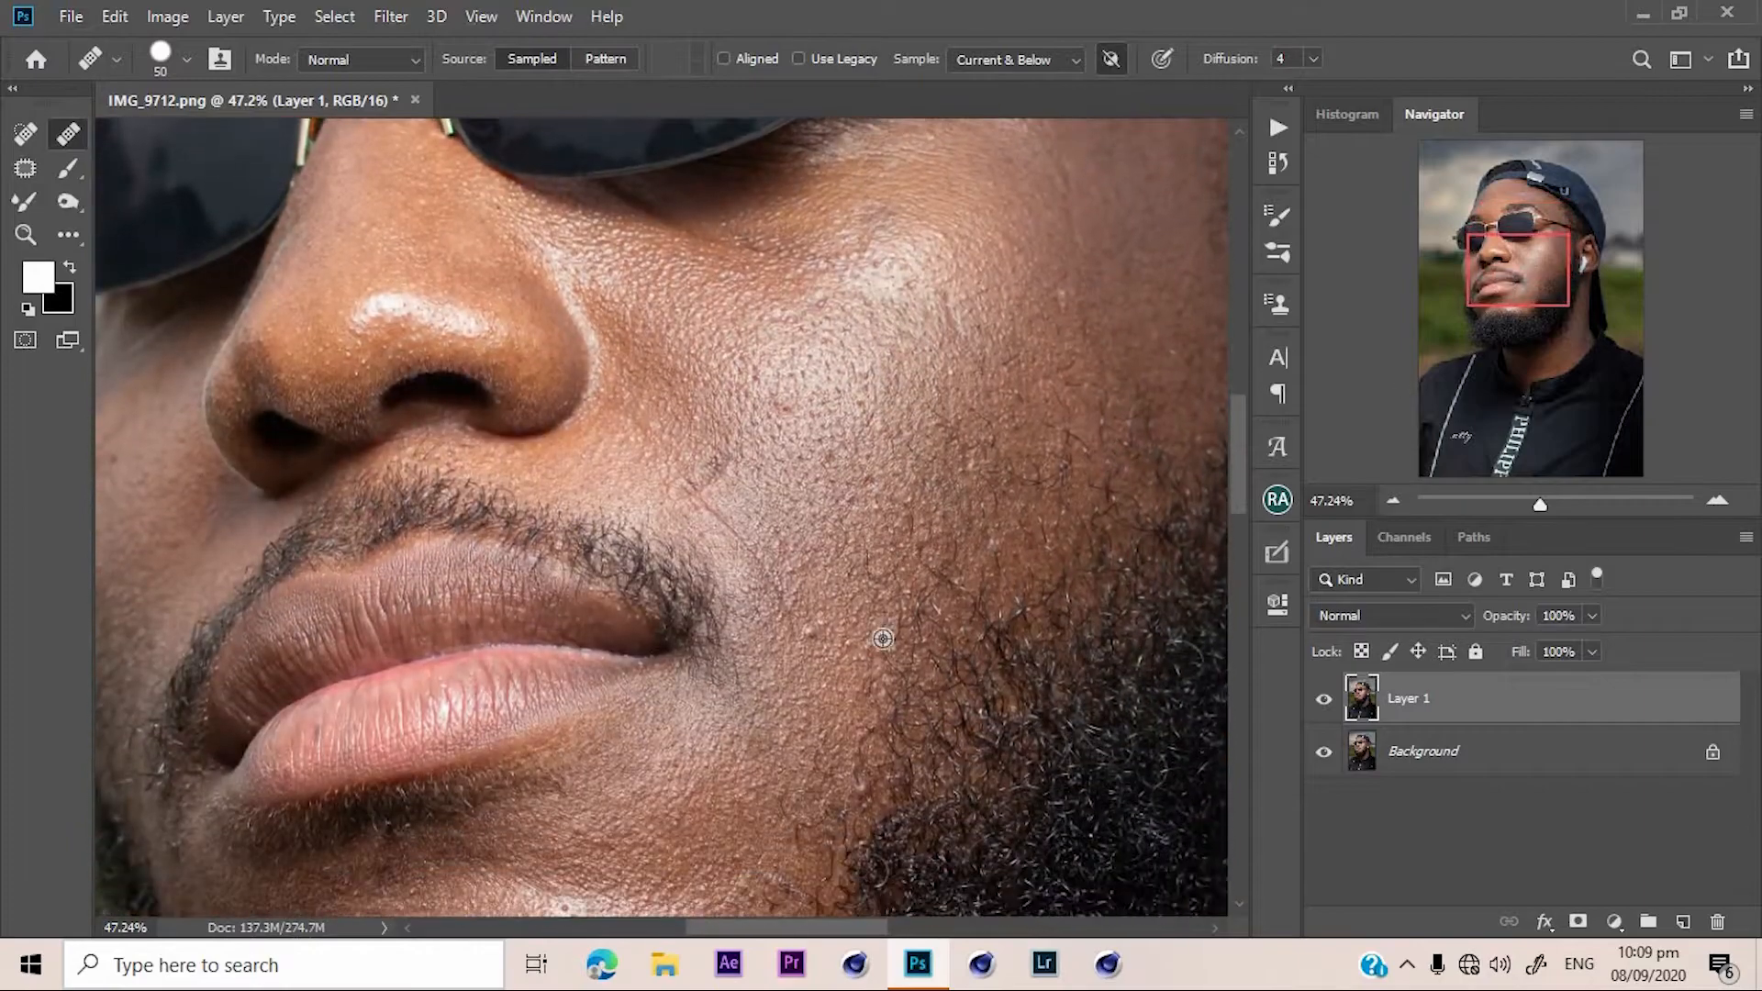
Heal the spots along the eyebrow and the centre of the forehead.
{"action": "left_click_drag", "start_coordinate": [1537, 158], "coordinate": [1510, 203]}
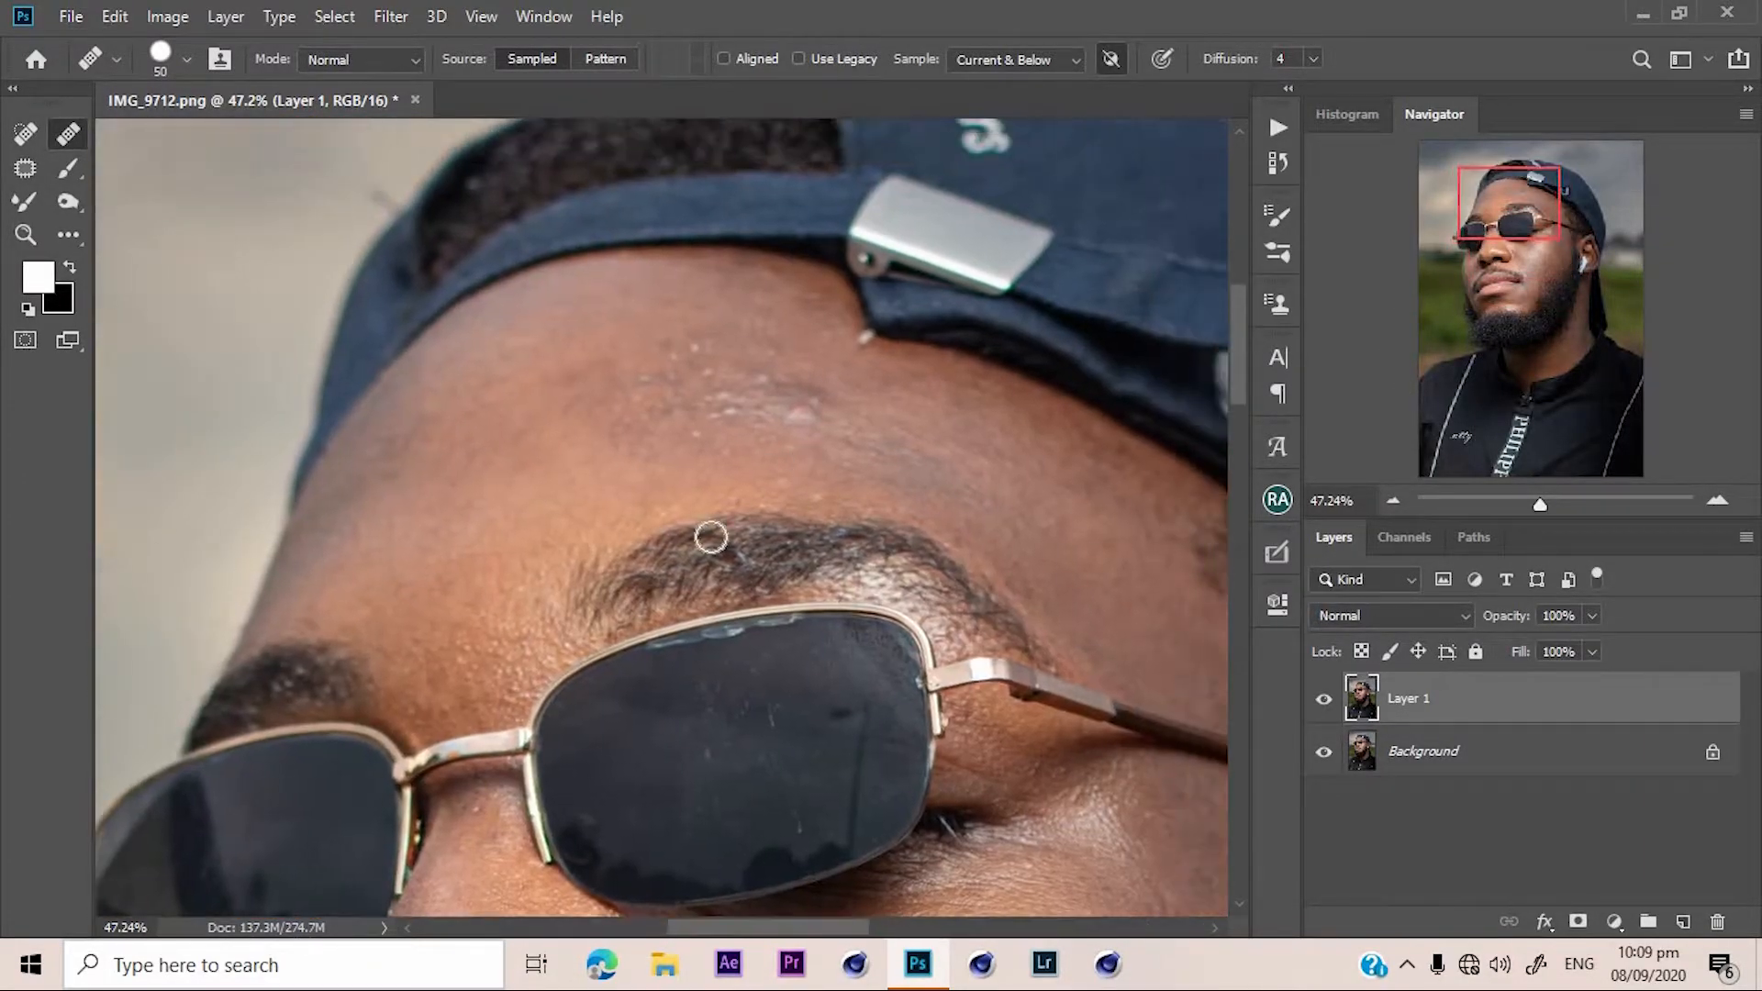
{"action": "left_click", "coordinate": [982, 502]}
{"action": "left_click", "coordinate": [666, 495]}
{"action": "left_click", "coordinate": [739, 486]}
{"action": "left_click", "coordinate": [703, 487], "text": "alt"}
{"action": "left_click", "coordinate": [735, 533]}
{"action": "left_click", "coordinate": [640, 559]}
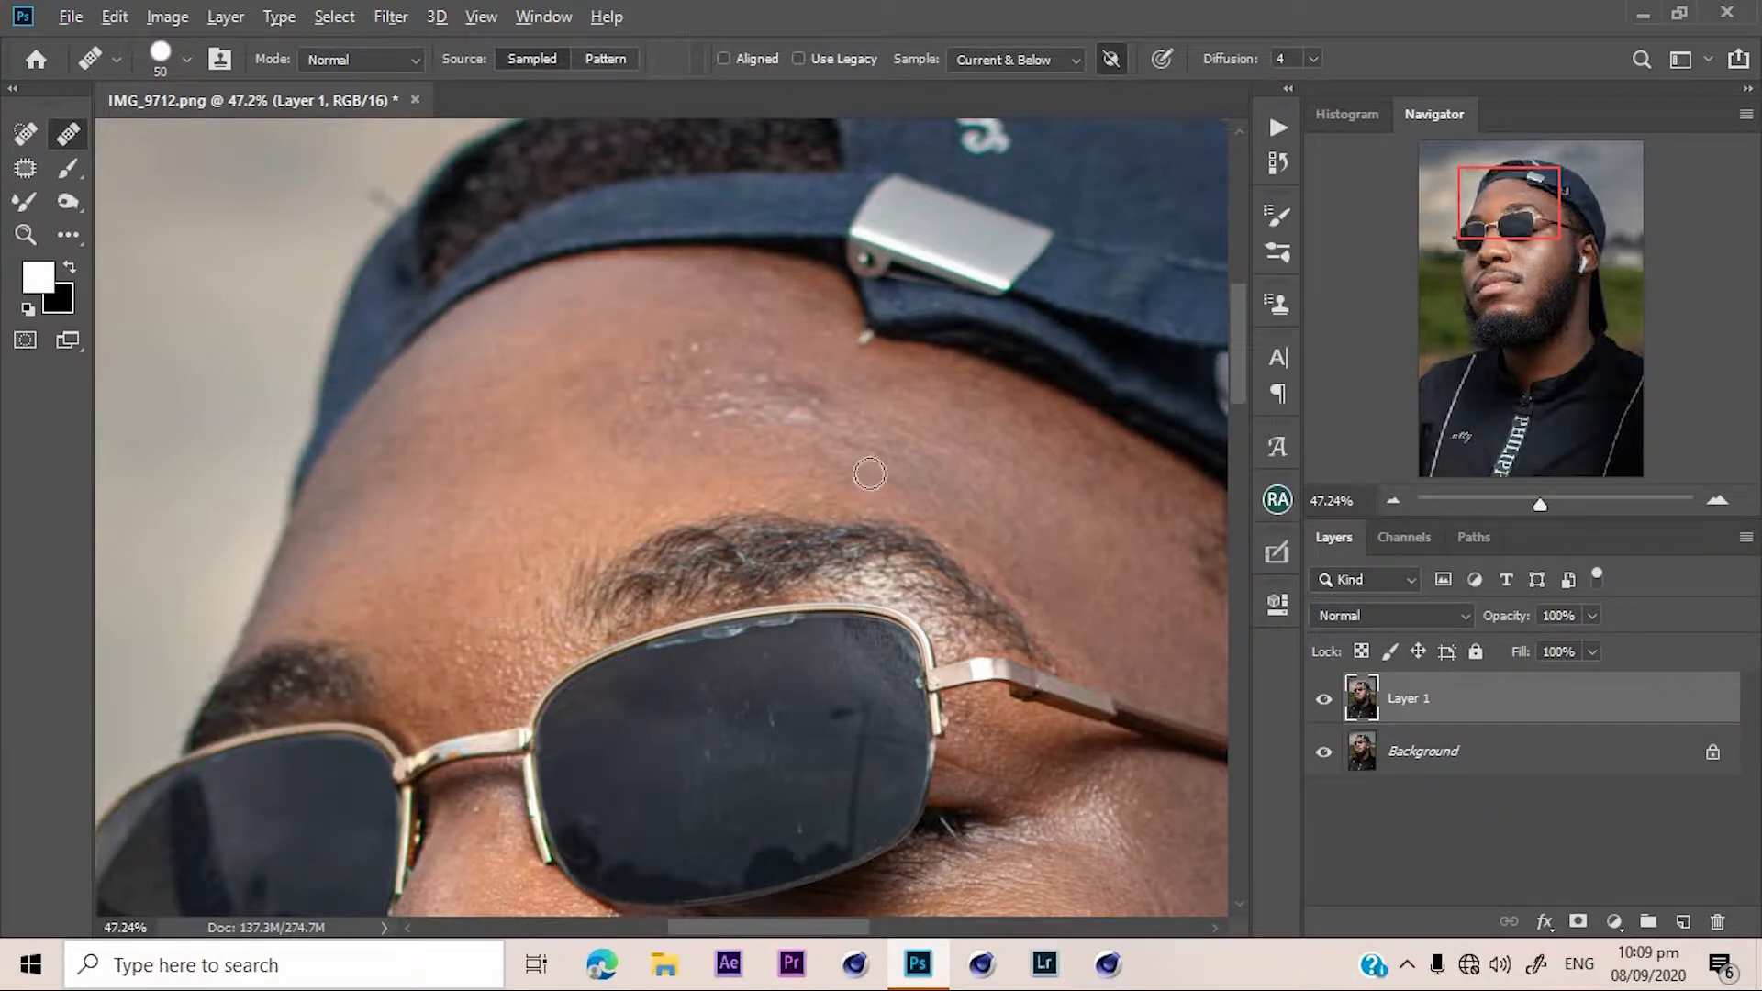
{"action": "left_click", "coordinate": [650, 443]}
Patch the two rough forehead areas with clean skin using the Patch tool, and deselect.
{"action": "key", "text": "shift+j"}
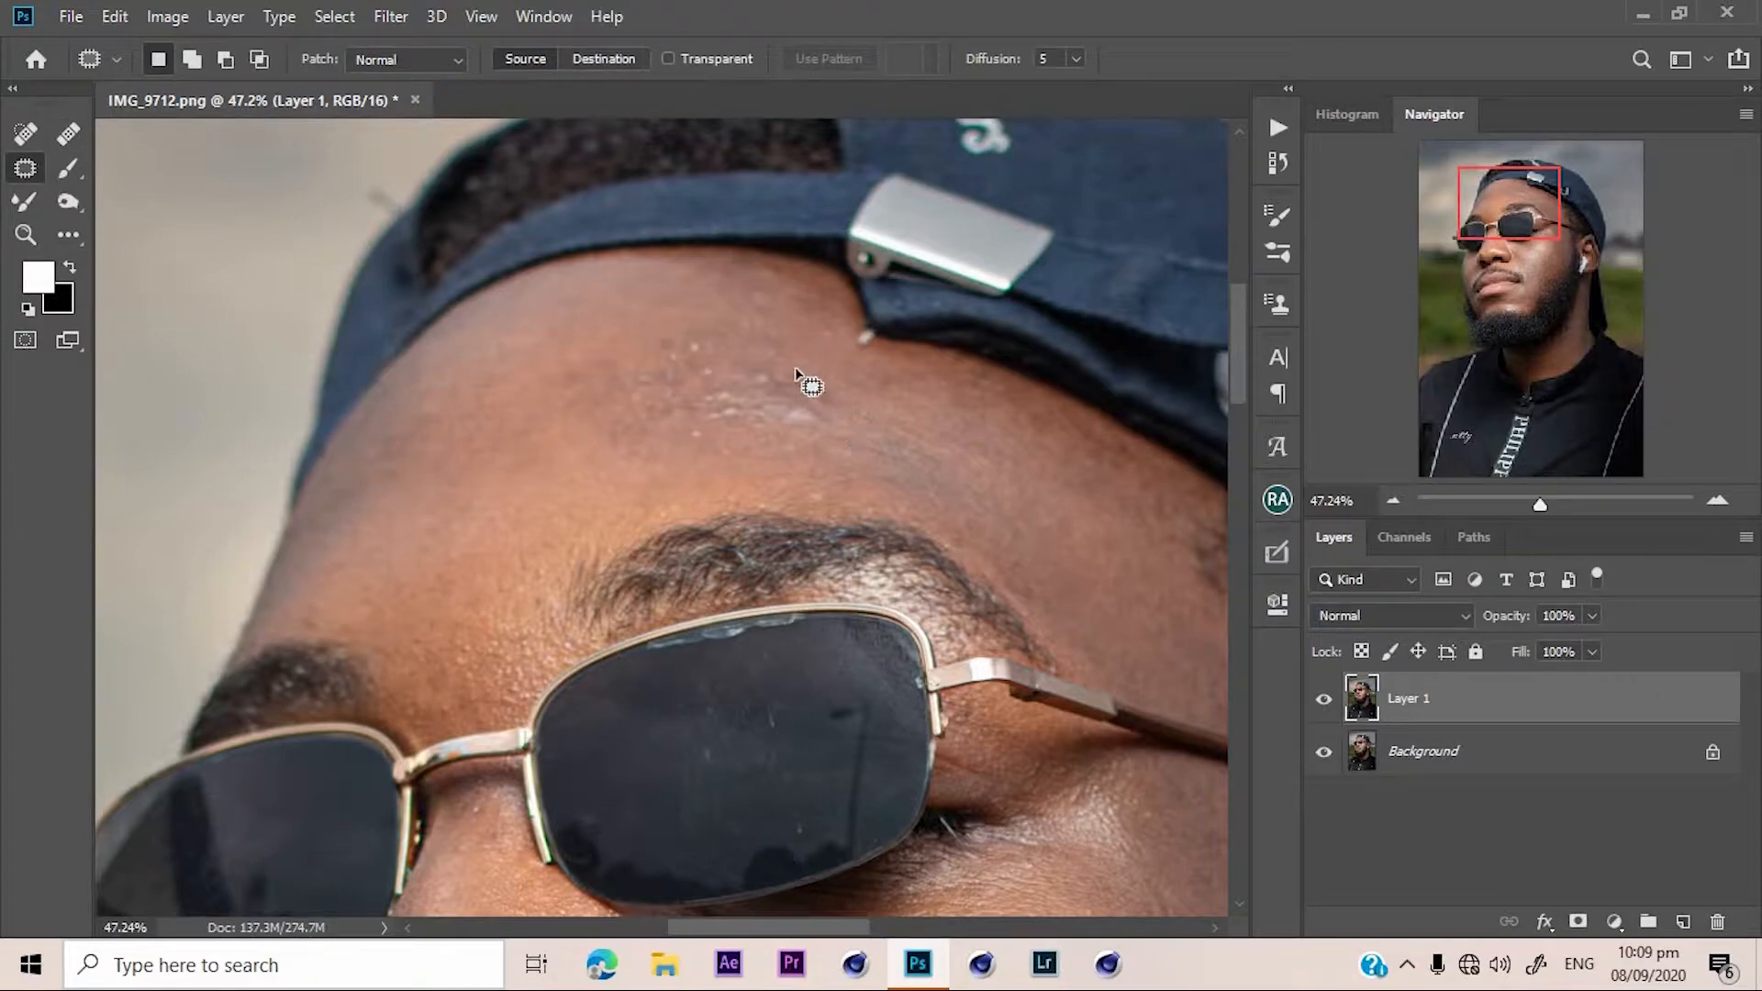
{"action": "mouse_move", "coordinate": [766, 360]}
{"action": "left_mouse_down"}
{"action": "mouse_move", "coordinate": [826, 382]}
{"action": "mouse_move", "coordinate": [770, 441]}
{"action": "left_mouse_up"}
{"action": "mouse_move", "coordinate": [611, 441]}
{"action": "left_mouse_down"}
{"action": "mouse_move", "coordinate": [662, 344]}
{"action": "mouse_move", "coordinate": [750, 358]}
{"action": "left_mouse_up"}
{"action": "left_click_drag", "start_coordinate": [657, 417], "coordinate": [766, 384]}
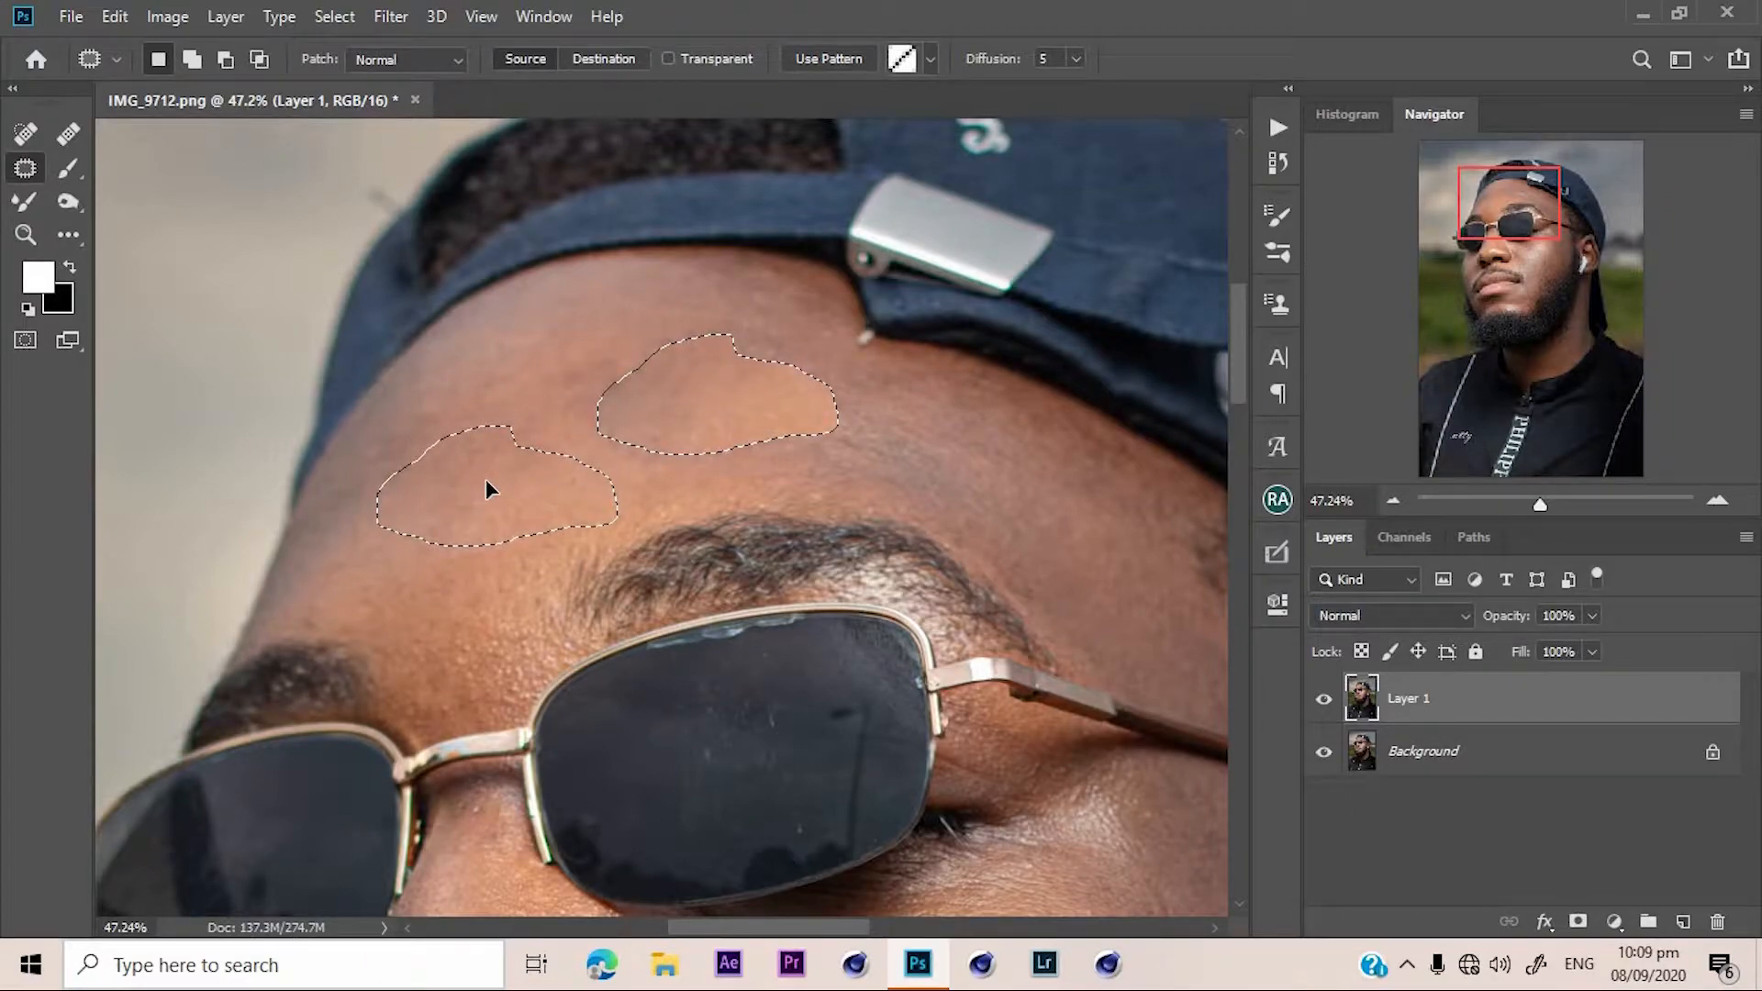
{"action": "left_click_drag", "start_coordinate": [486, 490], "coordinate": [669, 441]}
{"action": "key", "text": "ctrl+d"}
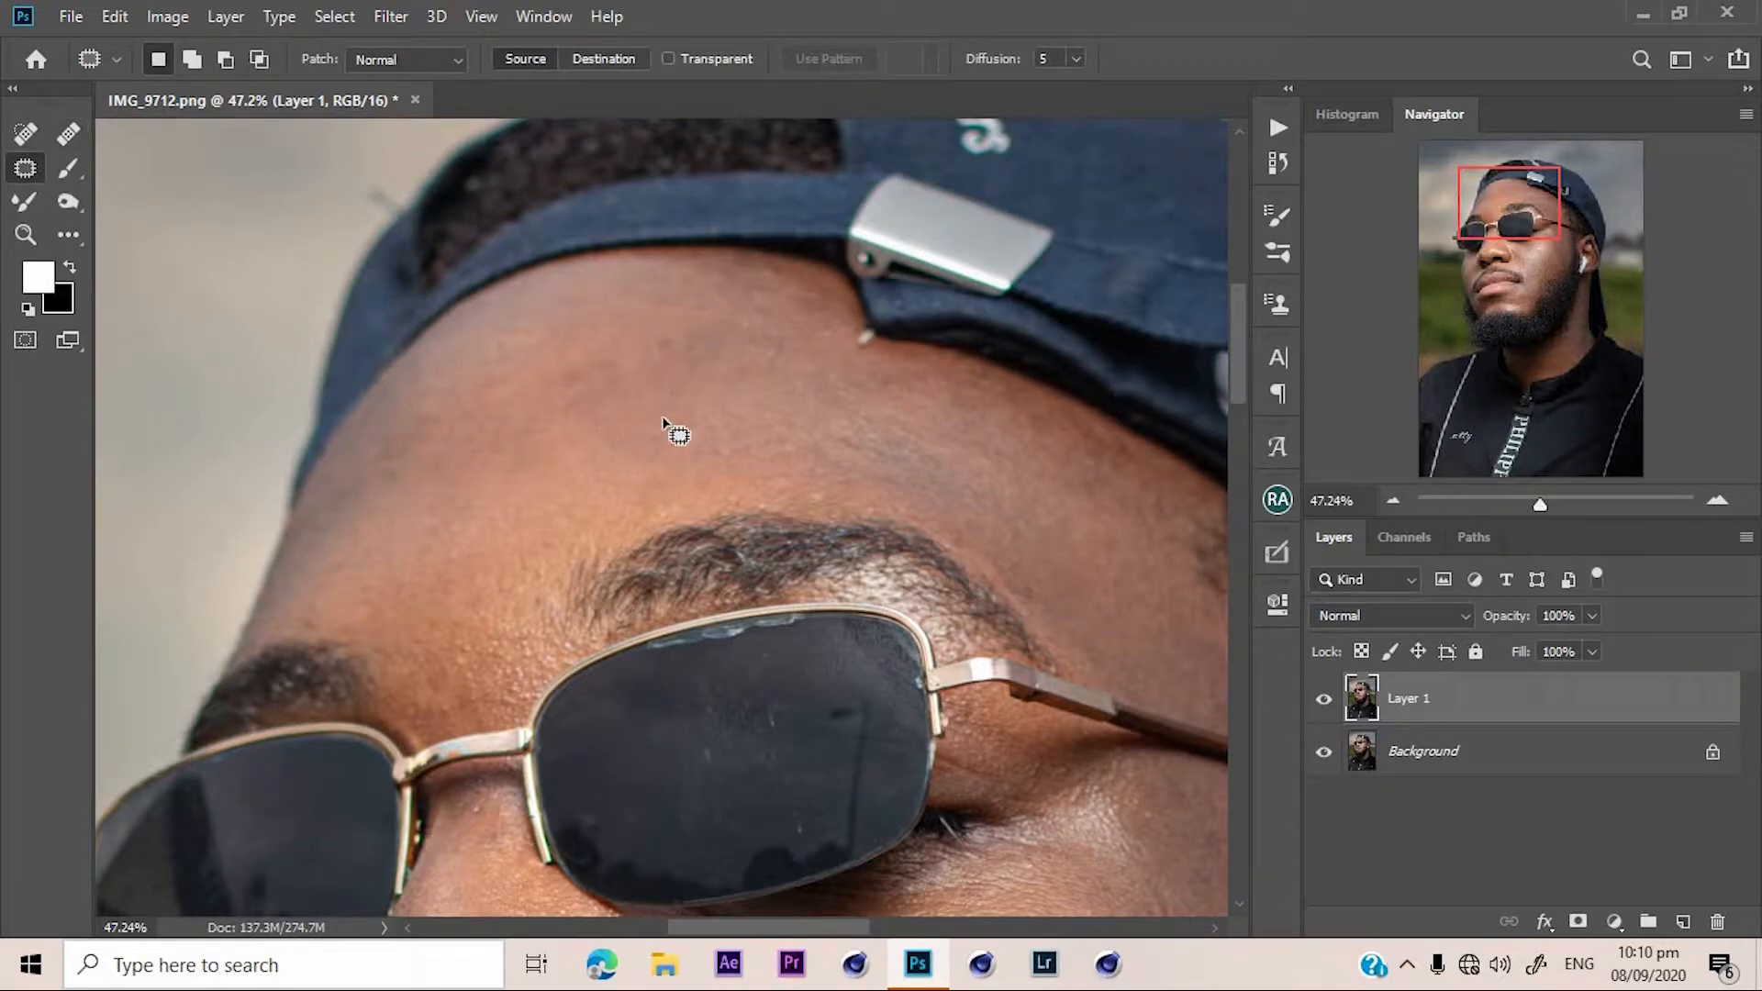
Add a new empty layer above Layer 1.
{"action": "left_click_drag", "start_coordinate": [1534, 240], "coordinate": [1487, 272]}
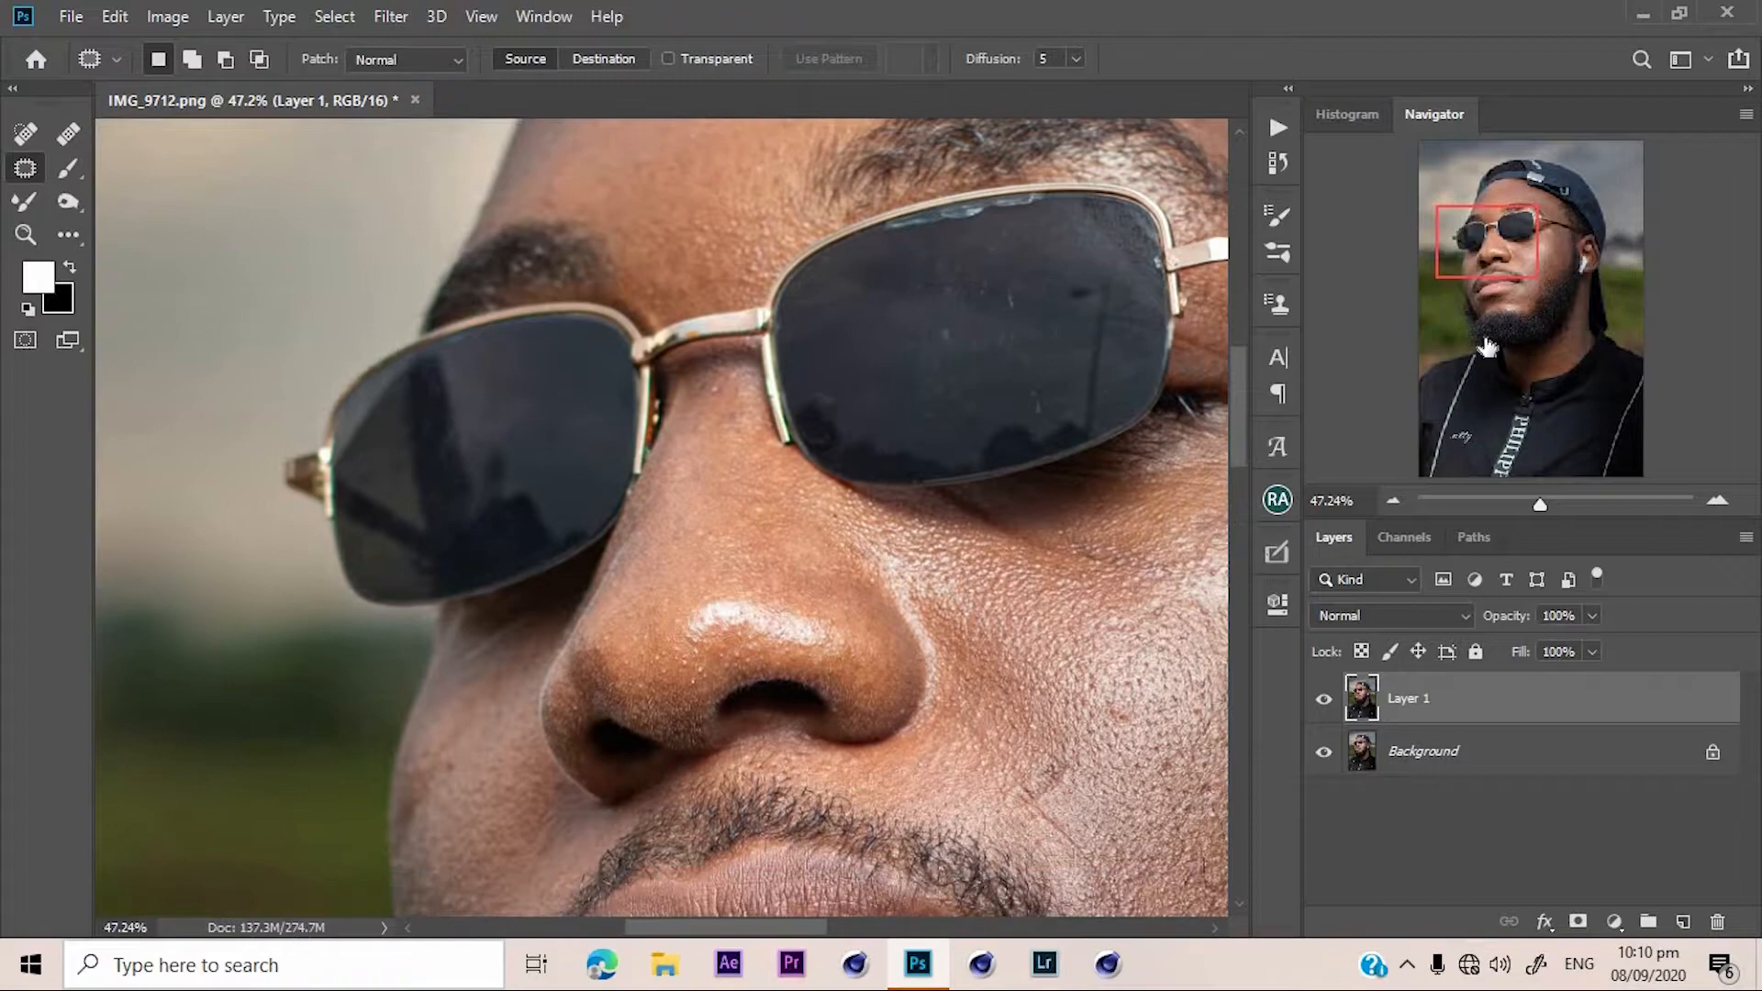
{"action": "left_click", "coordinate": [1549, 510]}
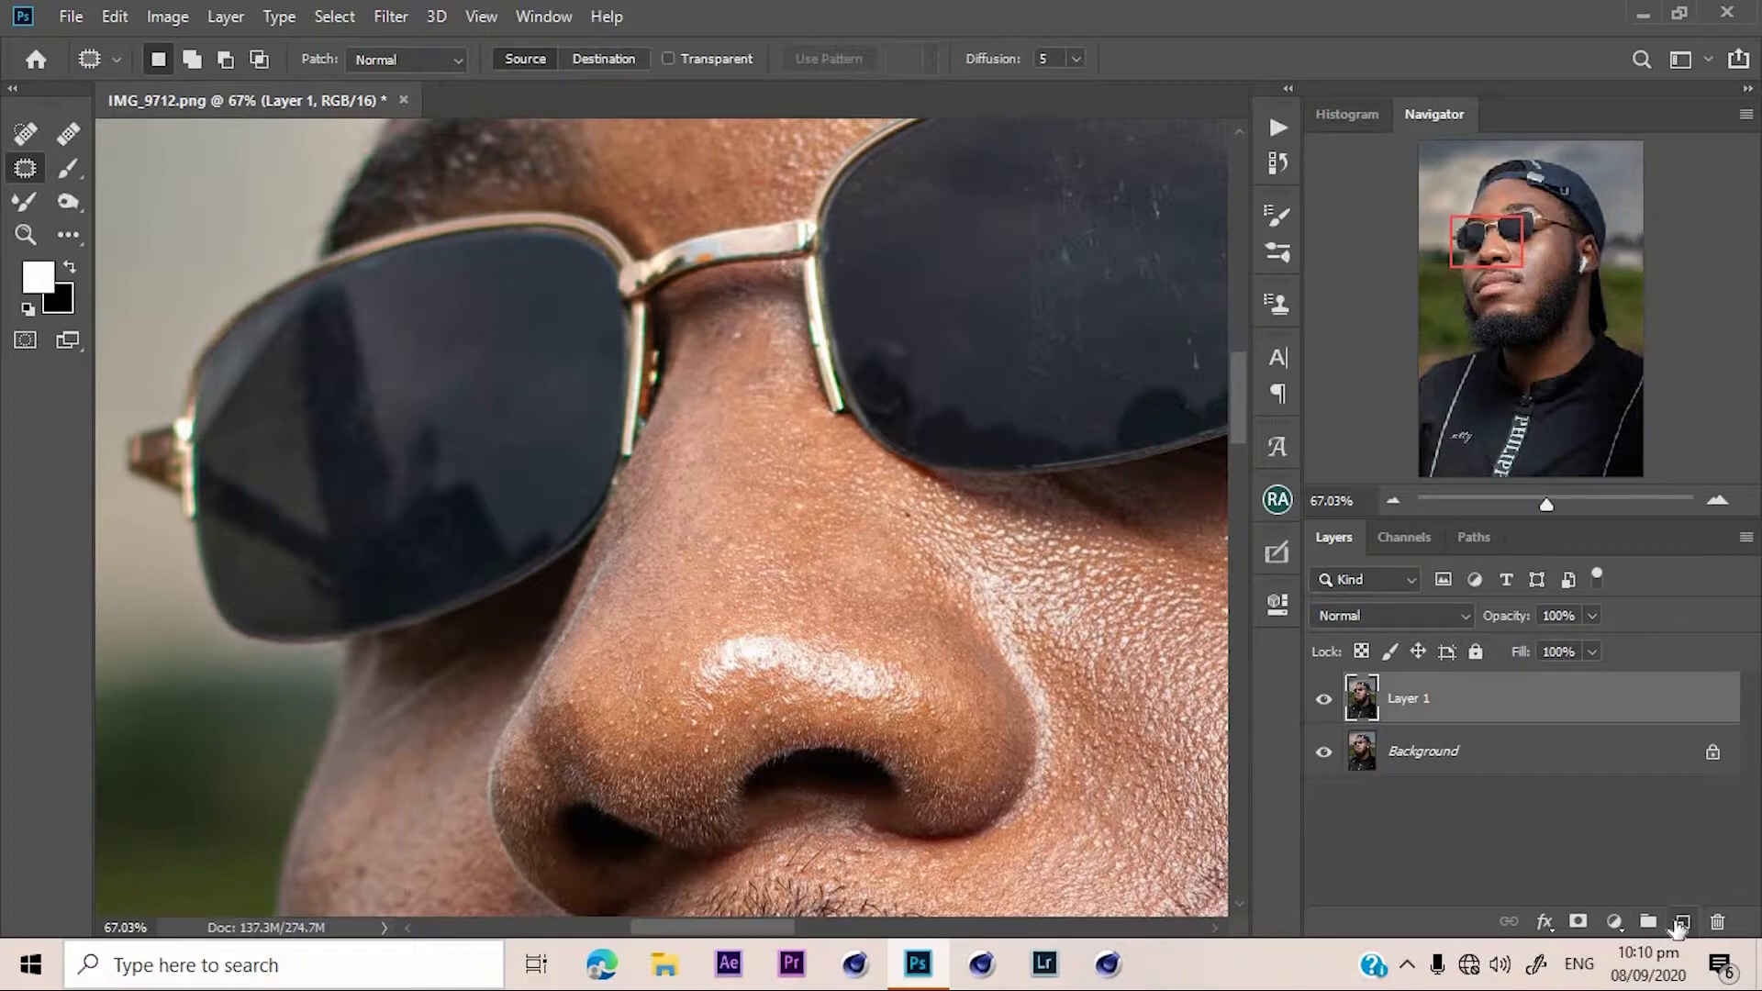
{"action": "left_click", "coordinate": [1682, 921]}
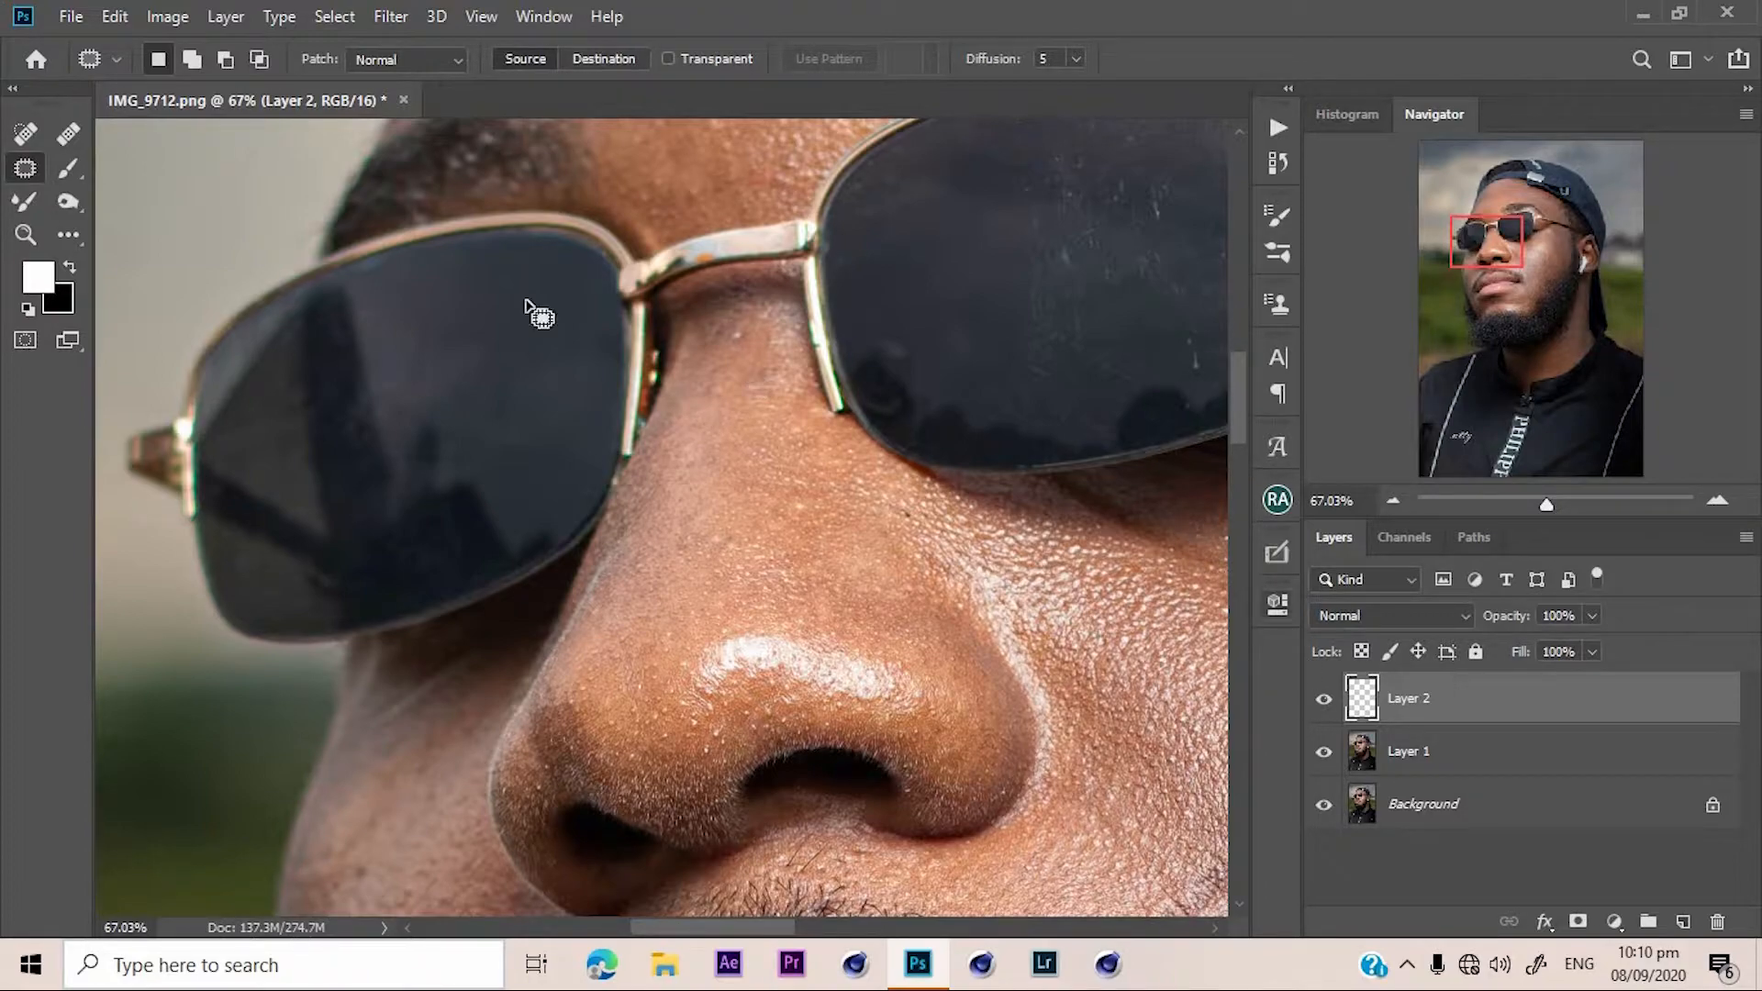
Switch to the Healing Brush and set its mode to Darken.
{"action": "left_click", "coordinate": [69, 135]}
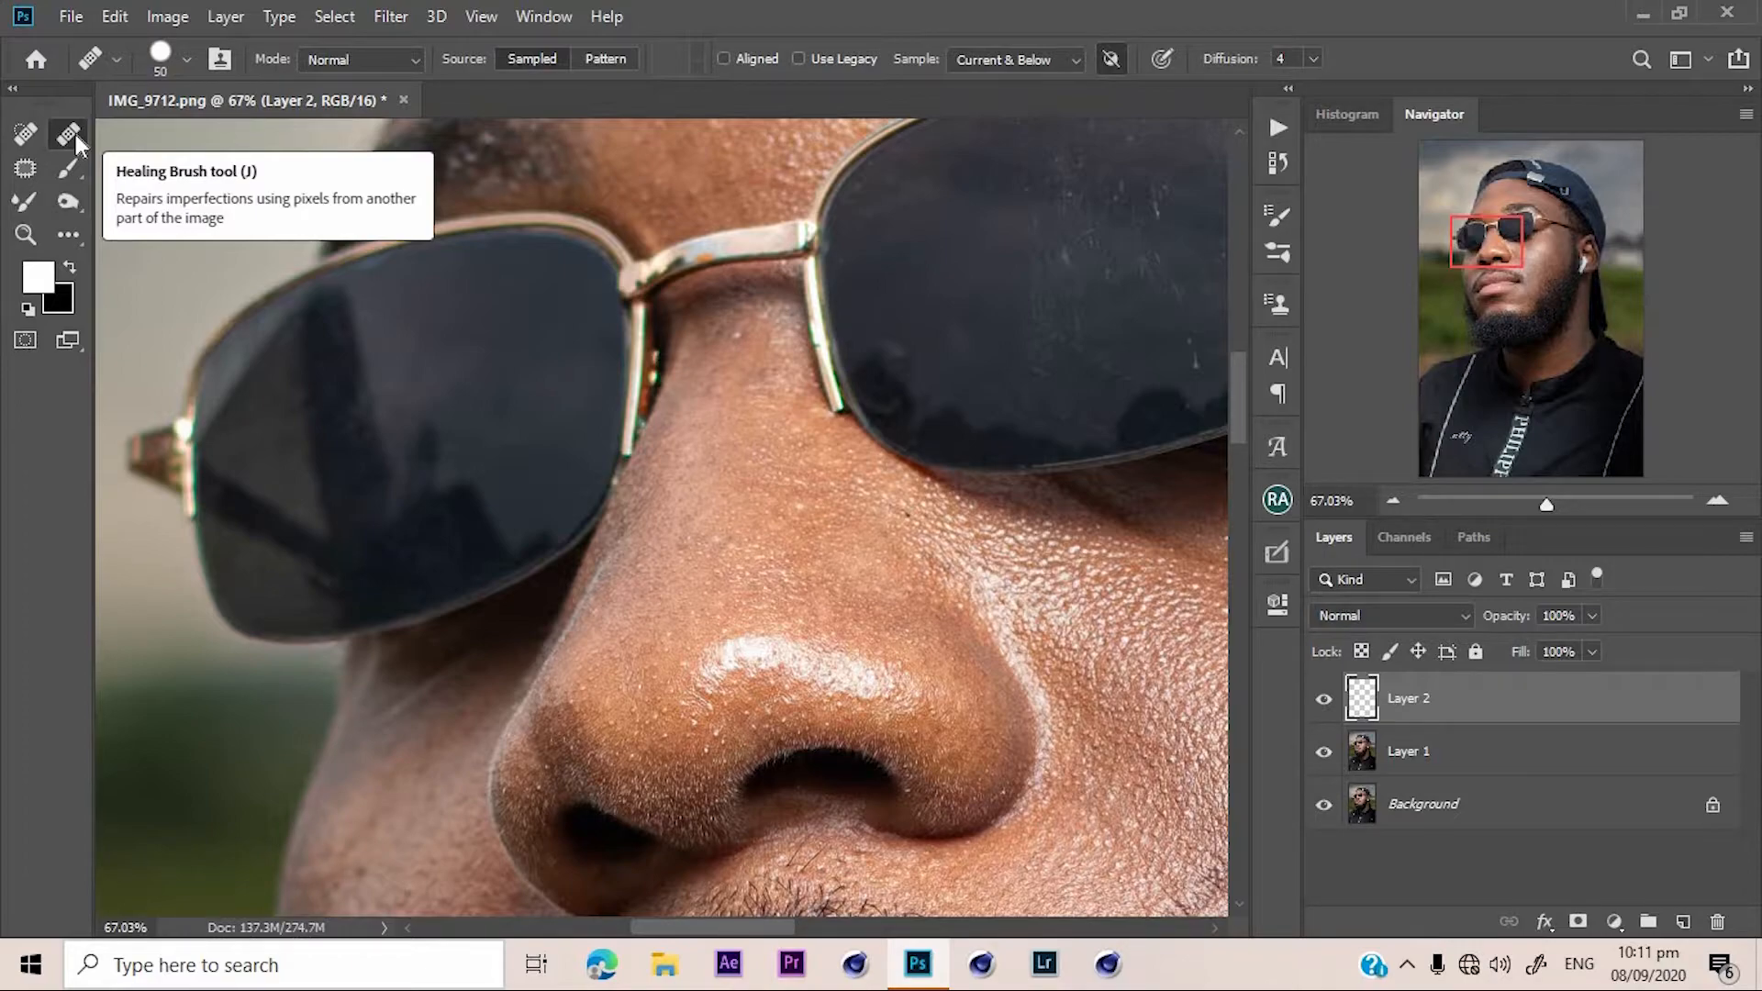
{"action": "left_click", "coordinate": [392, 66]}
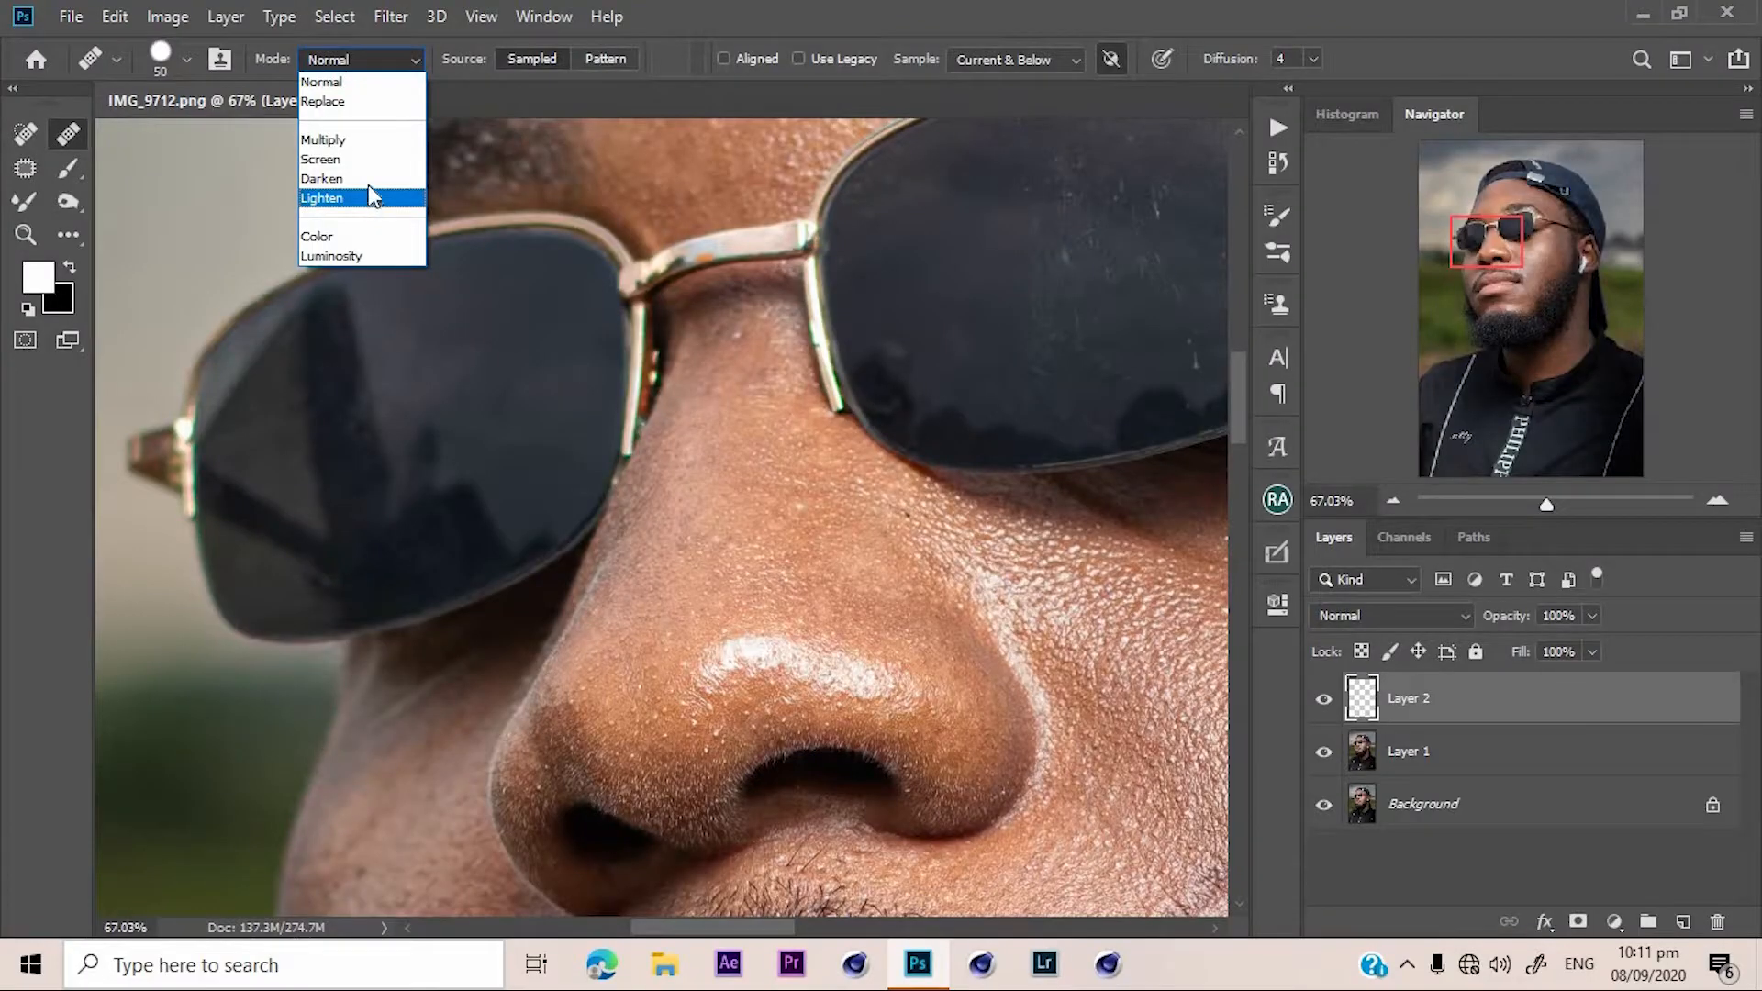
{"action": "left_click", "coordinate": [367, 178]}
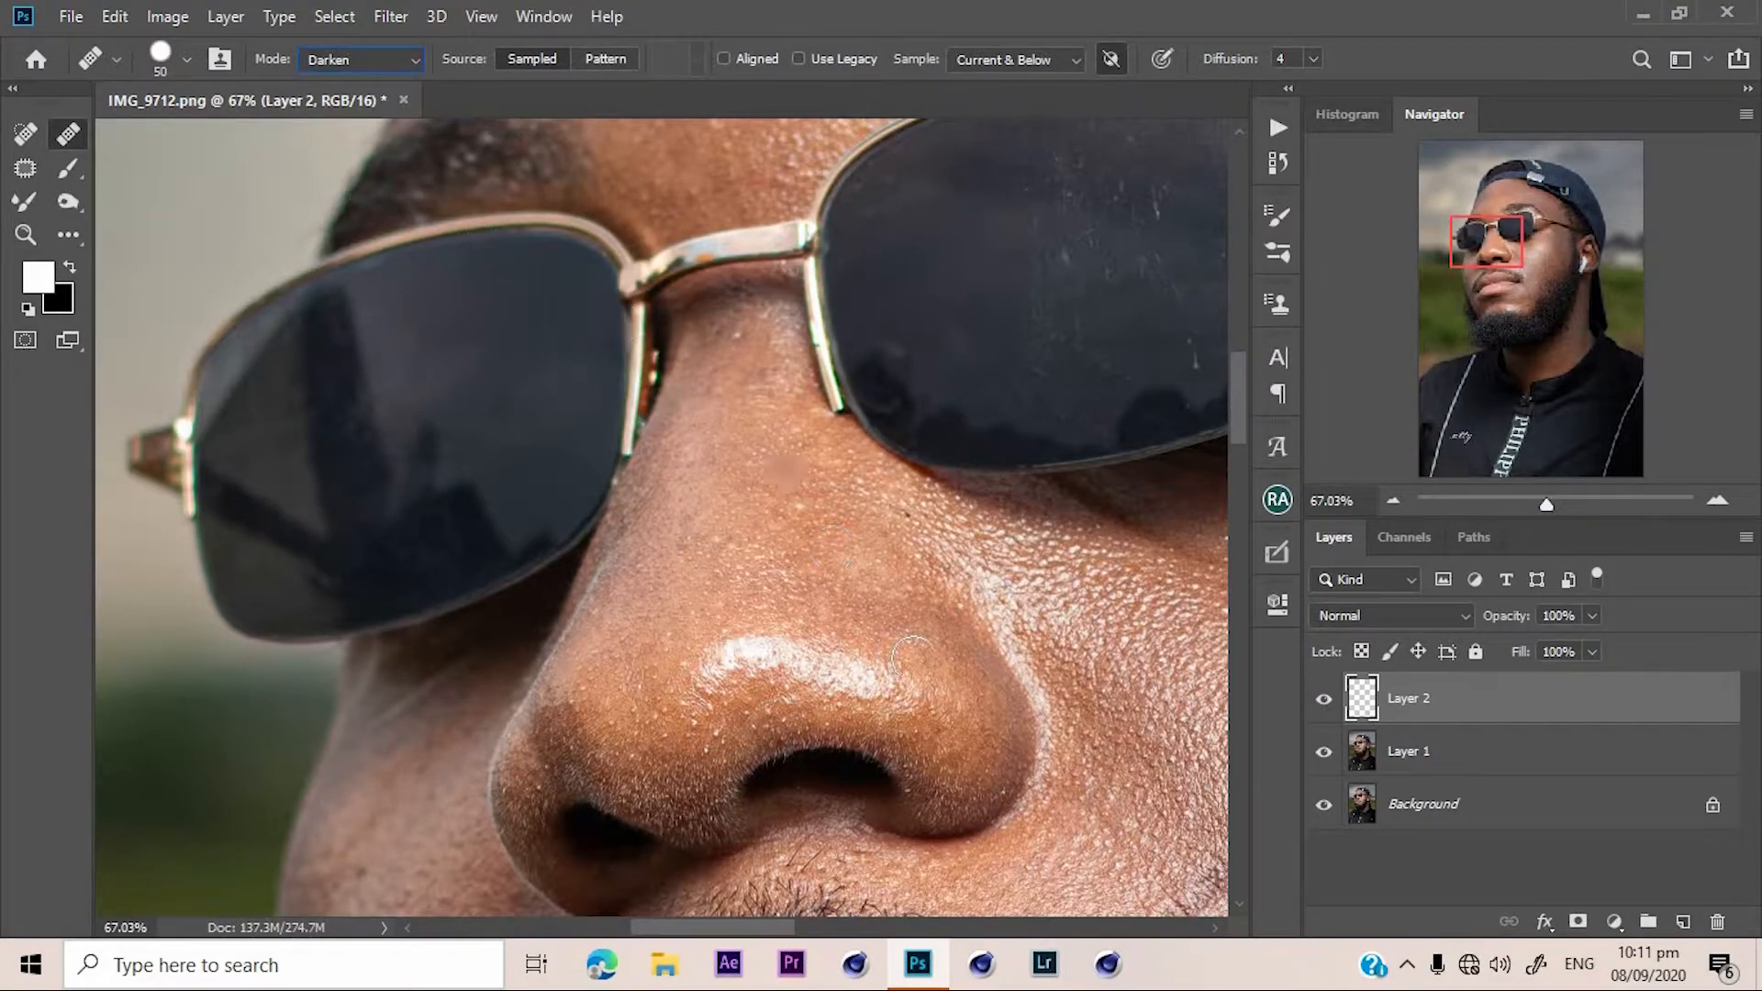
Try healing the spot beside the nose highlight in Darken and Lighten mode, undoing the last stroke.
{"action": "left_click_drag", "start_coordinate": [946, 709], "coordinate": [904, 698]}
{"action": "mouse_move", "coordinate": [931, 653]}
{"action": "left_mouse_down"}
{"action": "mouse_move", "coordinate": [917, 633]}
{"action": "mouse_move", "coordinate": [970, 690]}
{"action": "mouse_move", "coordinate": [935, 652]}
{"action": "mouse_move", "coordinate": [949, 676]}
{"action": "left_mouse_up"}
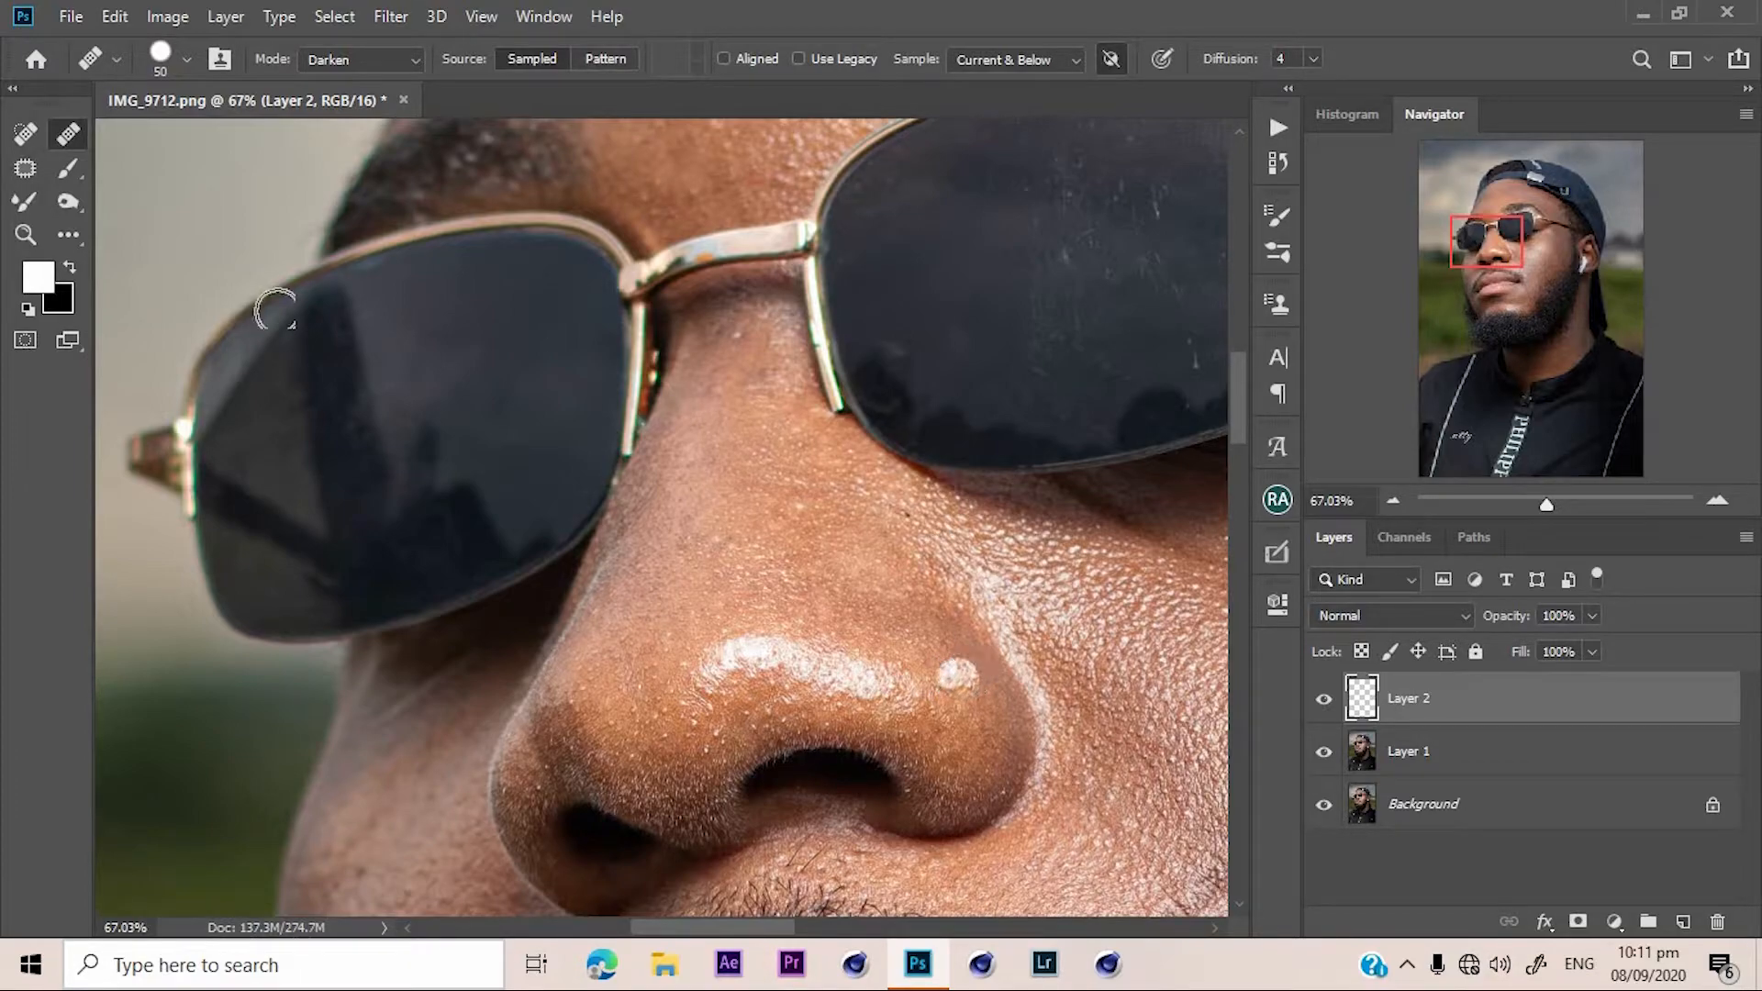
{"action": "left_click", "coordinate": [407, 60]}
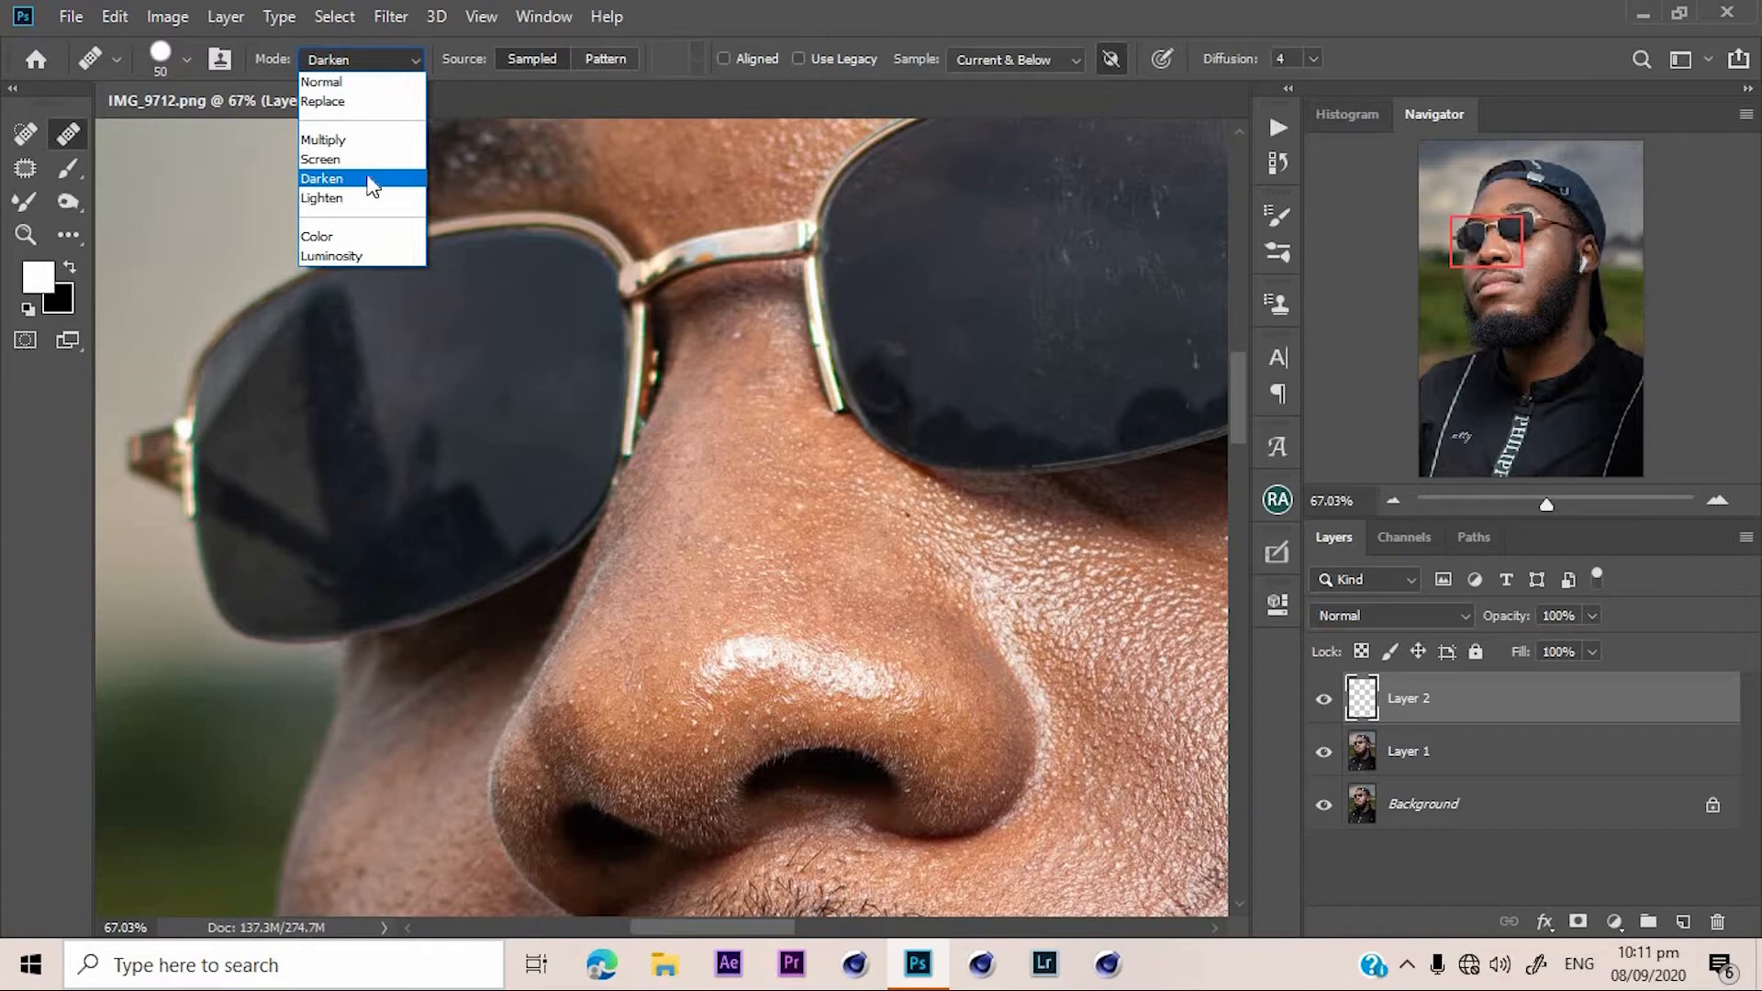
{"action": "left_click", "coordinate": [367, 198]}
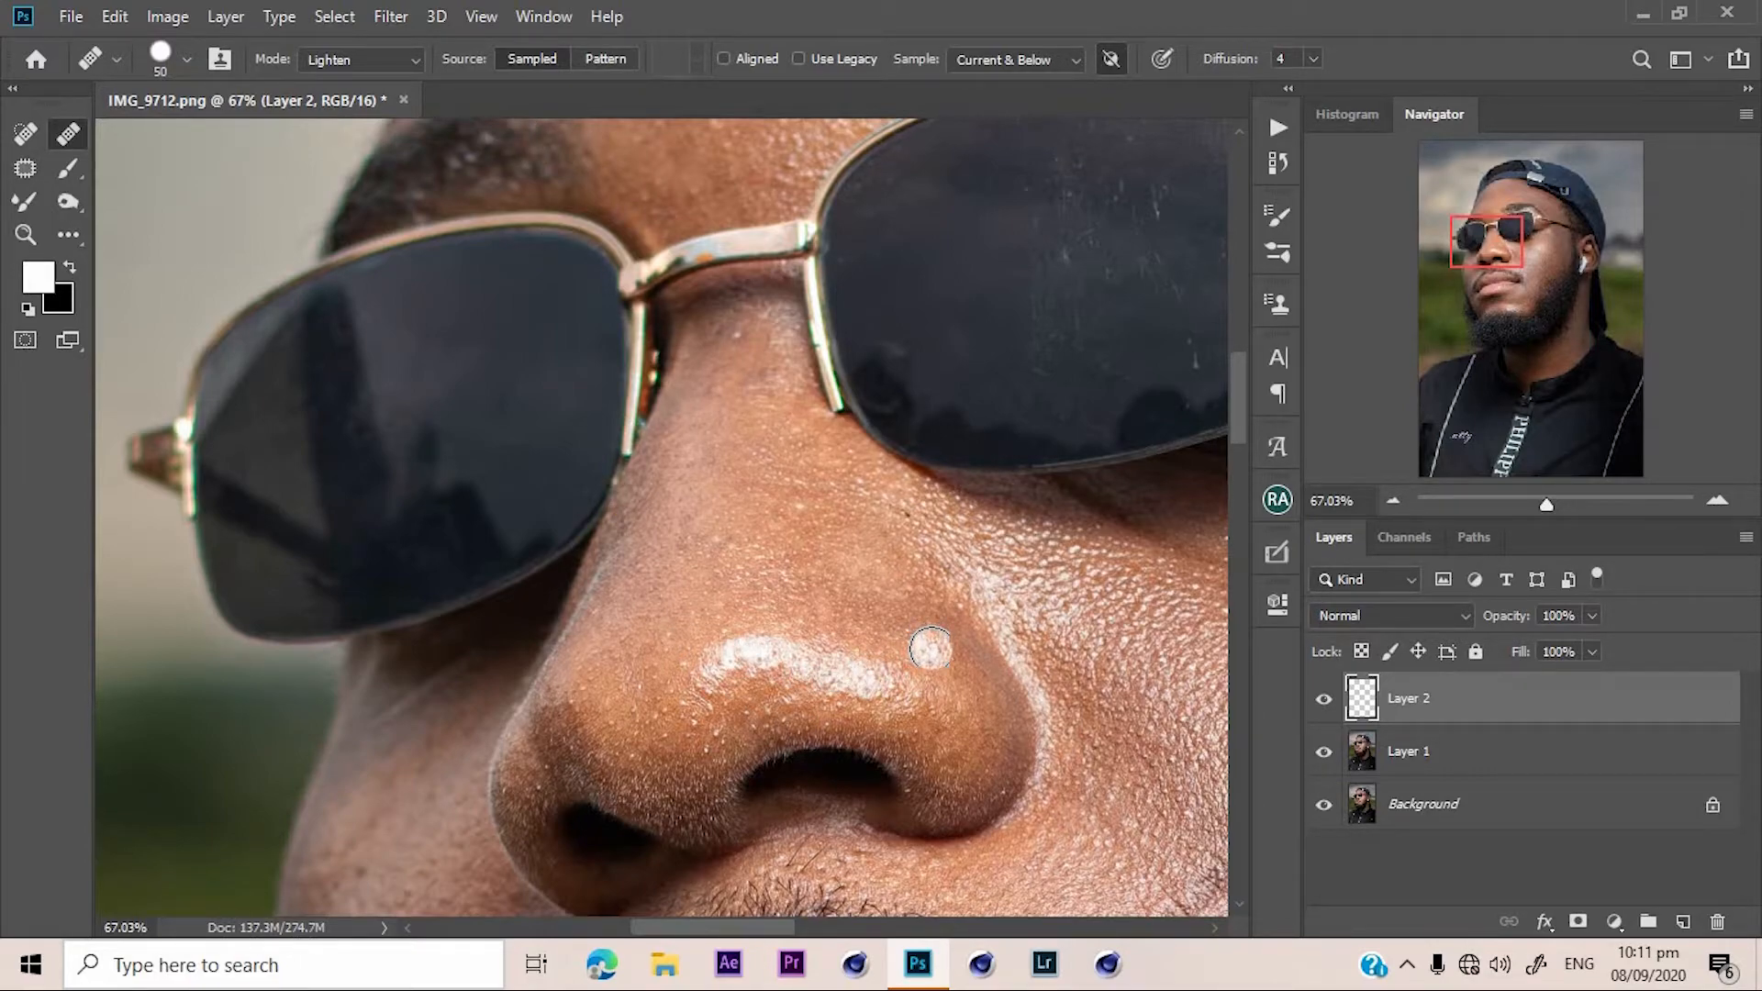
{"action": "mouse_move", "coordinate": [930, 648]}
{"action": "left_mouse_down"}
{"action": "mouse_move", "coordinate": [967, 664]}
{"action": "mouse_move", "coordinate": [896, 626]}
{"action": "mouse_move", "coordinate": [932, 646]}
{"action": "left_mouse_up"}
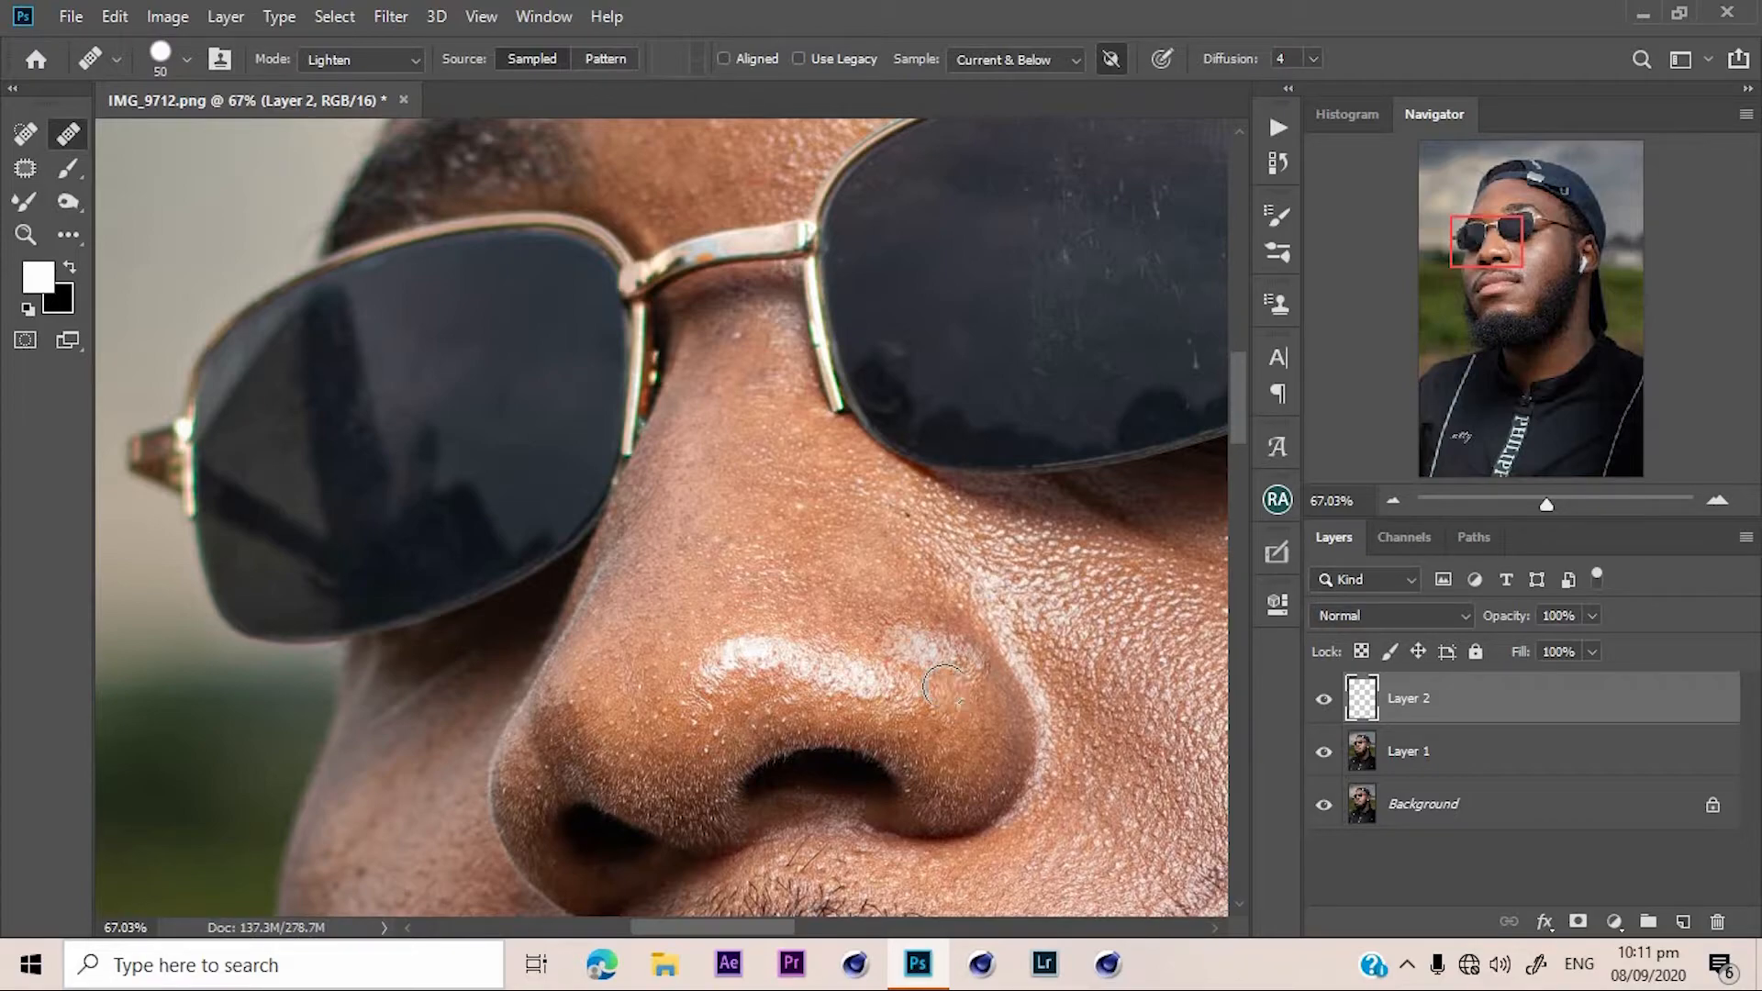
{"action": "key", "text": "ctrl+z"}
Heal spots along the nose bridge and the nostril edge in Lighten mode.
{"action": "left_click_drag", "start_coordinate": [728, 657], "coordinate": [763, 627]}
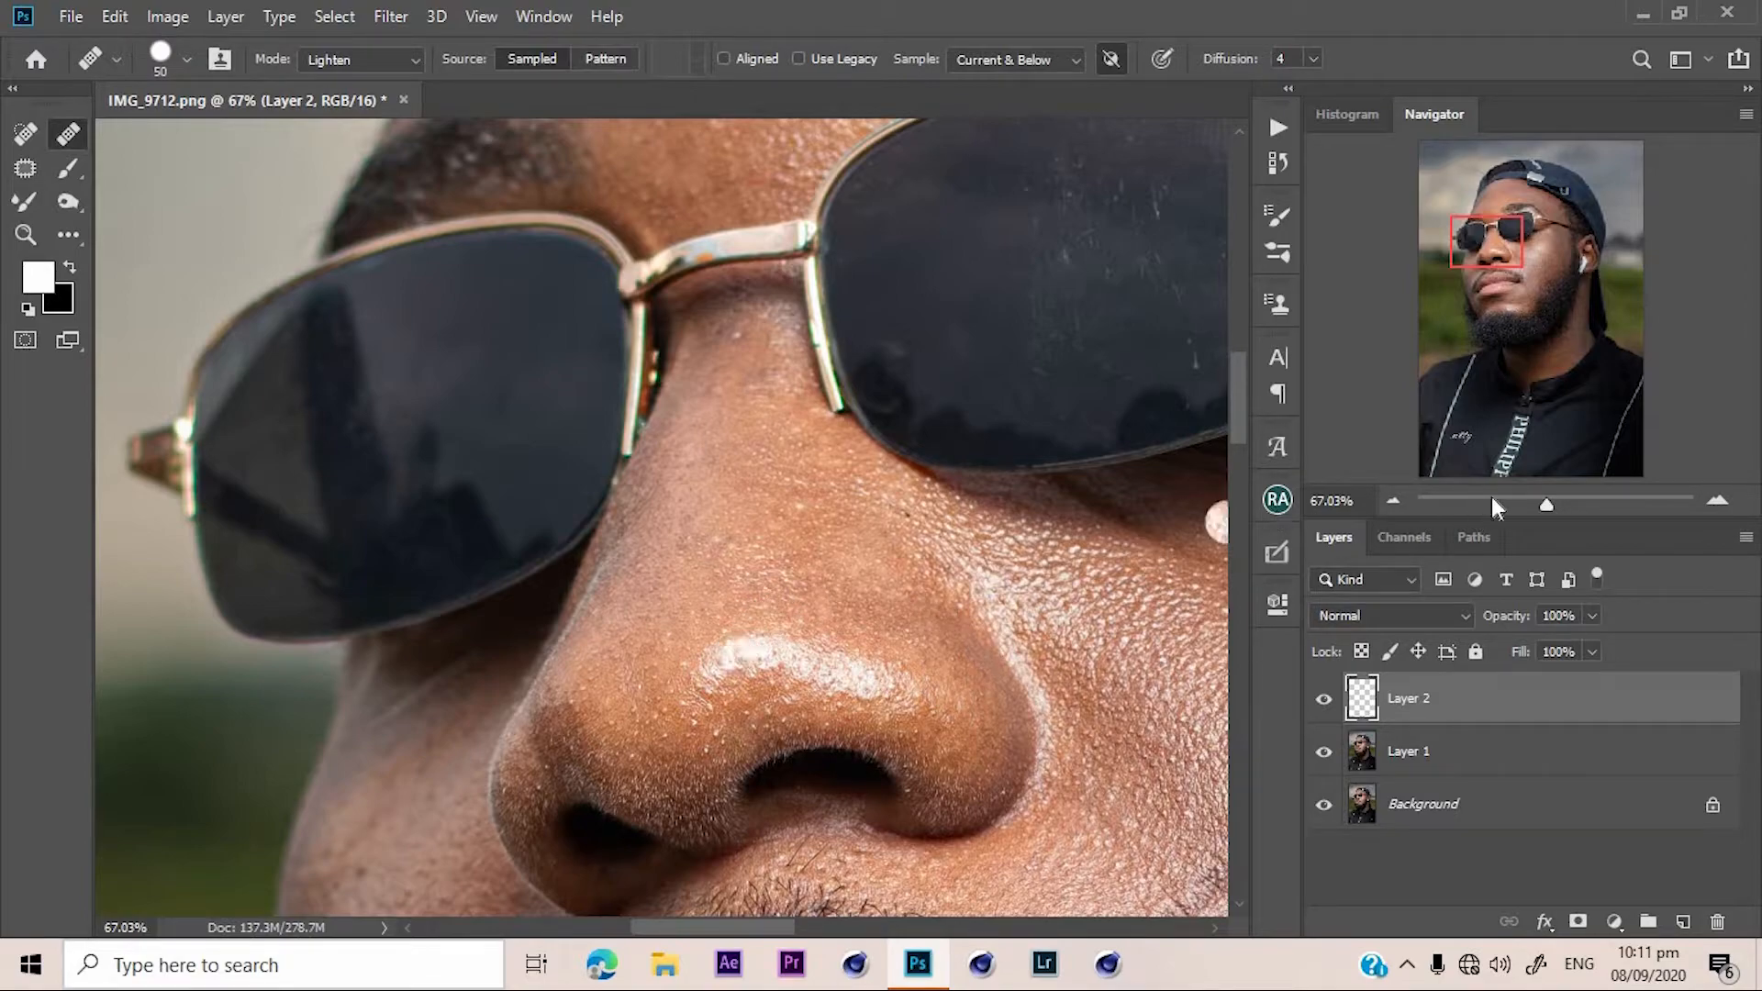
{"action": "left_click", "coordinate": [1555, 501]}
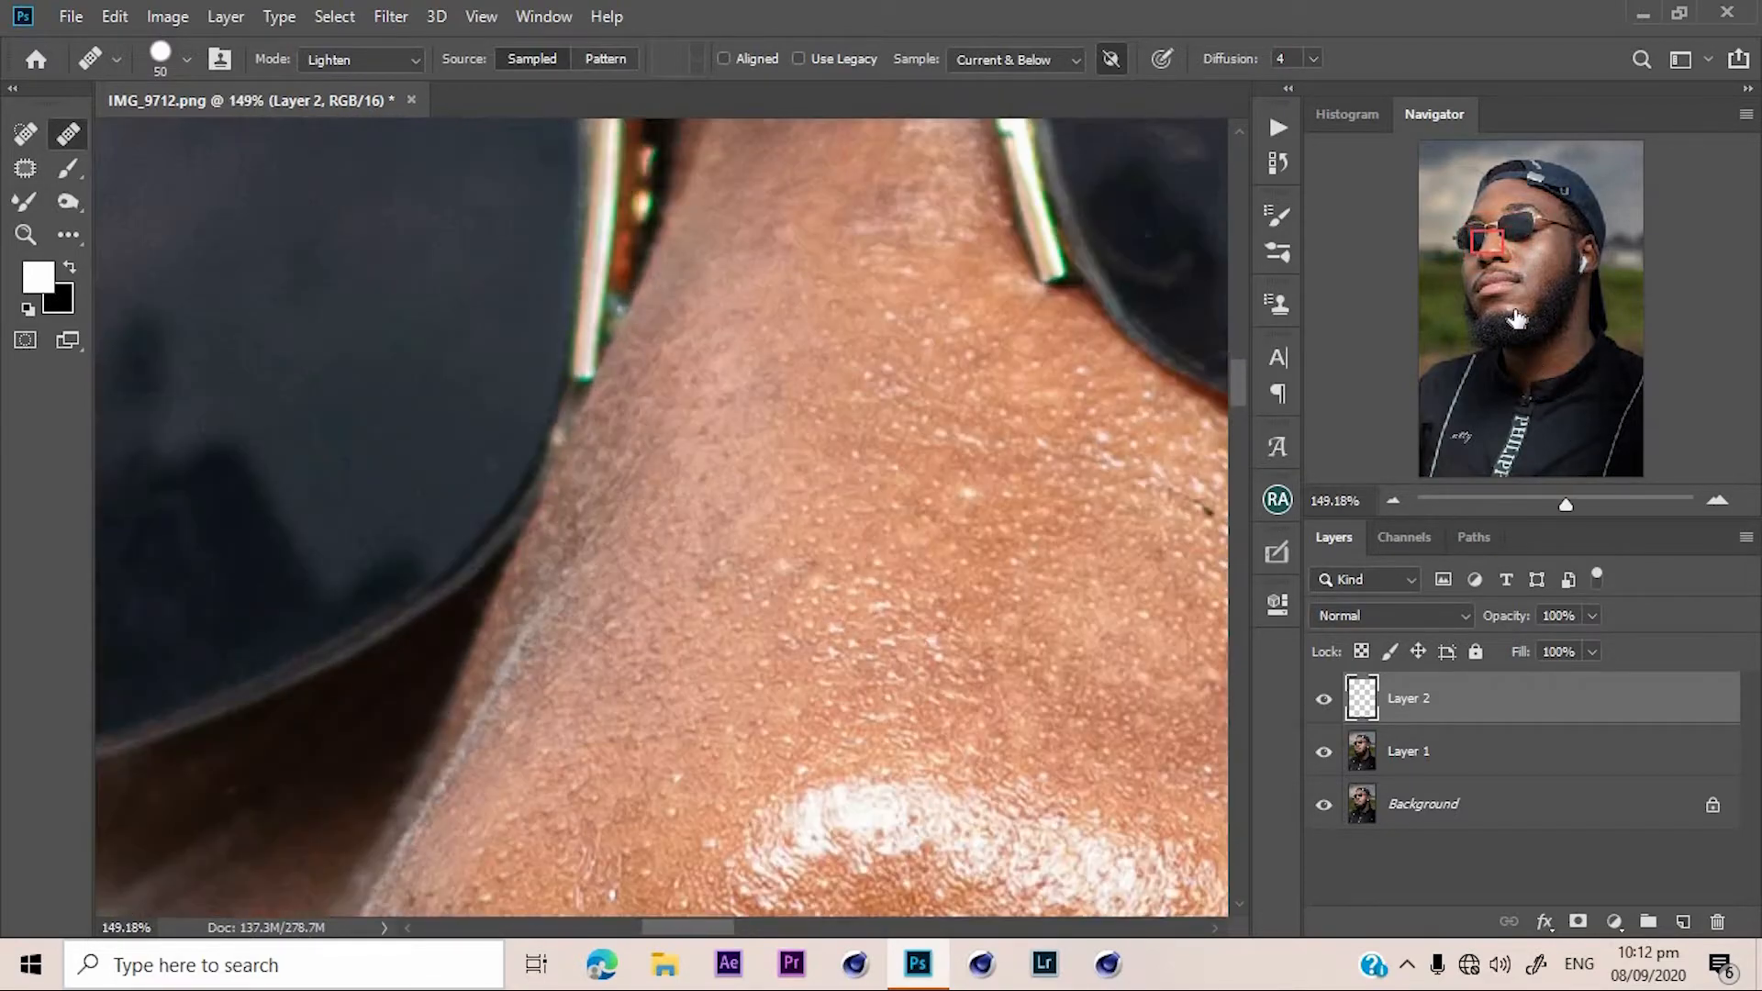
{"action": "left_click_drag", "start_coordinate": [1480, 257], "coordinate": [1481, 268]}
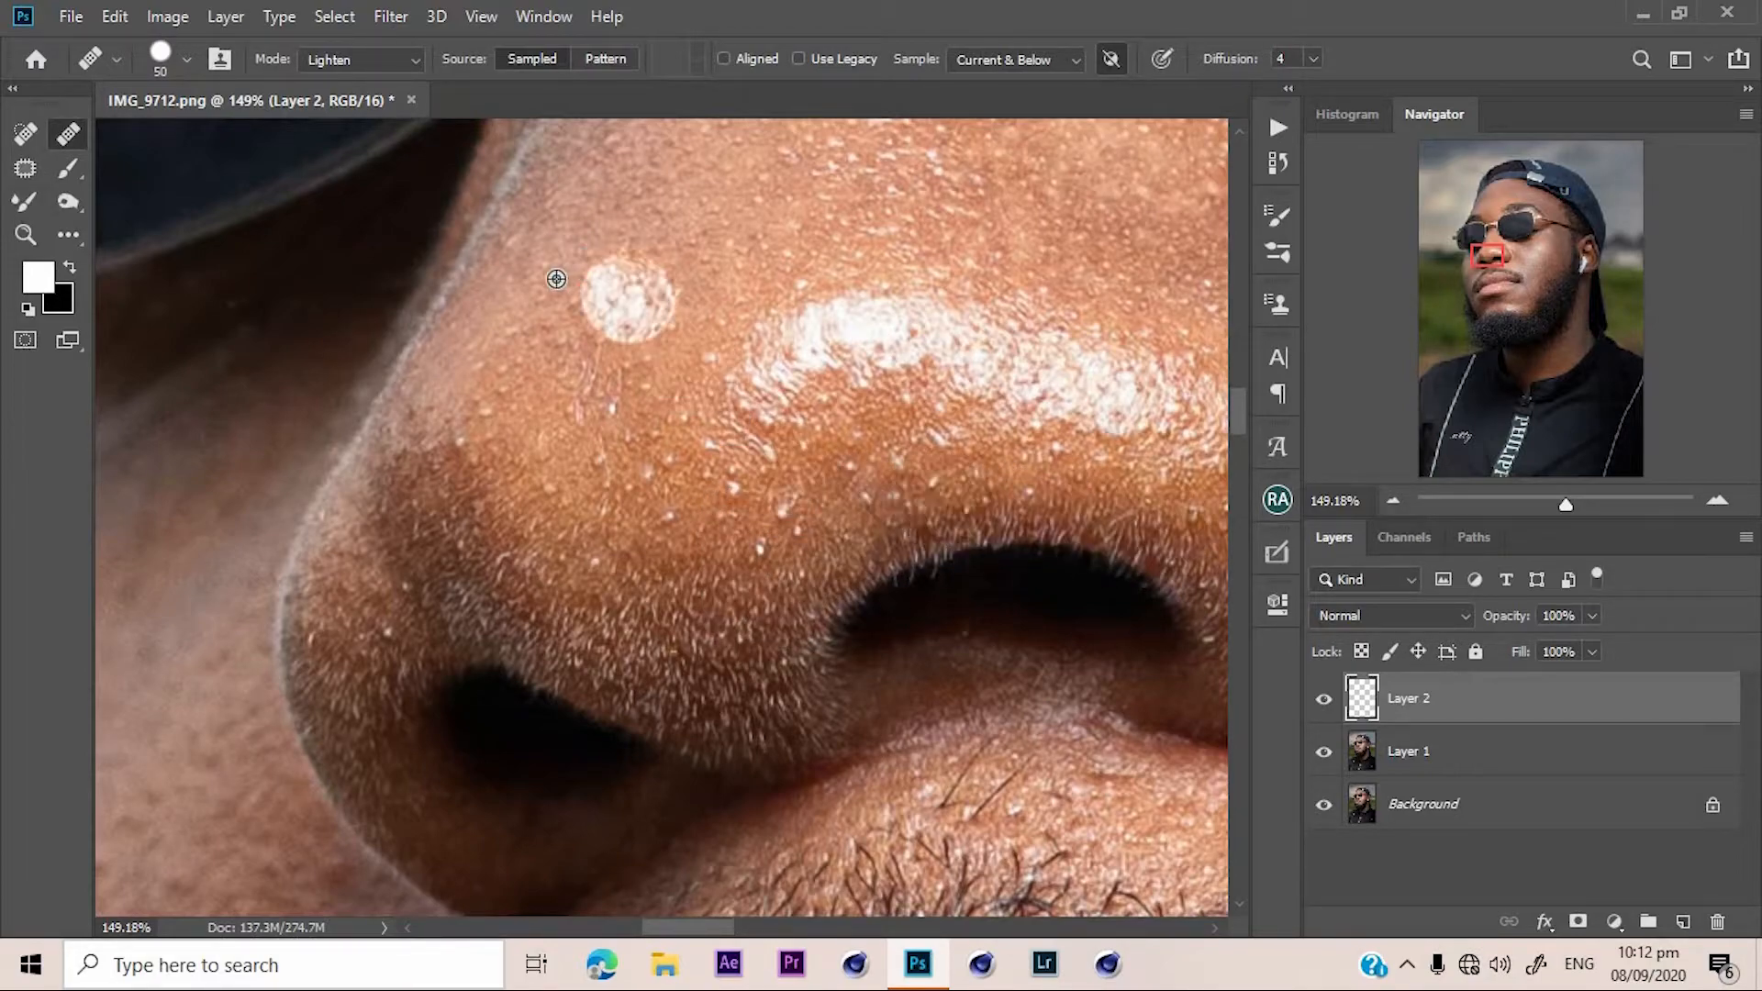
{"action": "left_click", "coordinate": [509, 287], "text": "alt"}
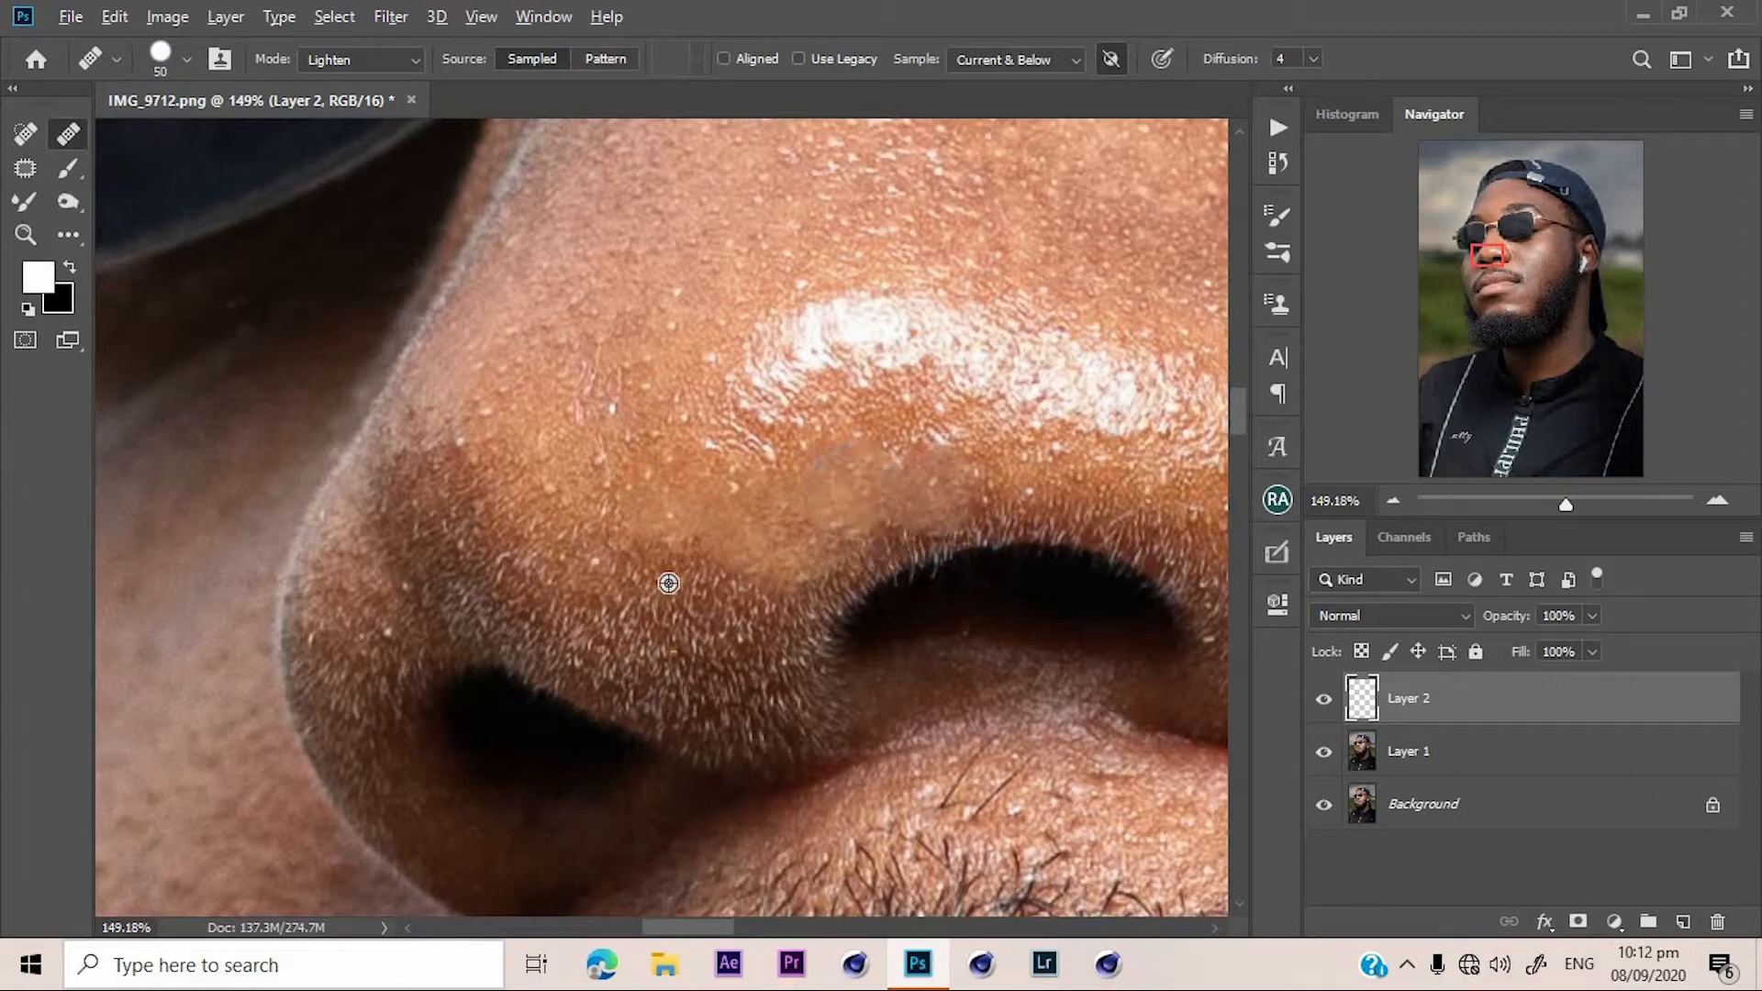
{"action": "left_click", "coordinate": [477, 315], "text": "alt"}
{"action": "mouse_move", "coordinate": [471, 339]}
{"action": "left_mouse_down"}
{"action": "mouse_move", "coordinate": [473, 423]}
{"action": "mouse_move", "coordinate": [527, 430]}
{"action": "mouse_move", "coordinate": [541, 410]}
{"action": "mouse_move", "coordinate": [457, 412]}
{"action": "mouse_move", "coordinate": [489, 363]}
{"action": "left_mouse_up"}
{"action": "left_click", "coordinate": [540, 411], "text": "alt"}
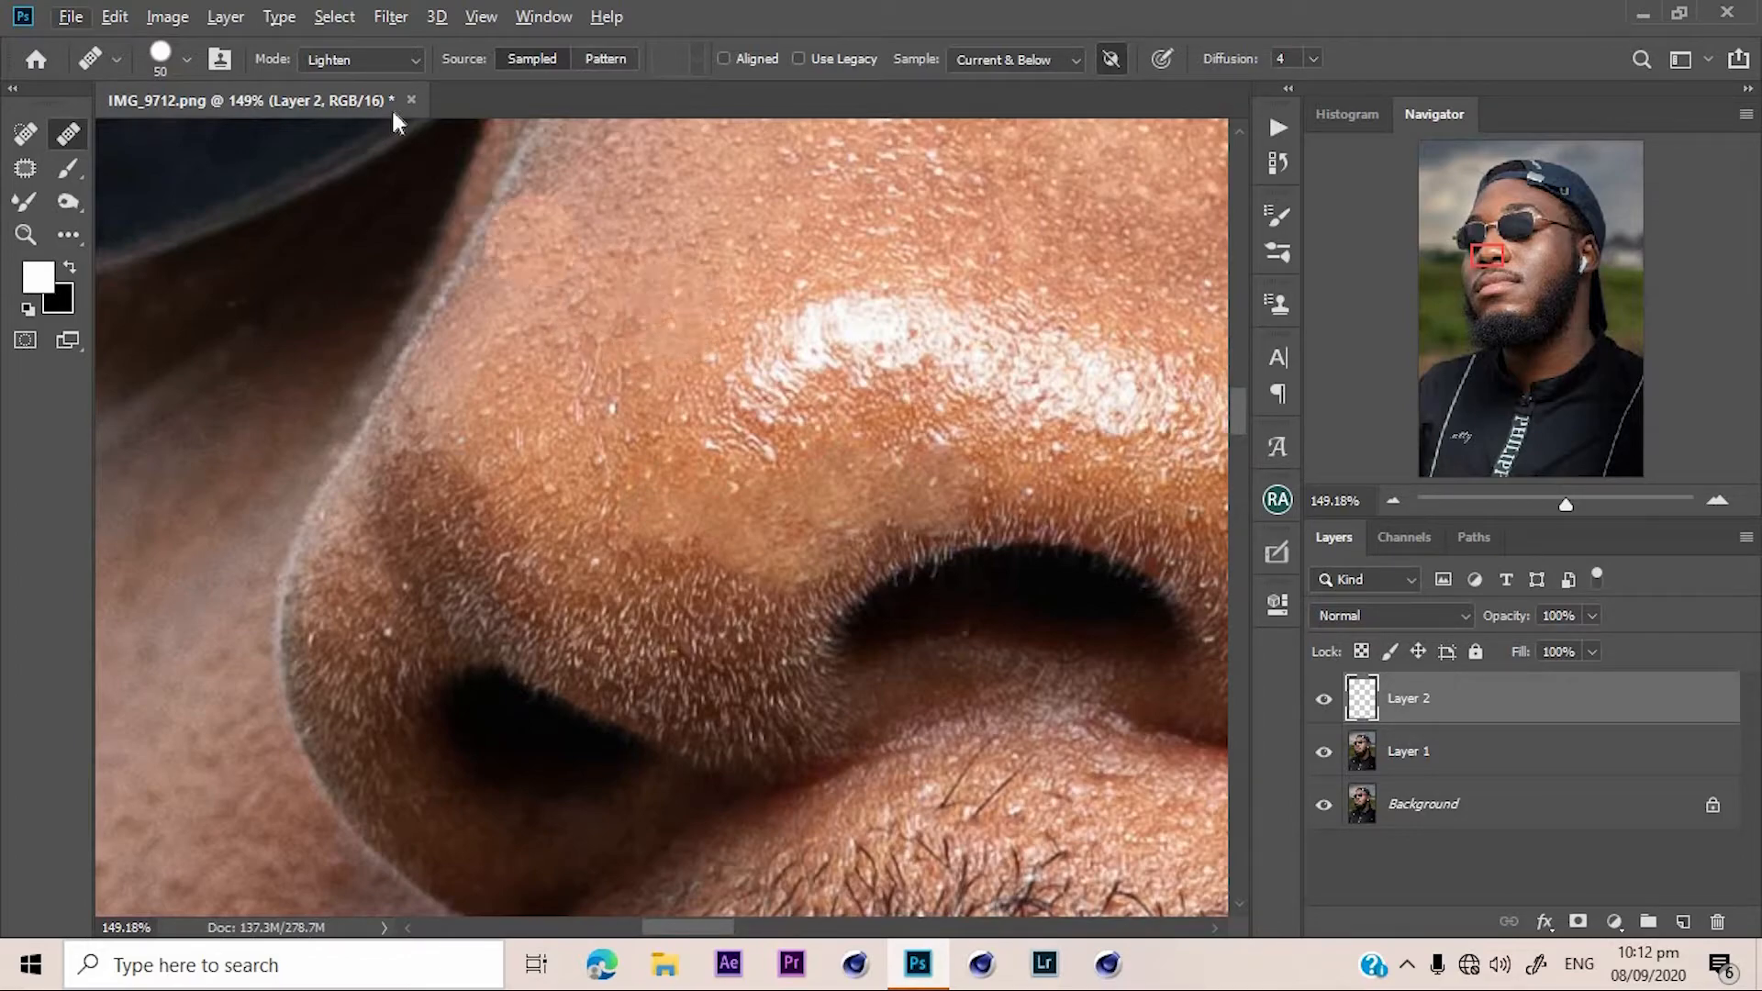
Reset the mode to Darken and undo the nose heals and the added layer.
{"action": "left_click", "coordinate": [360, 59]}
{"action": "left_click", "coordinate": [344, 175]}
{"action": "left_click", "coordinate": [752, 343]}
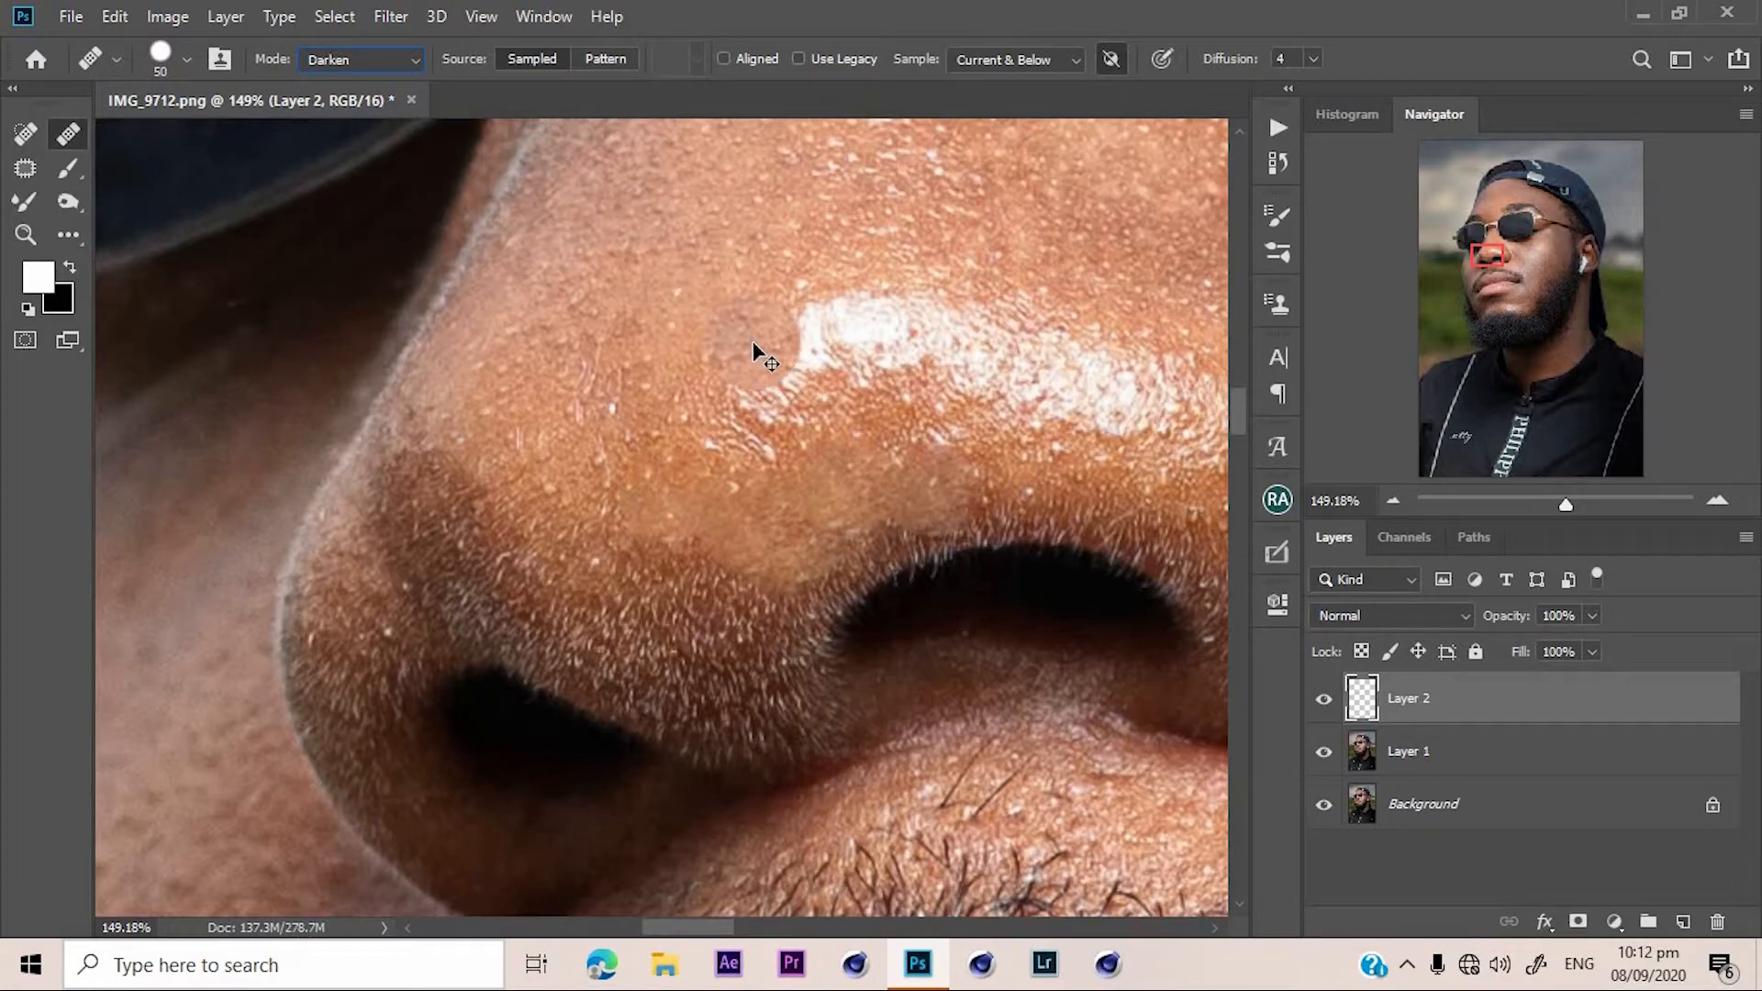
{"action": "key", "text": "ctrl+z"}
{"action": "key", "text": "ctrl+z"}
{"action": "key", "text": "ctrl+z"}
{"action": "key", "text": "ctrl+z"}
{"action": "key", "text": "ctrl+z"}
{"action": "key", "text": "ctrl+z"}
{"action": "key", "text": "ctrl+z"}
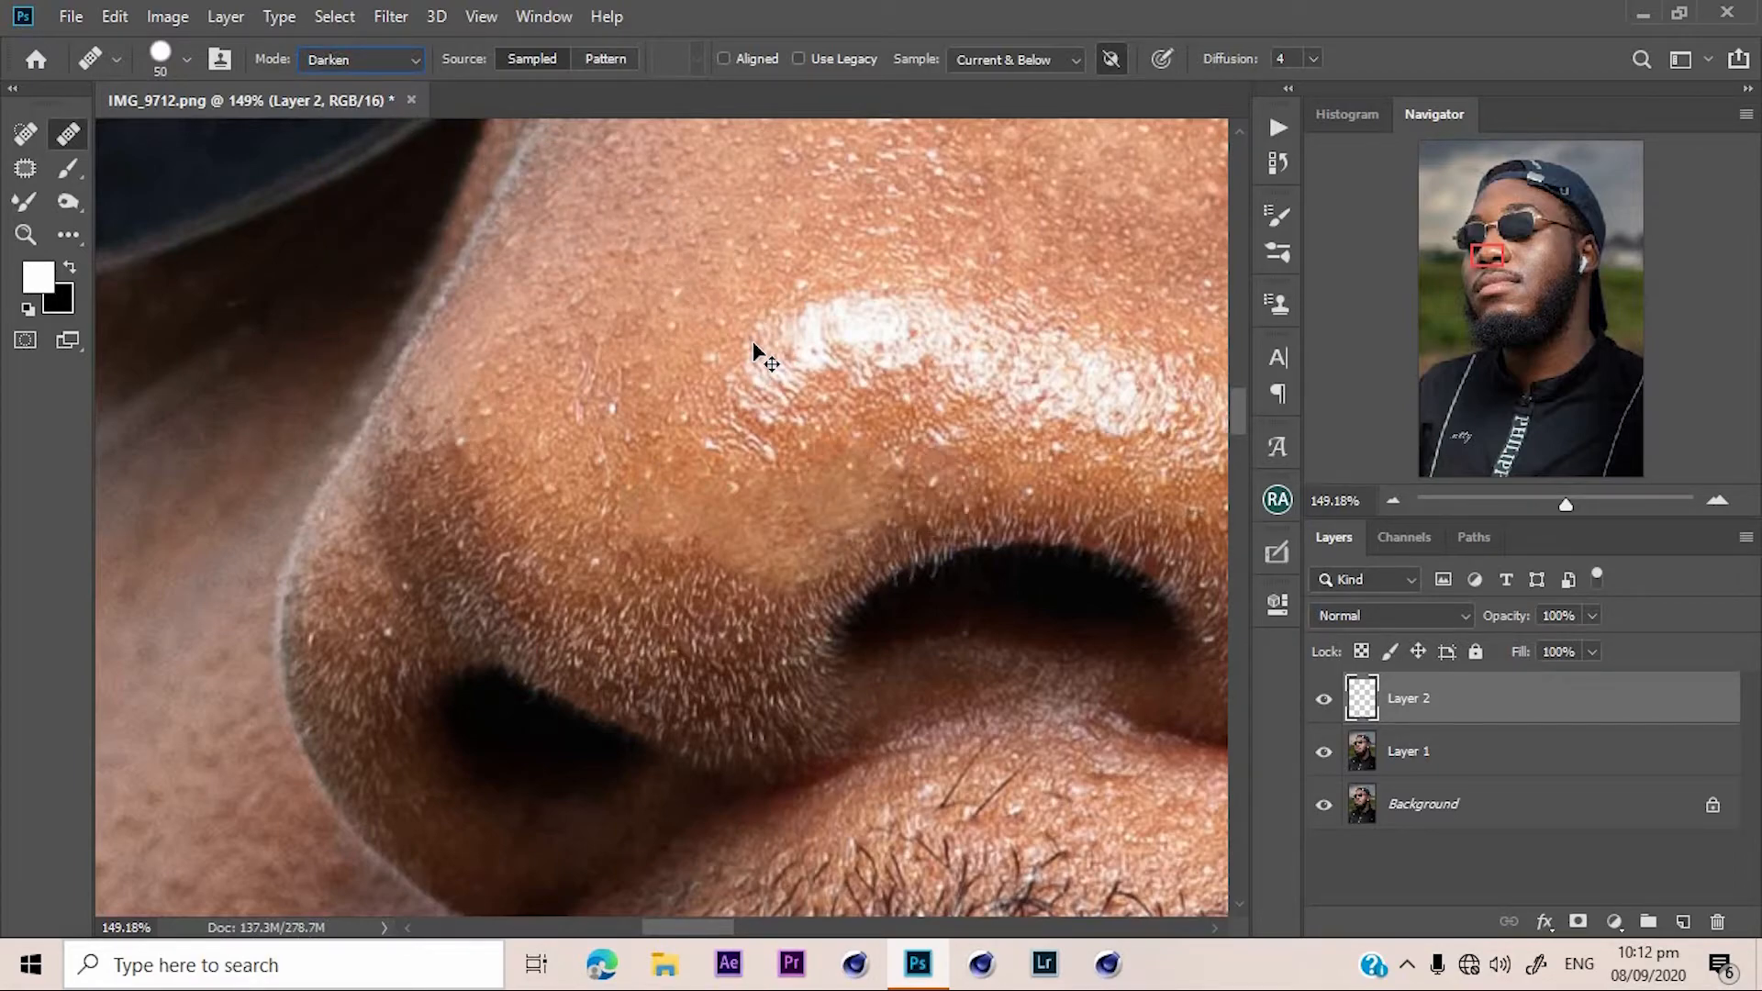
{"action": "key", "text": "ctrl+z"}
{"action": "key", "text": "ctrl+z"}
{"action": "key", "text": "ctrl+z"}
{"action": "key", "text": "ctrl+z"}
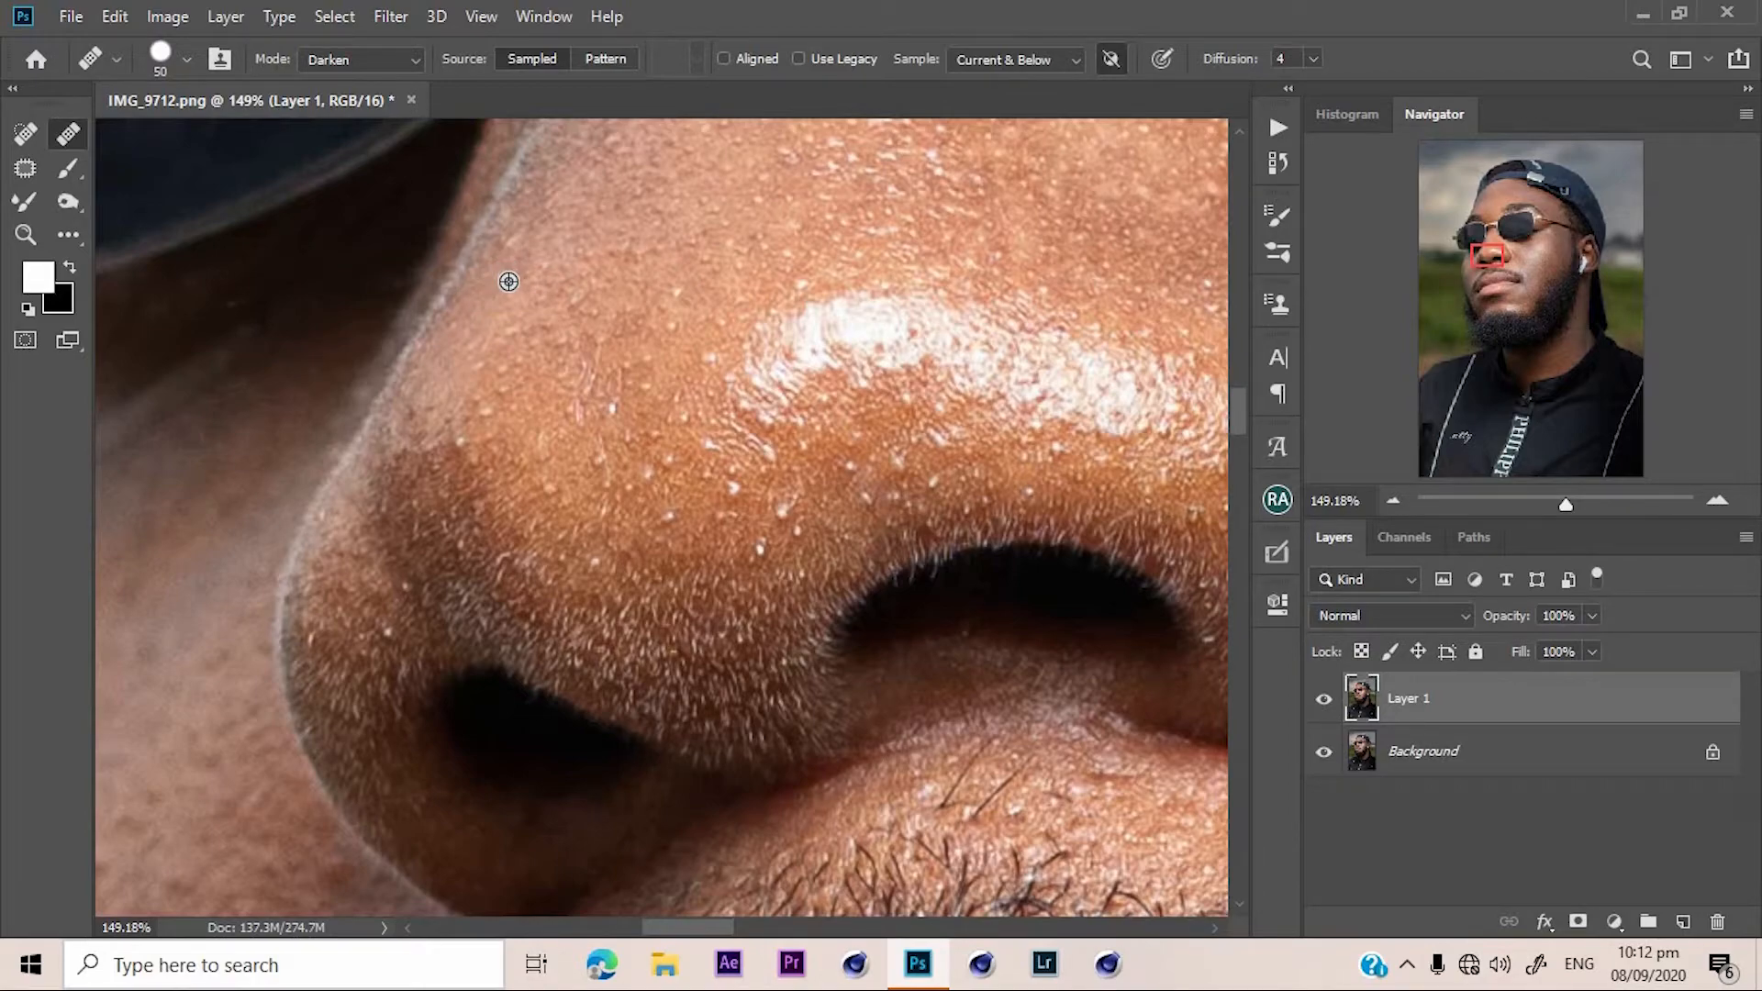
Heal the blemish above the nostril on Layer 1, sampling clean skin on the nose.
{"action": "left_click", "coordinate": [509, 293], "text": "alt"}
{"action": "left_click", "coordinate": [775, 528]}
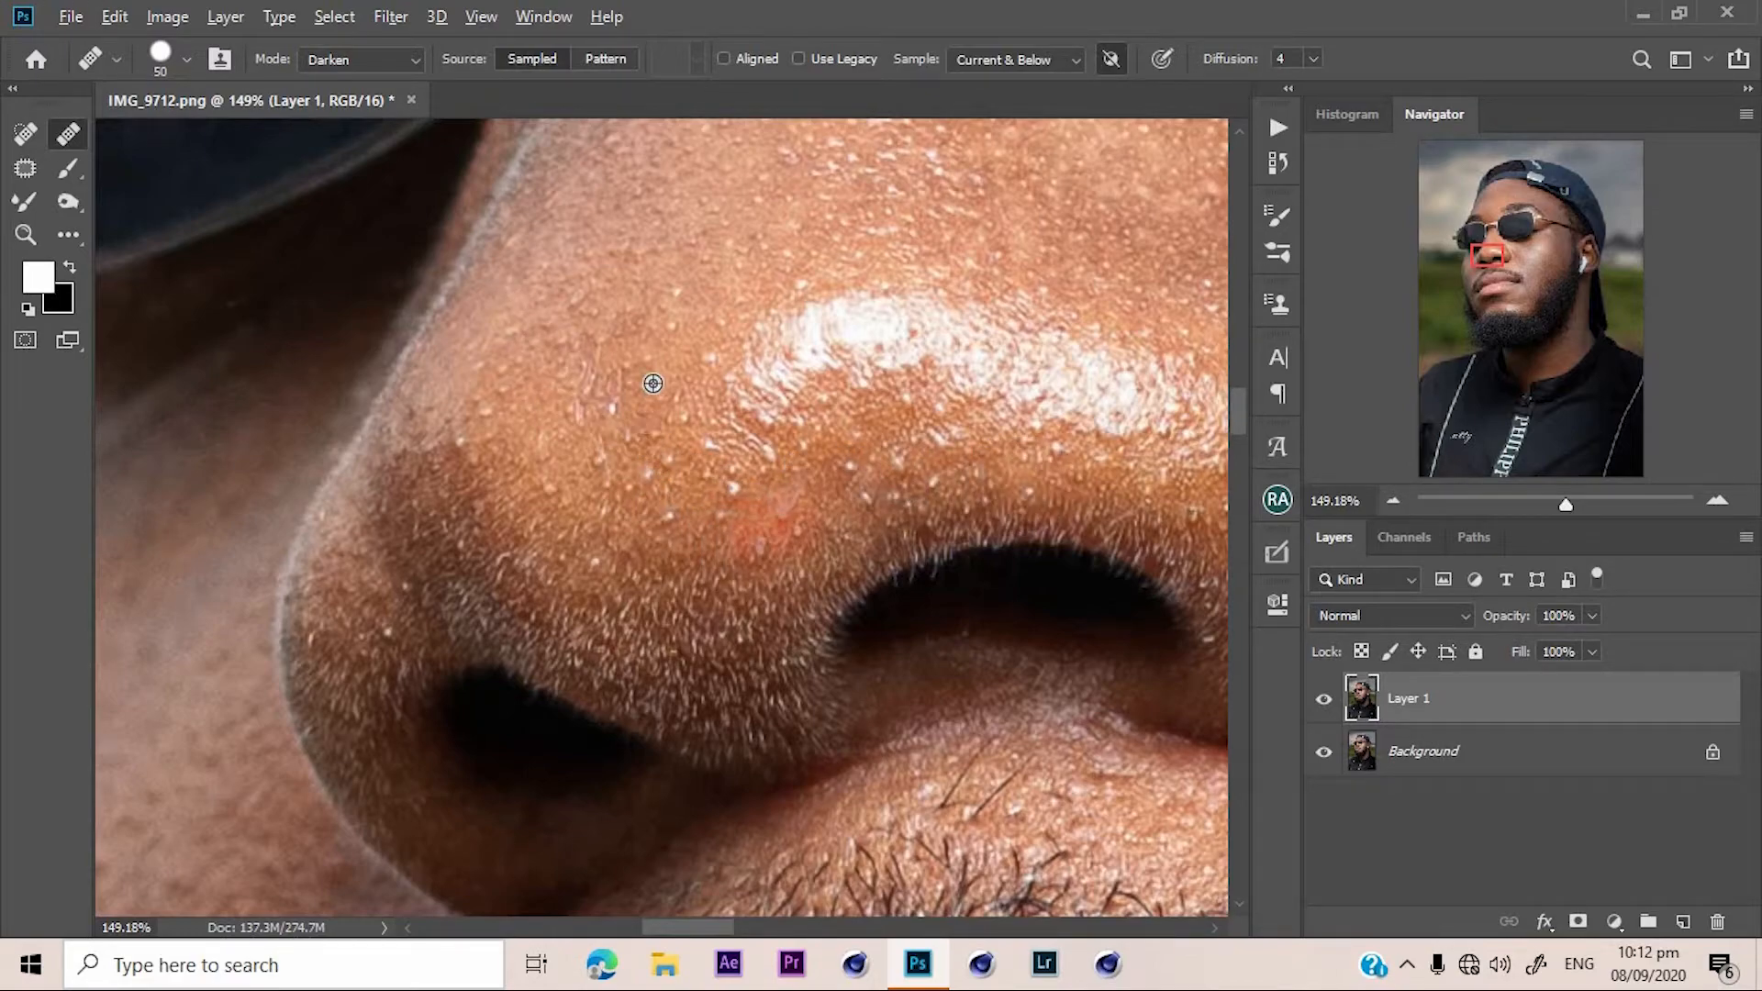
Heal the remaining spots on the nose tip beside the nostril, sampling nearby clean skin each time.
{"action": "left_click", "coordinate": [687, 353], "text": "alt"}
{"action": "left_click", "coordinate": [671, 516]}
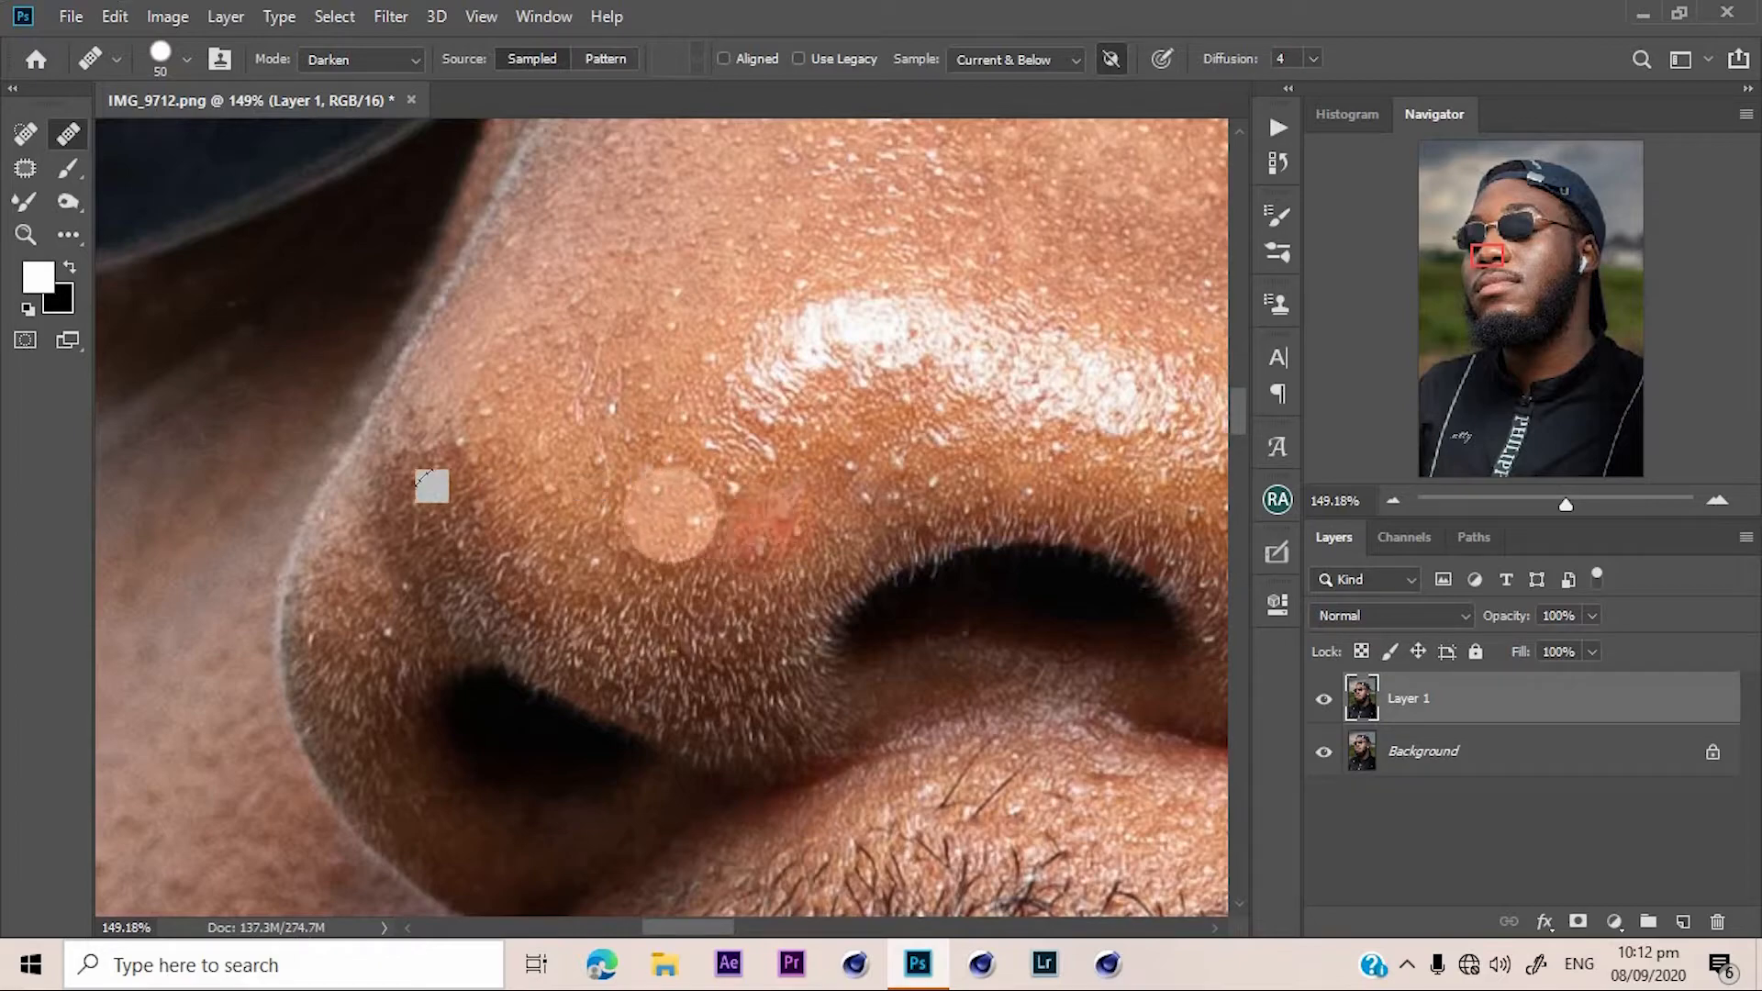
{"action": "left_click", "coordinate": [590, 490]}
{"action": "left_click", "coordinate": [566, 370], "text": "alt"}
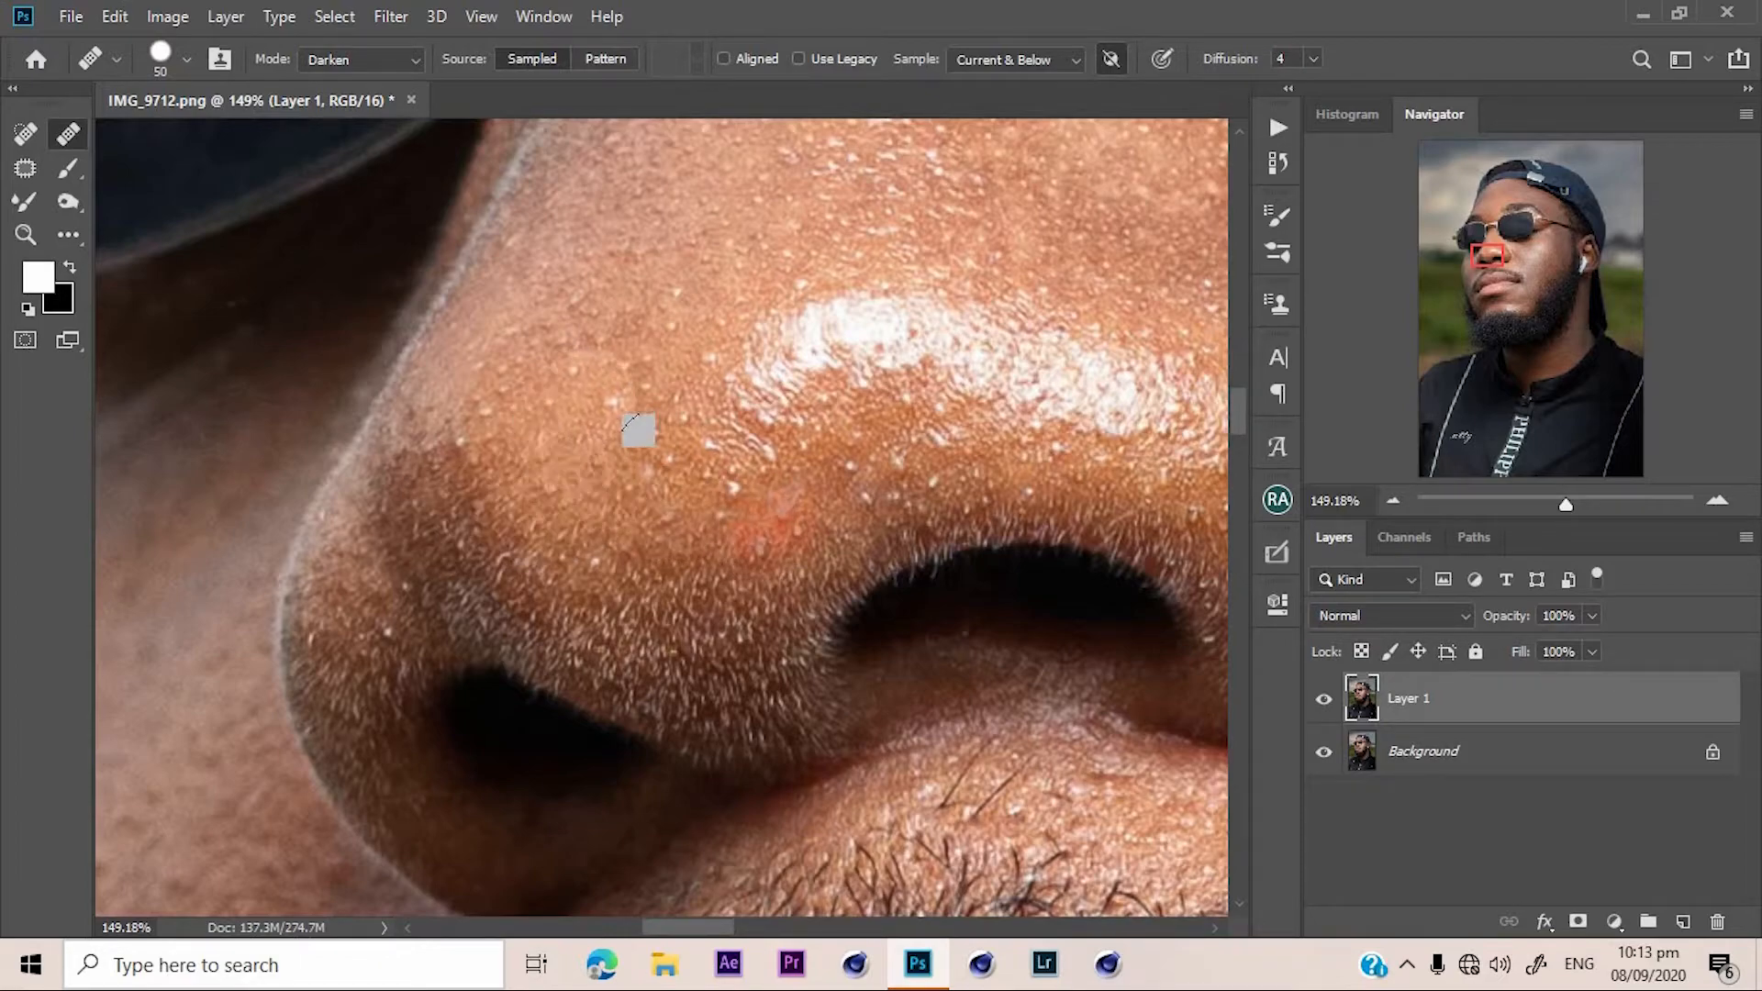
{"action": "left_click", "coordinate": [693, 529]}
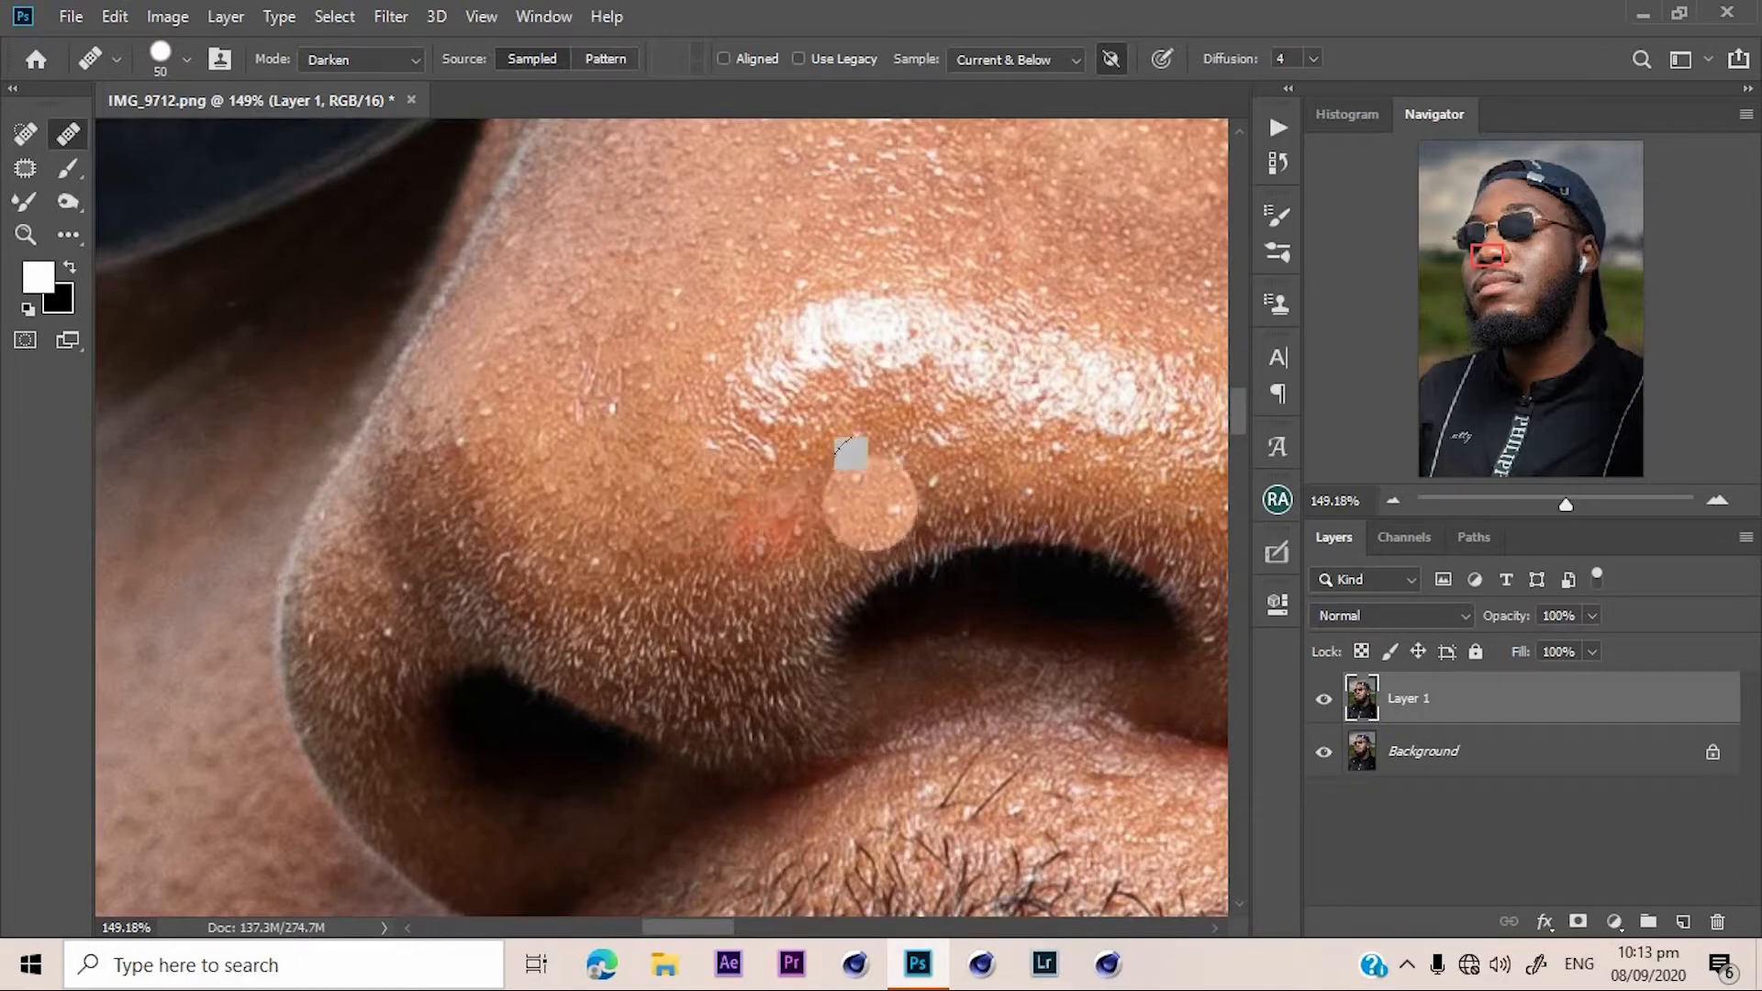
{"action": "left_click", "coordinate": [714, 291], "text": "alt"}
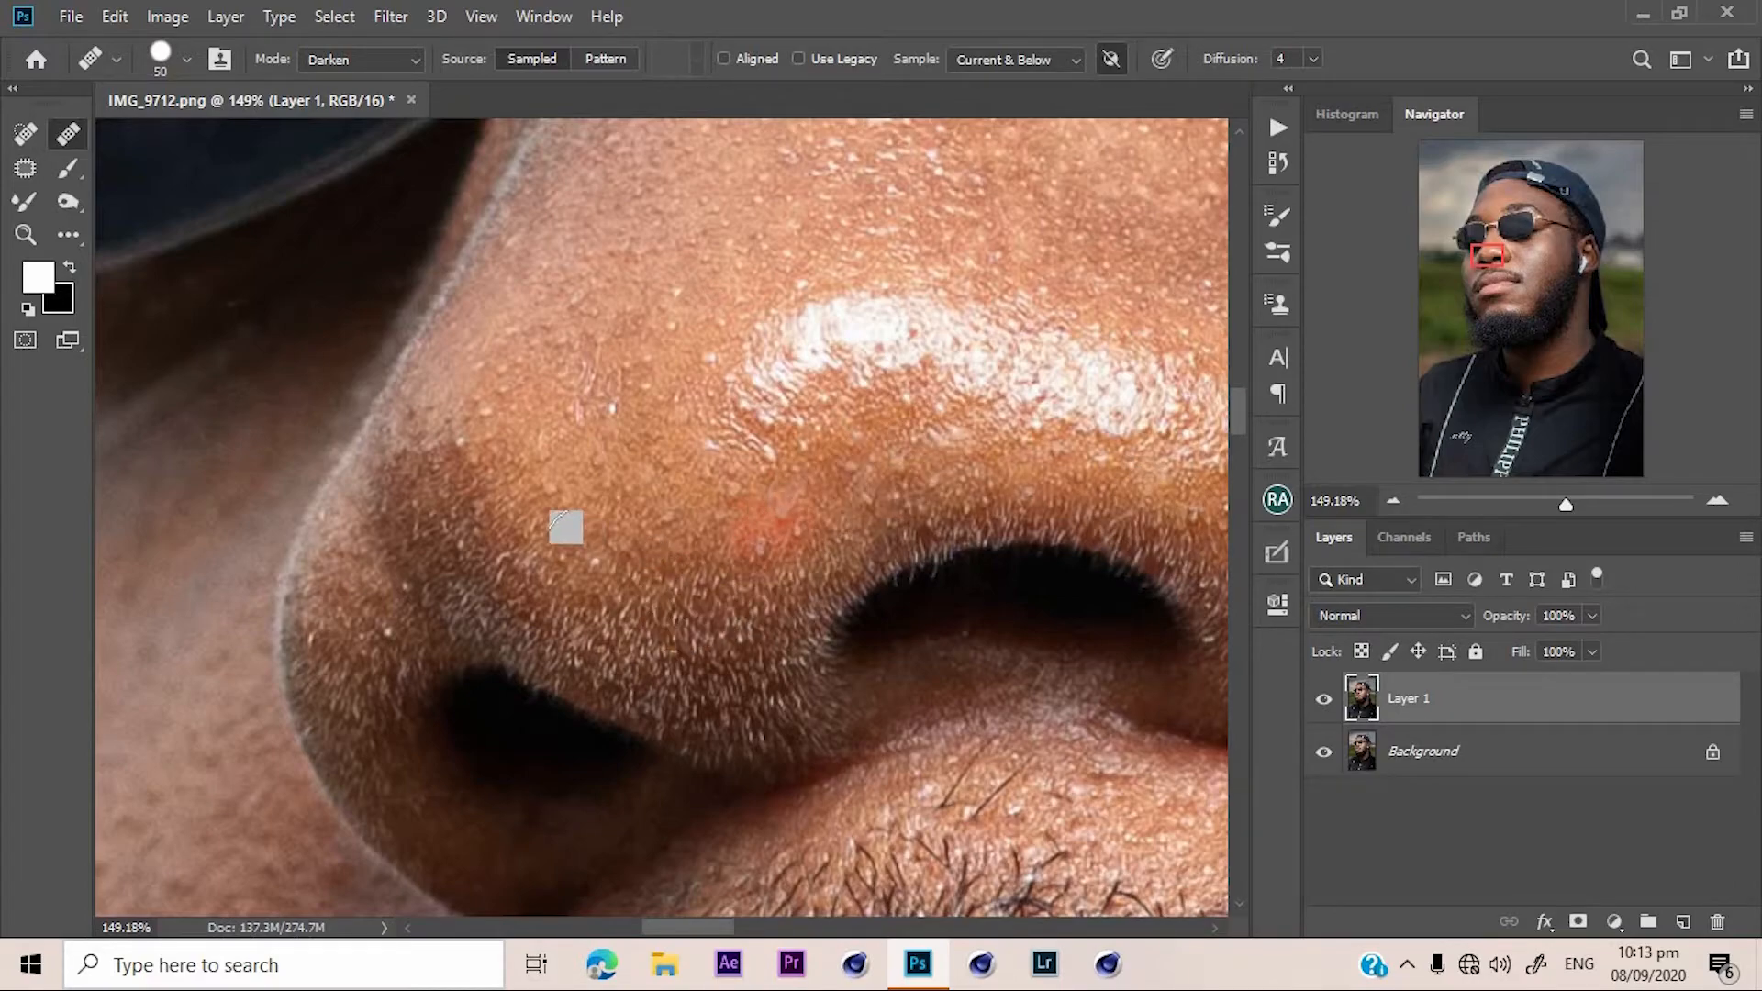
Toggle Layer 1's visibility repeatedly to compare the retouched nose with the original.
{"action": "scroll", "coordinate": [932, 531], "scroll_direction": "down", "scroll_amount": 13}
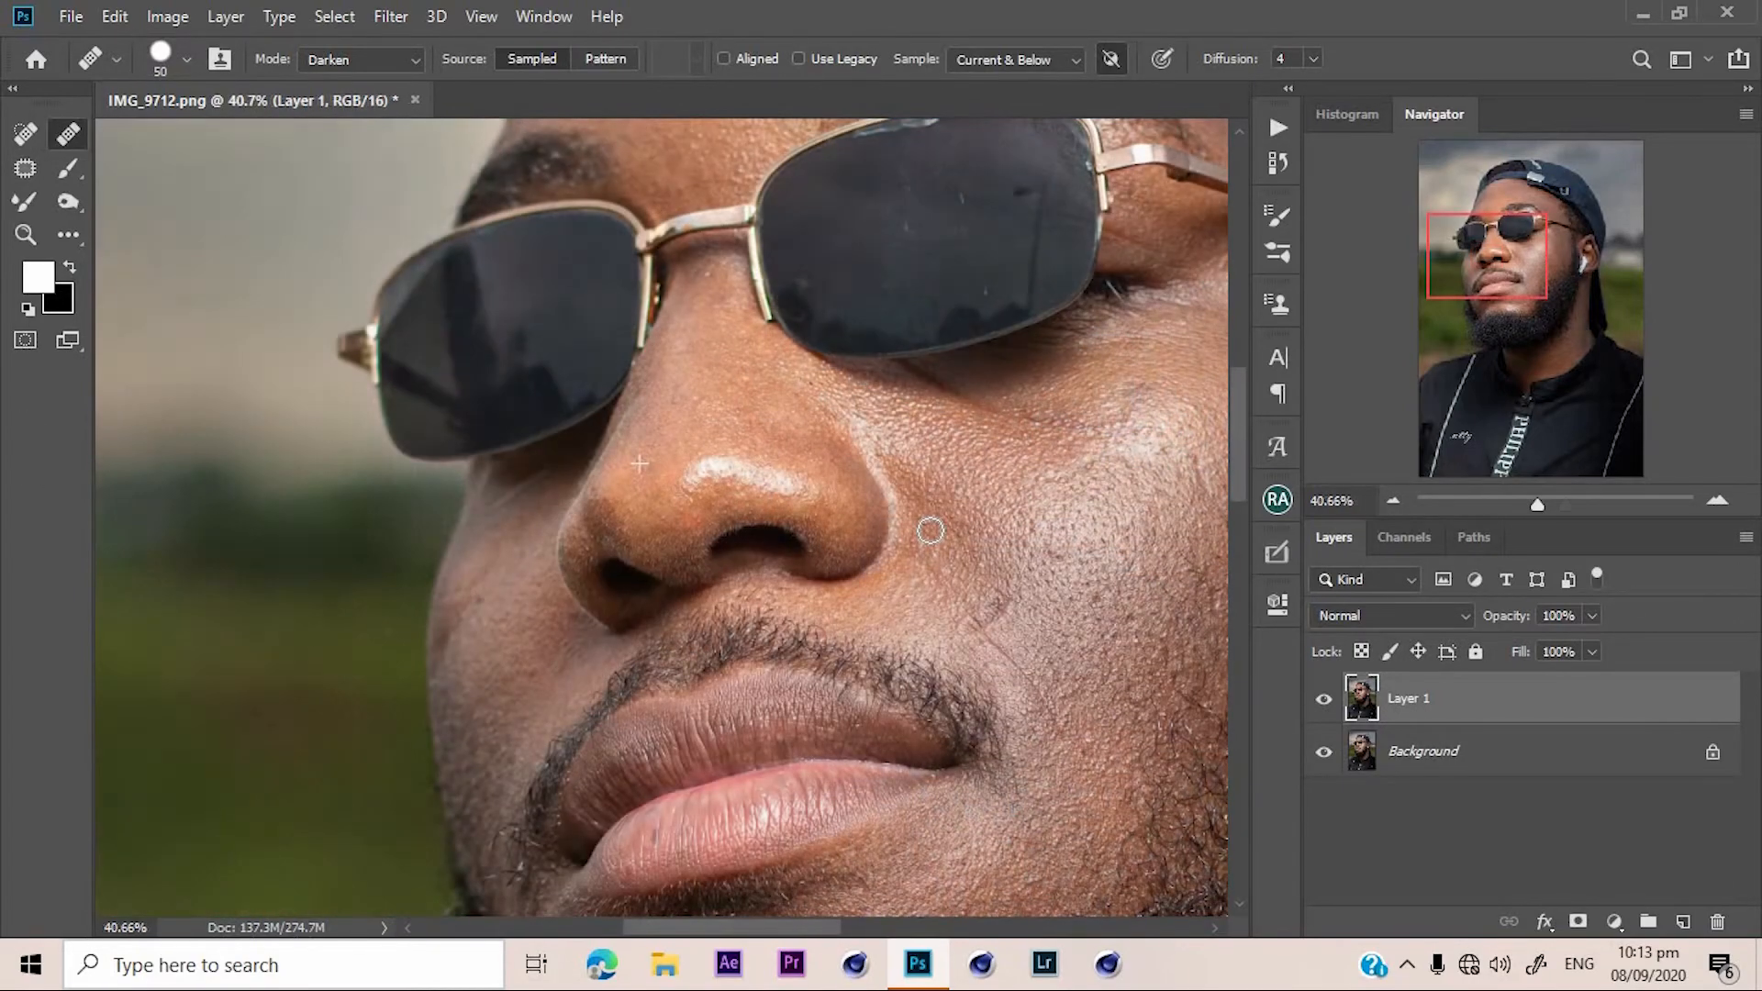
{"action": "left_click", "coordinate": [1322, 700]}
{"action": "left_click", "coordinate": [1323, 700]}
{"action": "left_click", "coordinate": [1322, 700]}
{"action": "left_click", "coordinate": [1322, 700]}
{"action": "left_click", "coordinate": [1323, 700]}
{"action": "left_click", "coordinate": [1322, 700]}
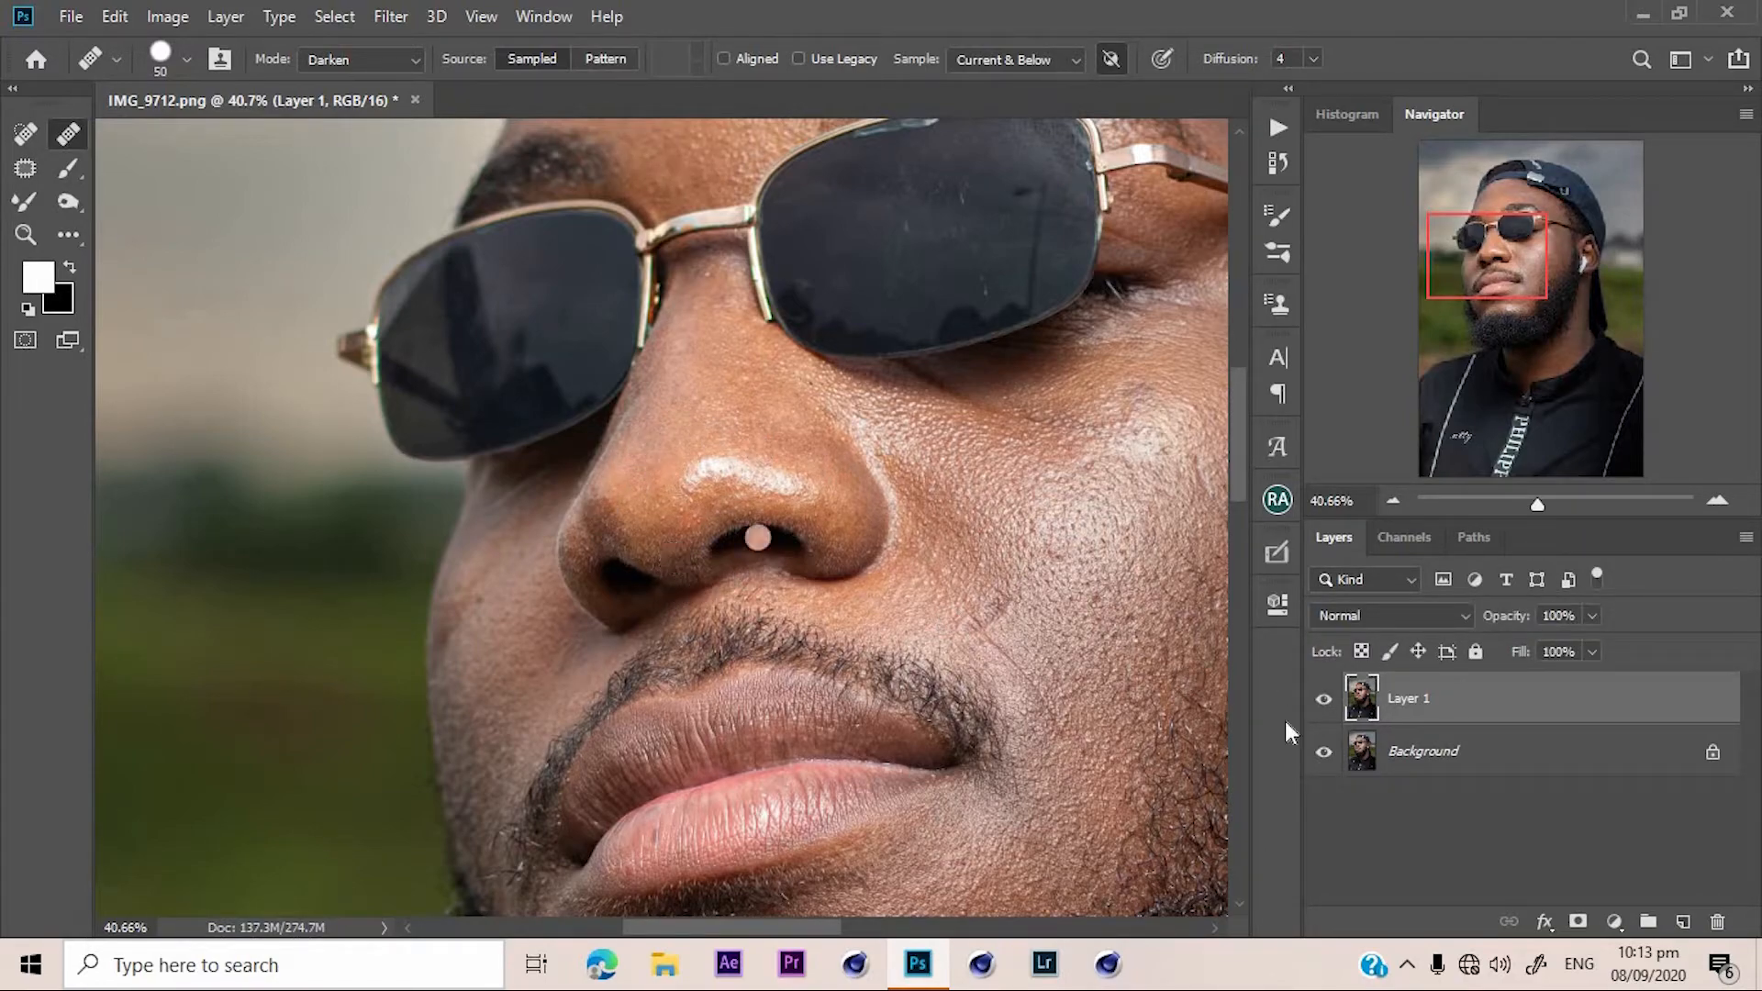
{"action": "left_click", "coordinate": [1335, 702]}
{"action": "left_click", "coordinate": [1335, 702]}
{"action": "left_click", "coordinate": [1333, 703]}
{"action": "left_click", "coordinate": [1324, 701]}
Switch to the Healing Brush in Lighten mode and heal blemishes on the lower cheek near the beard.
{"action": "left_click_drag", "start_coordinate": [1547, 504], "coordinate": [1559, 503]}
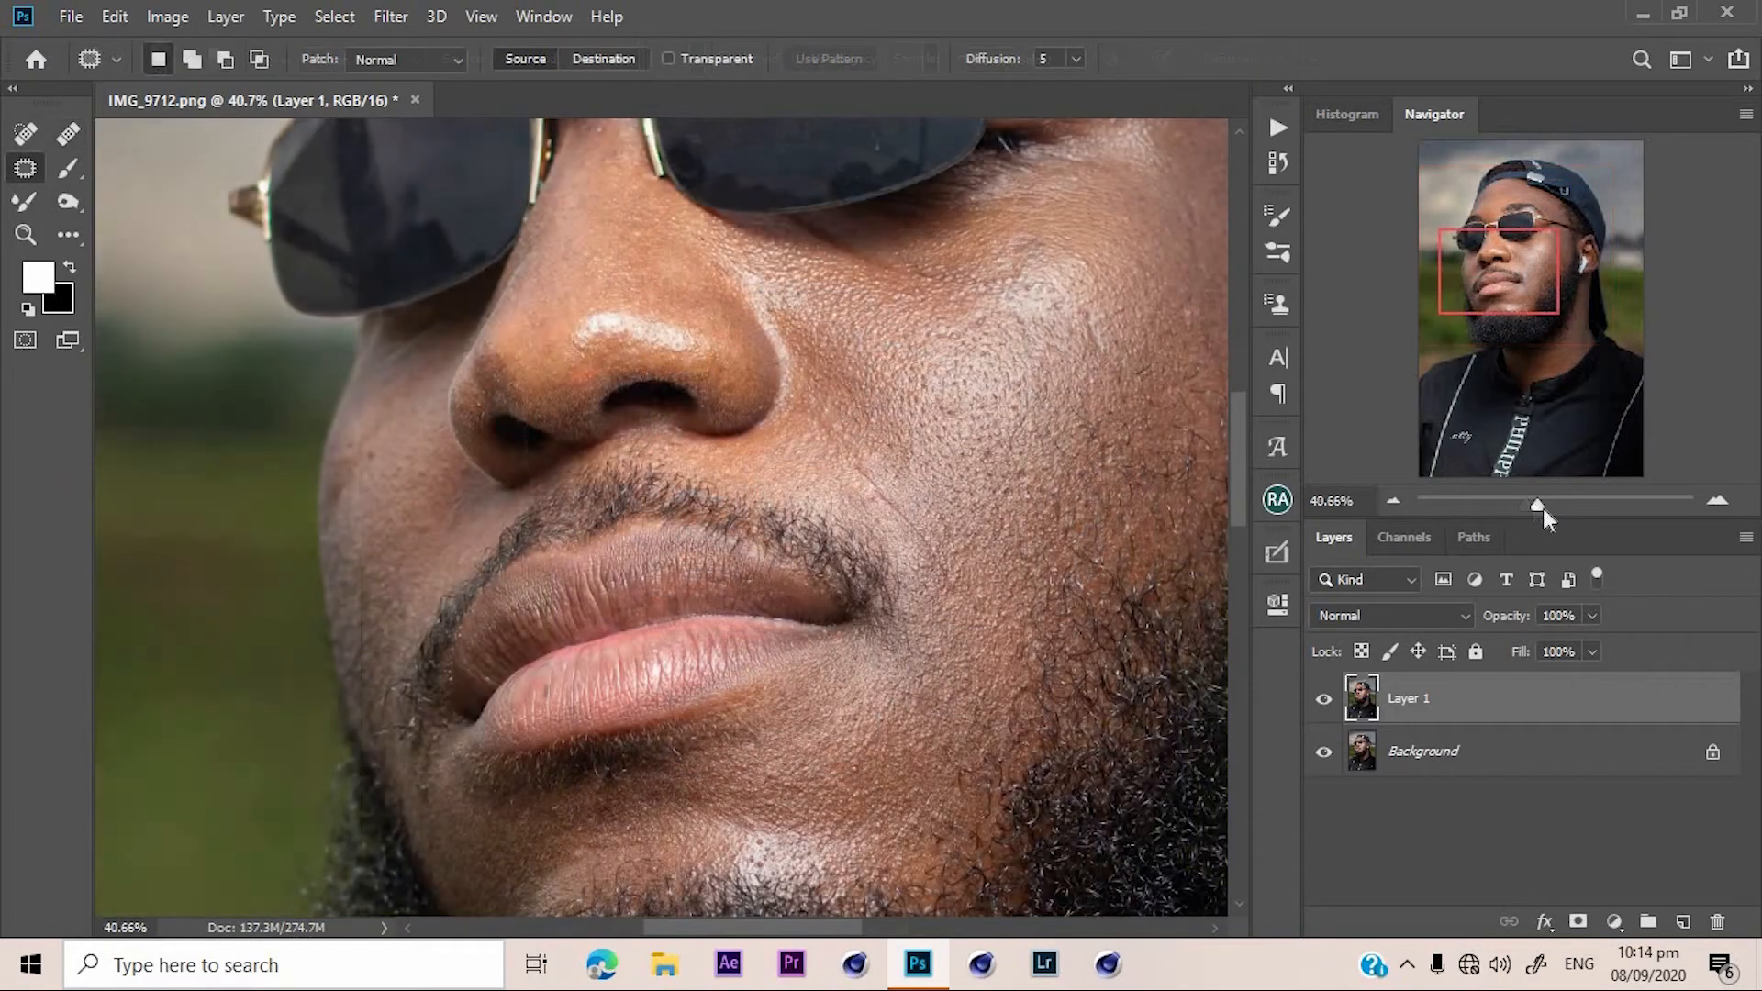
{"action": "left_click_drag", "start_coordinate": [1544, 507], "coordinate": [1559, 496]}
{"action": "left_click_drag", "start_coordinate": [1545, 263], "coordinate": [1538, 259]}
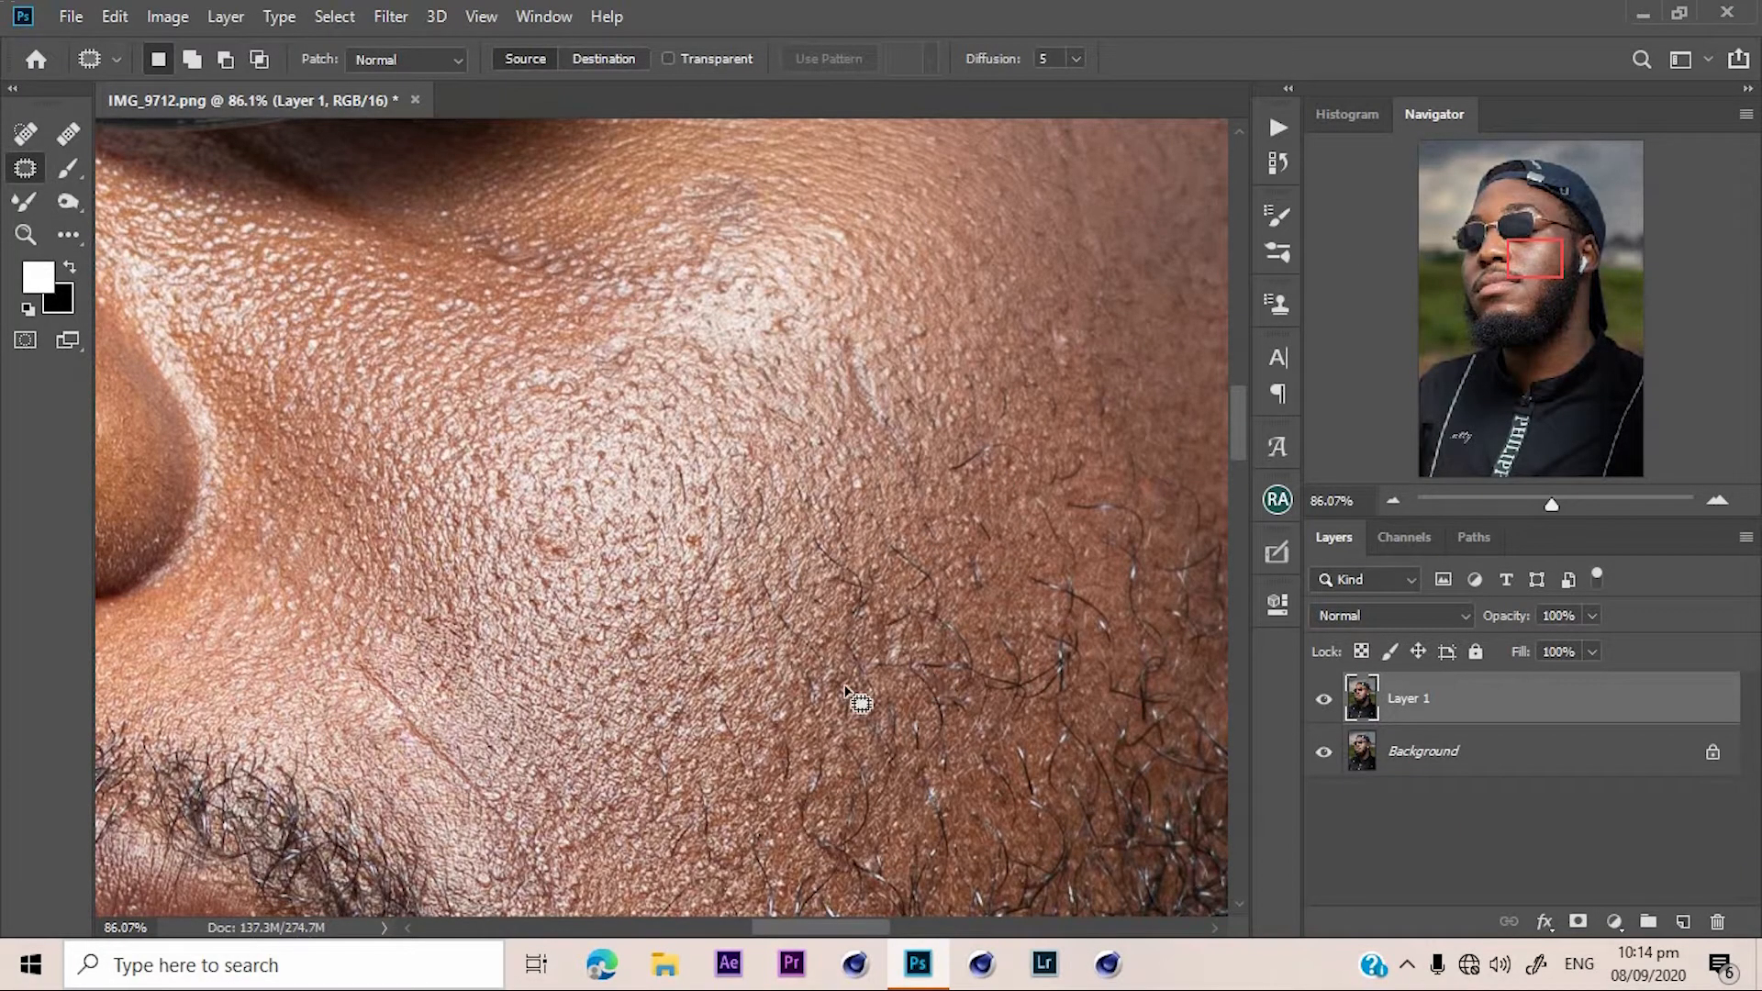
{"action": "left_click", "coordinate": [66, 136]}
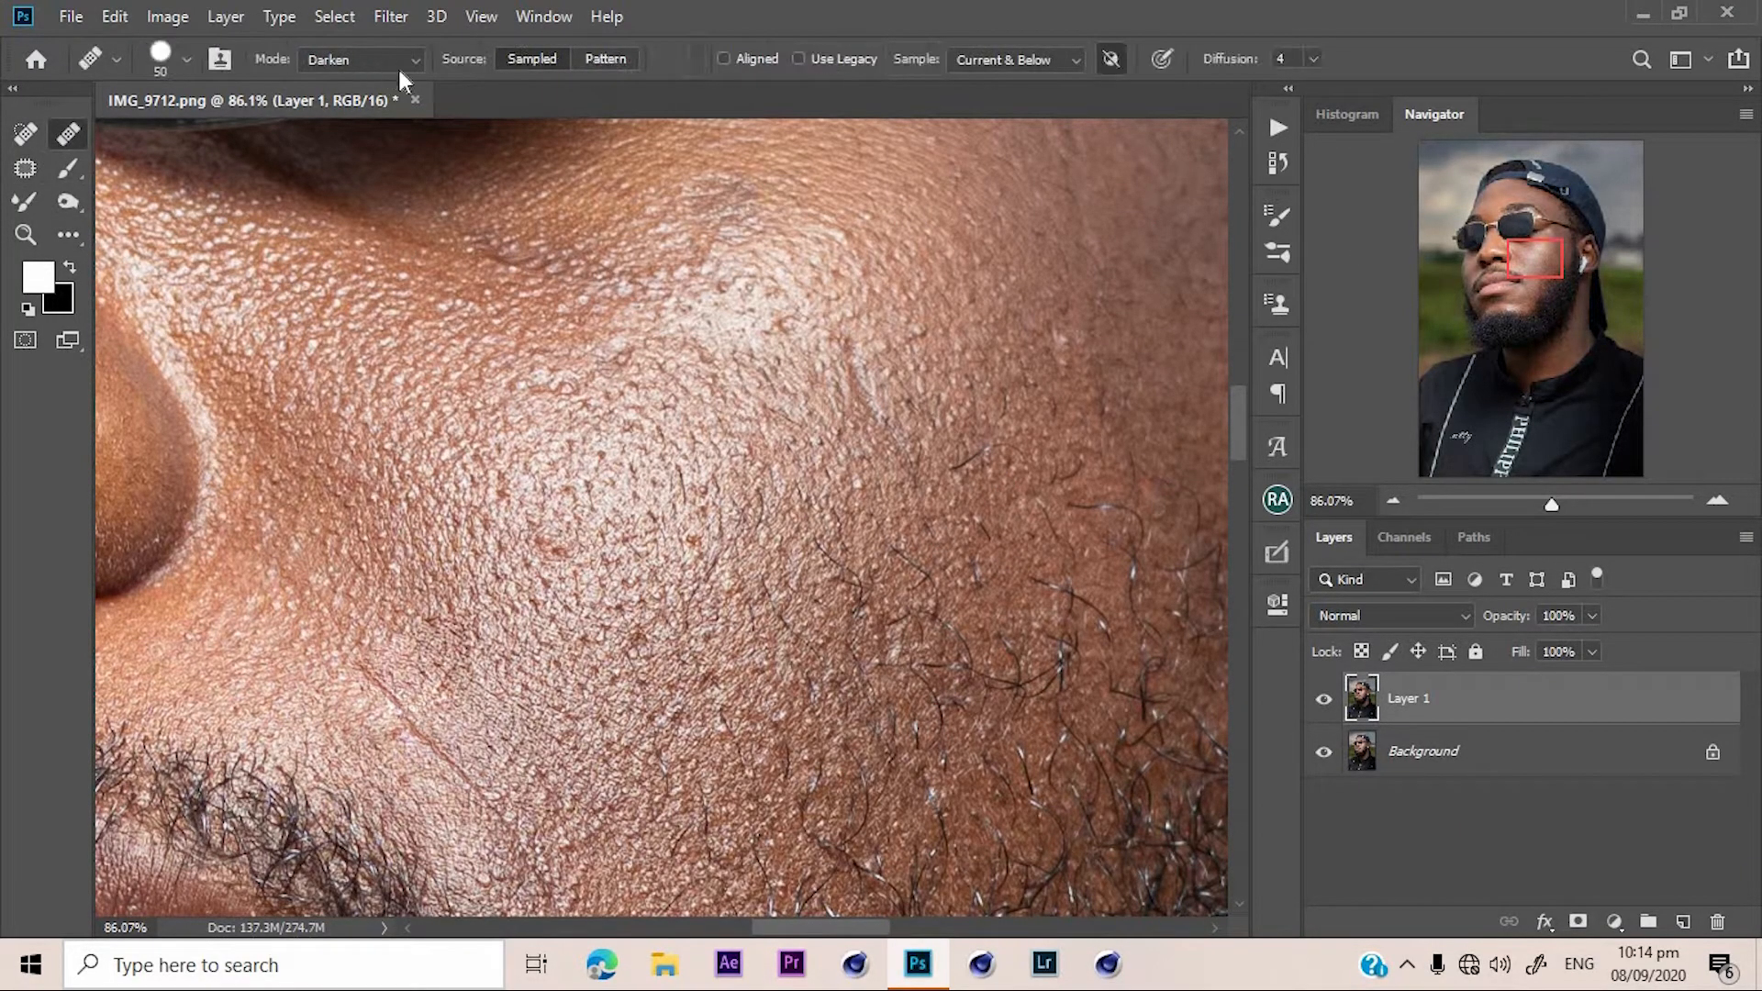
{"action": "left_click", "coordinate": [408, 64]}
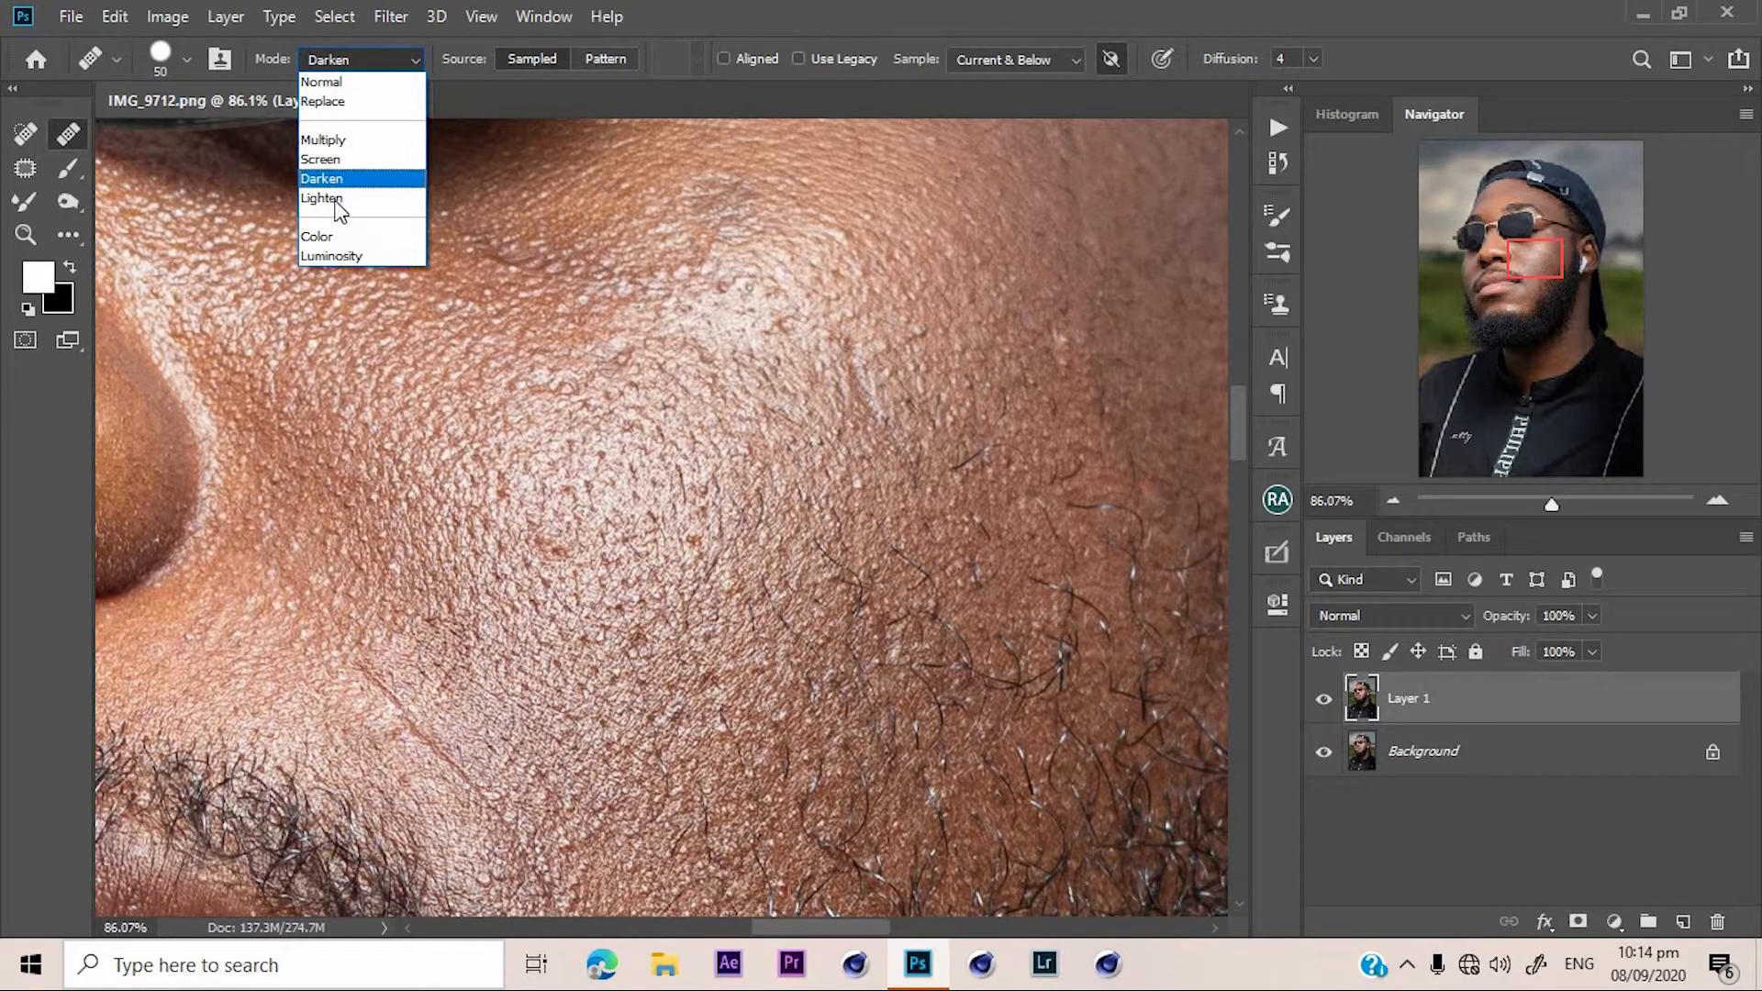
{"action": "left_click", "coordinate": [360, 198]}
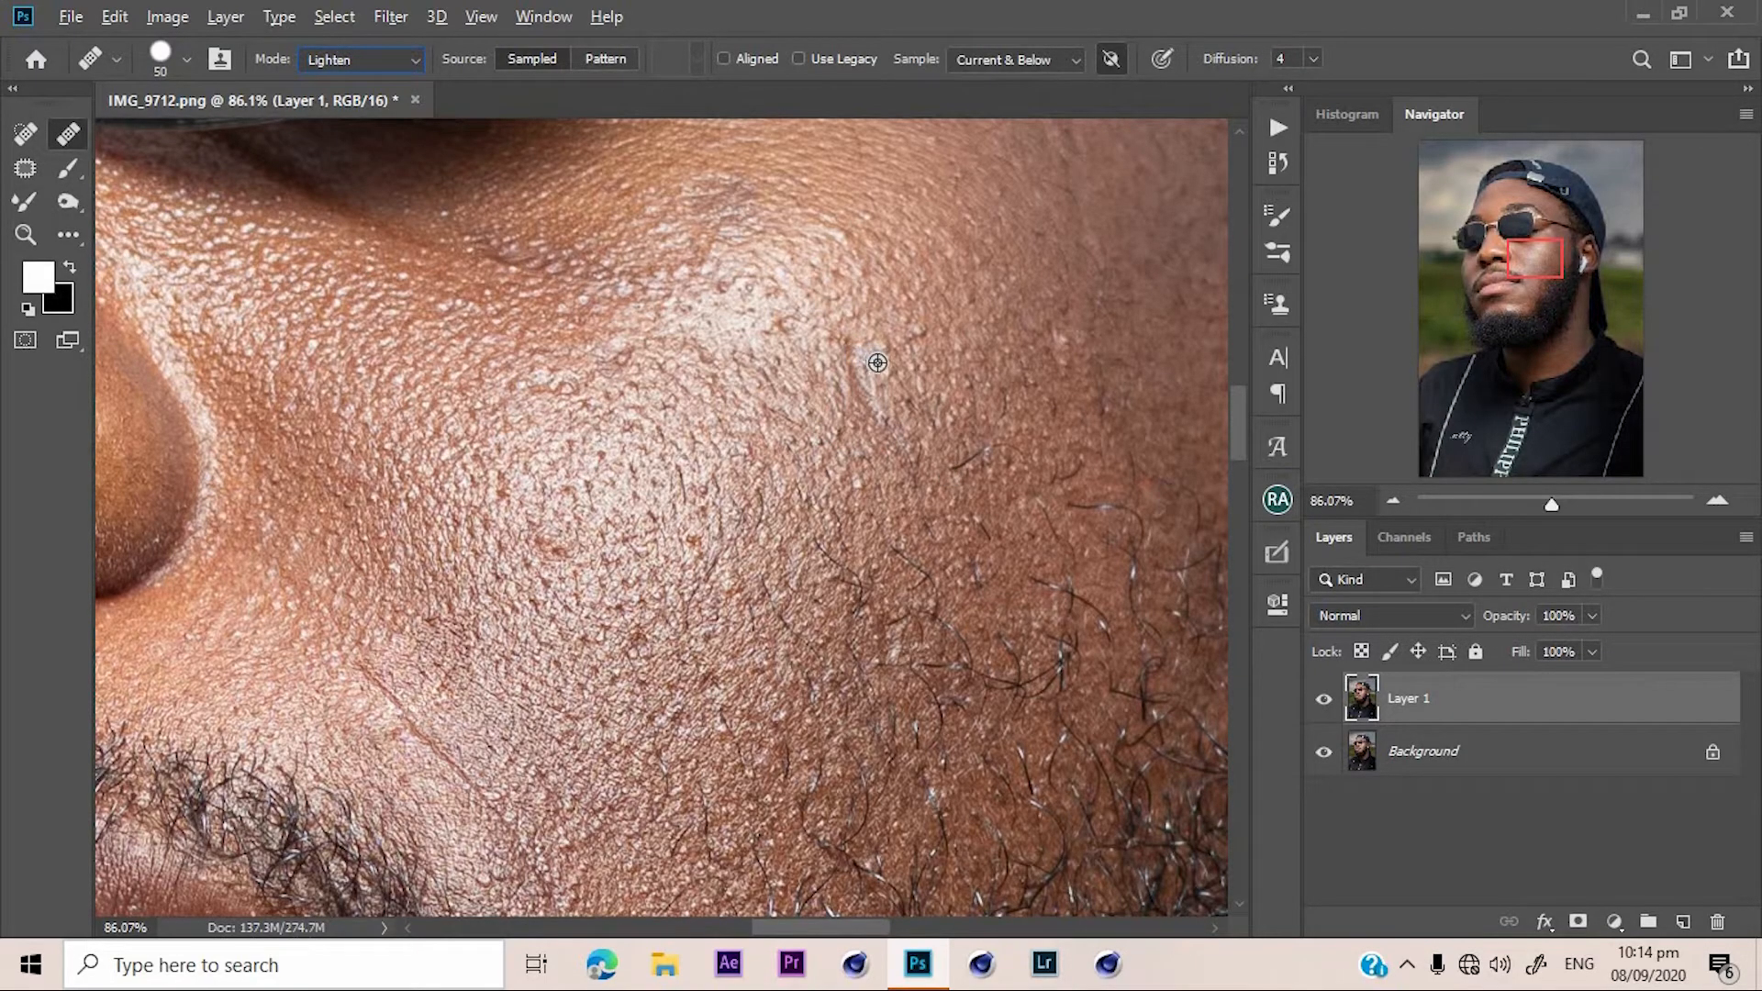
{"action": "left_click", "coordinate": [829, 551]}
{"action": "left_click", "coordinate": [867, 597]}
{"action": "left_click", "coordinate": [887, 678]}
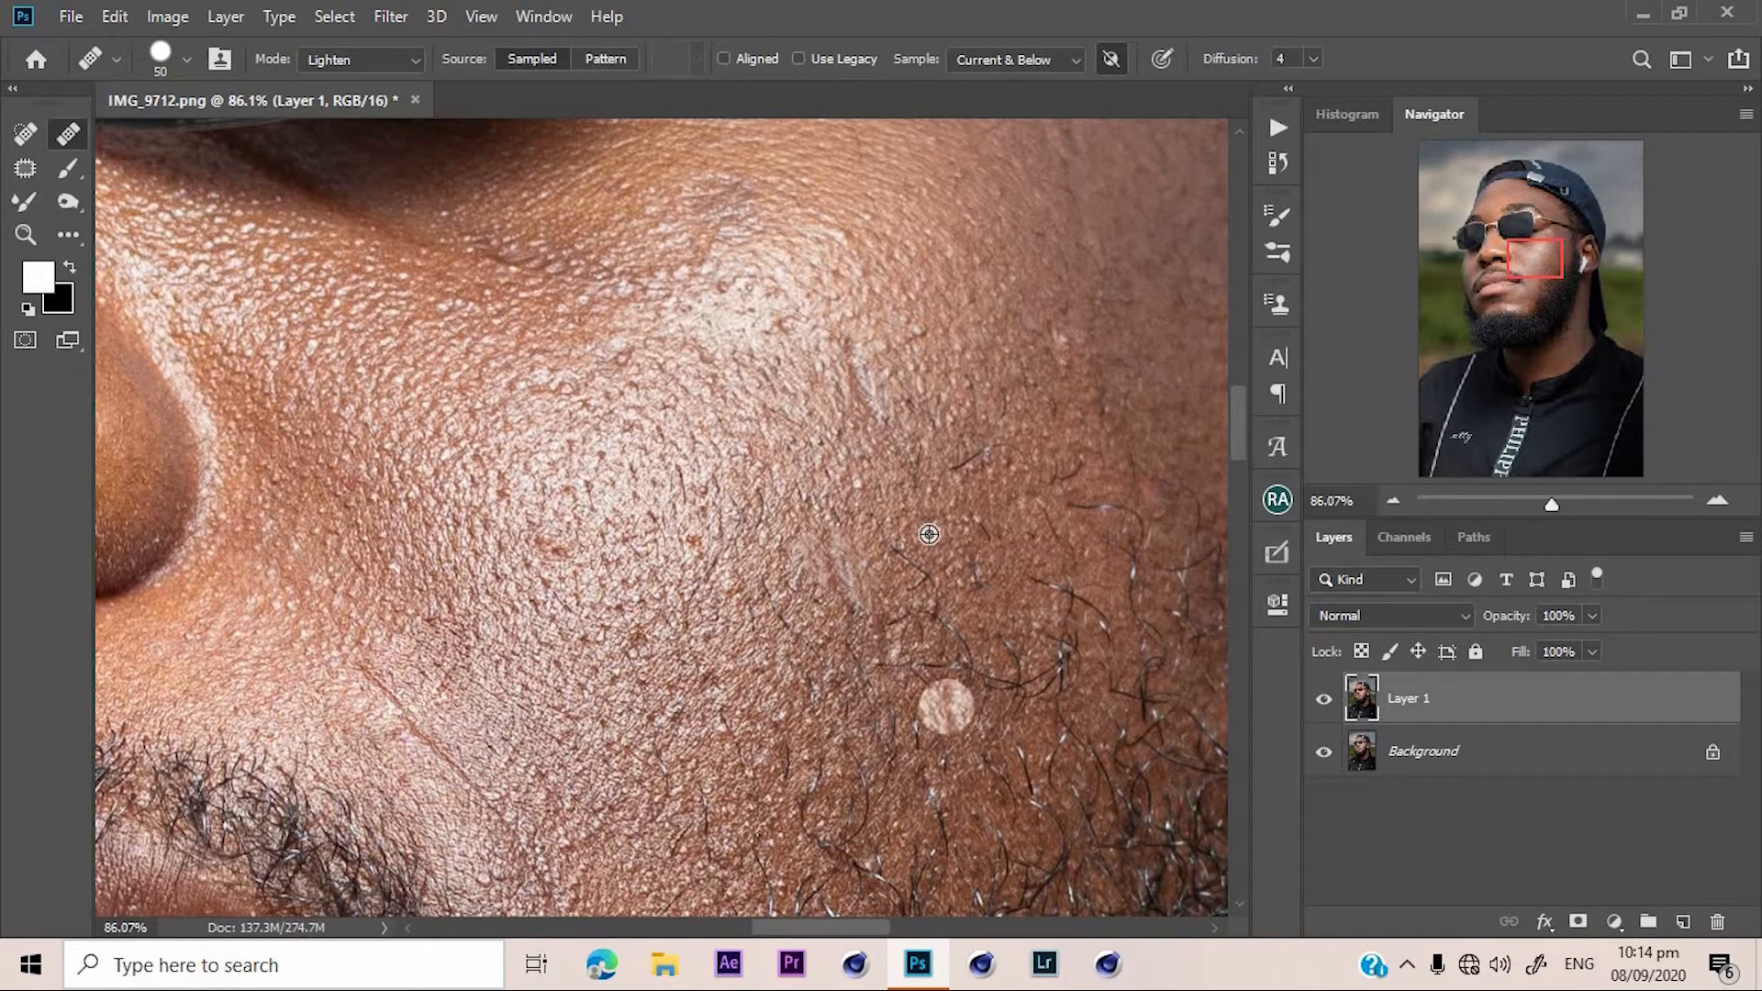
{"action": "left_click", "coordinate": [922, 502], "text": "alt"}
{"action": "left_click_drag", "start_coordinate": [897, 543], "coordinate": [920, 587]}
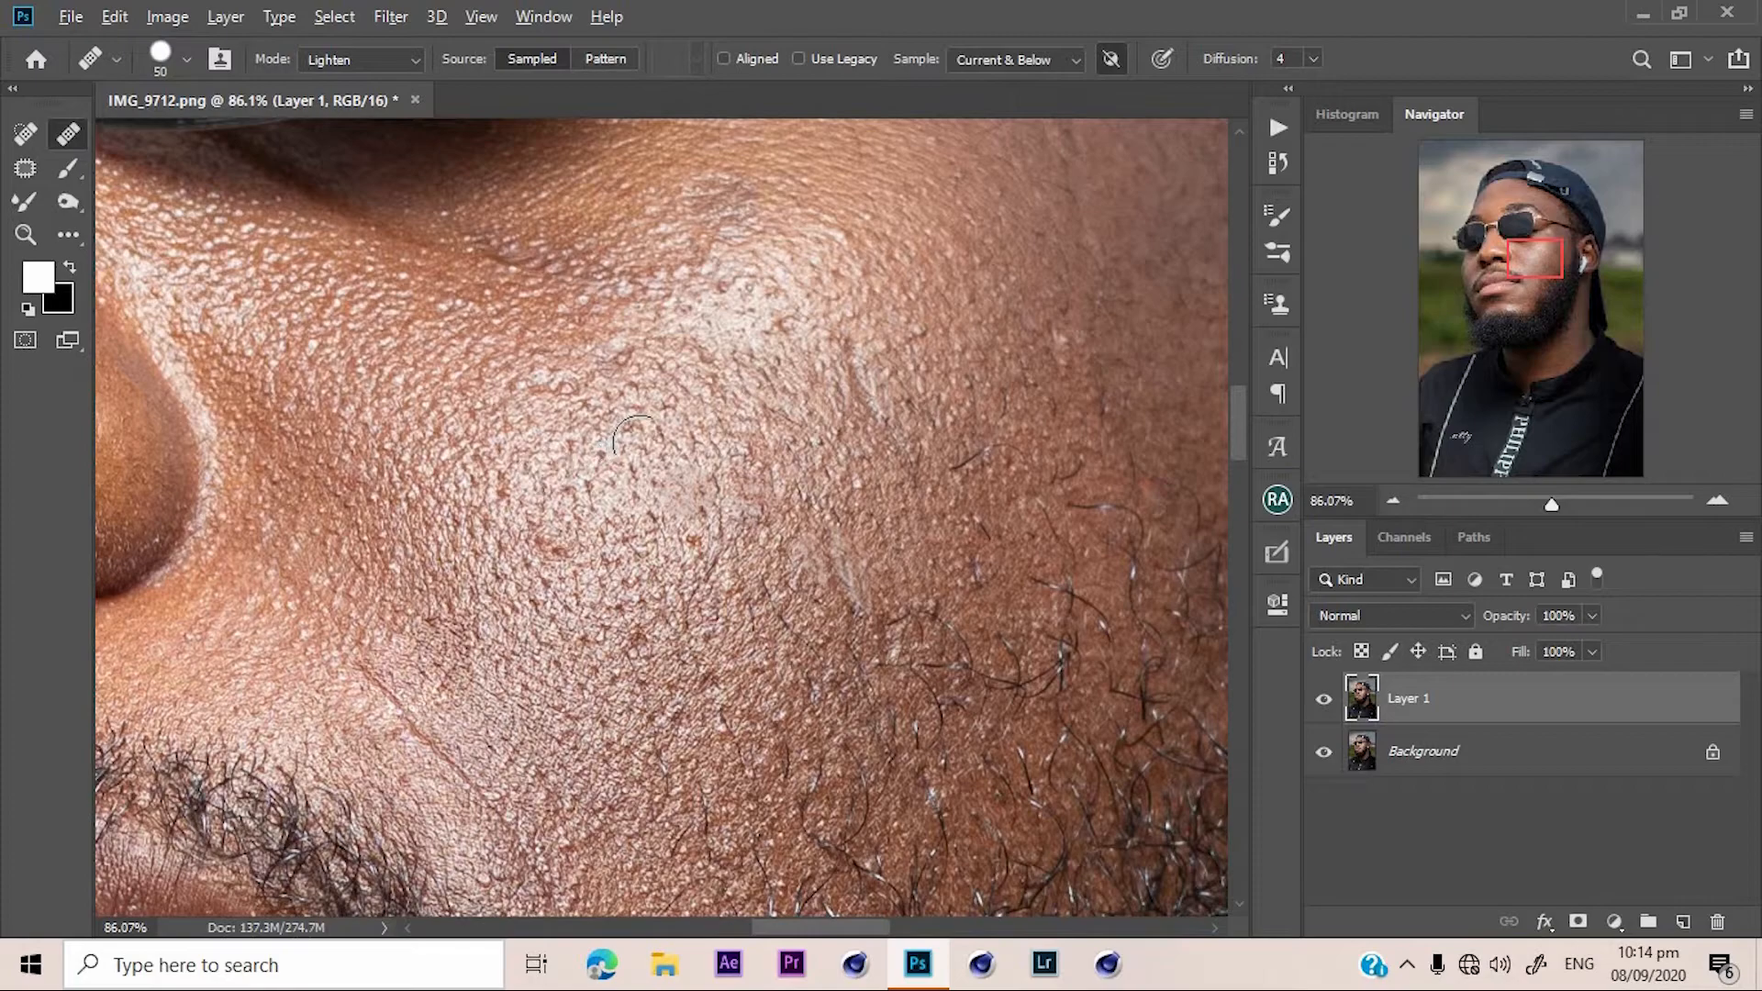
Heal further spots across the centre and upper part of the cheek, sampling clean skin nearby.
{"action": "left_click", "coordinate": [666, 413]}
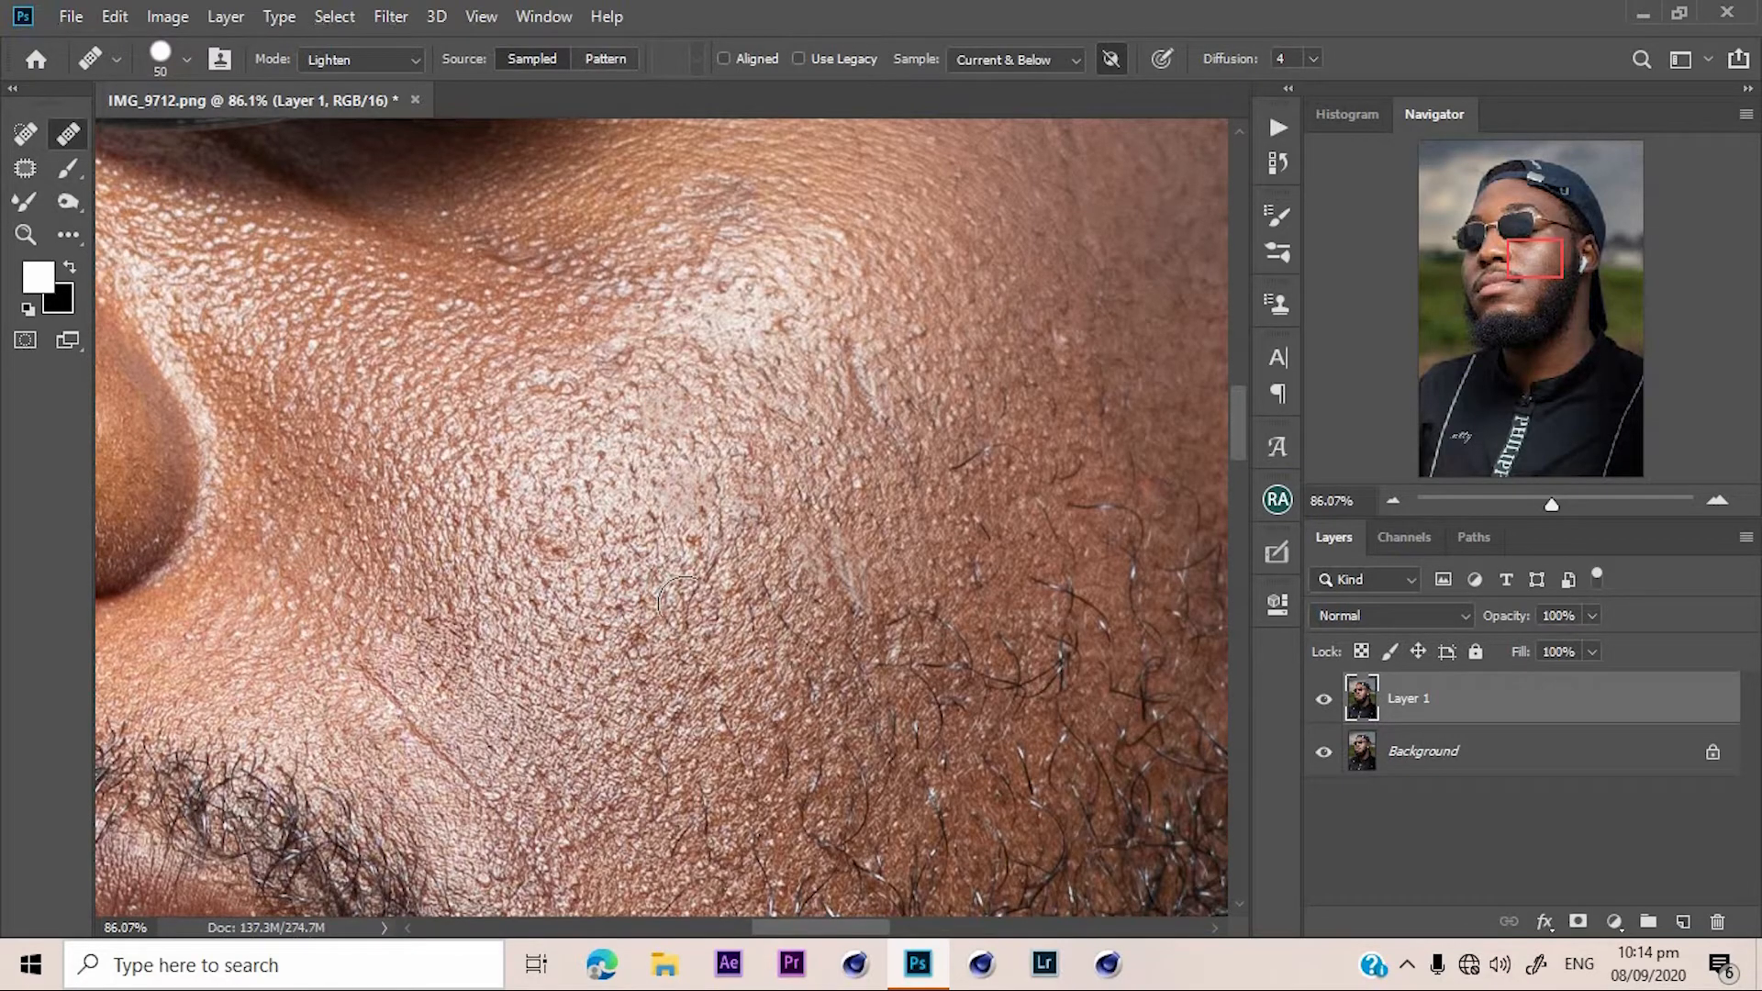
{"action": "left_click", "coordinate": [703, 530]}
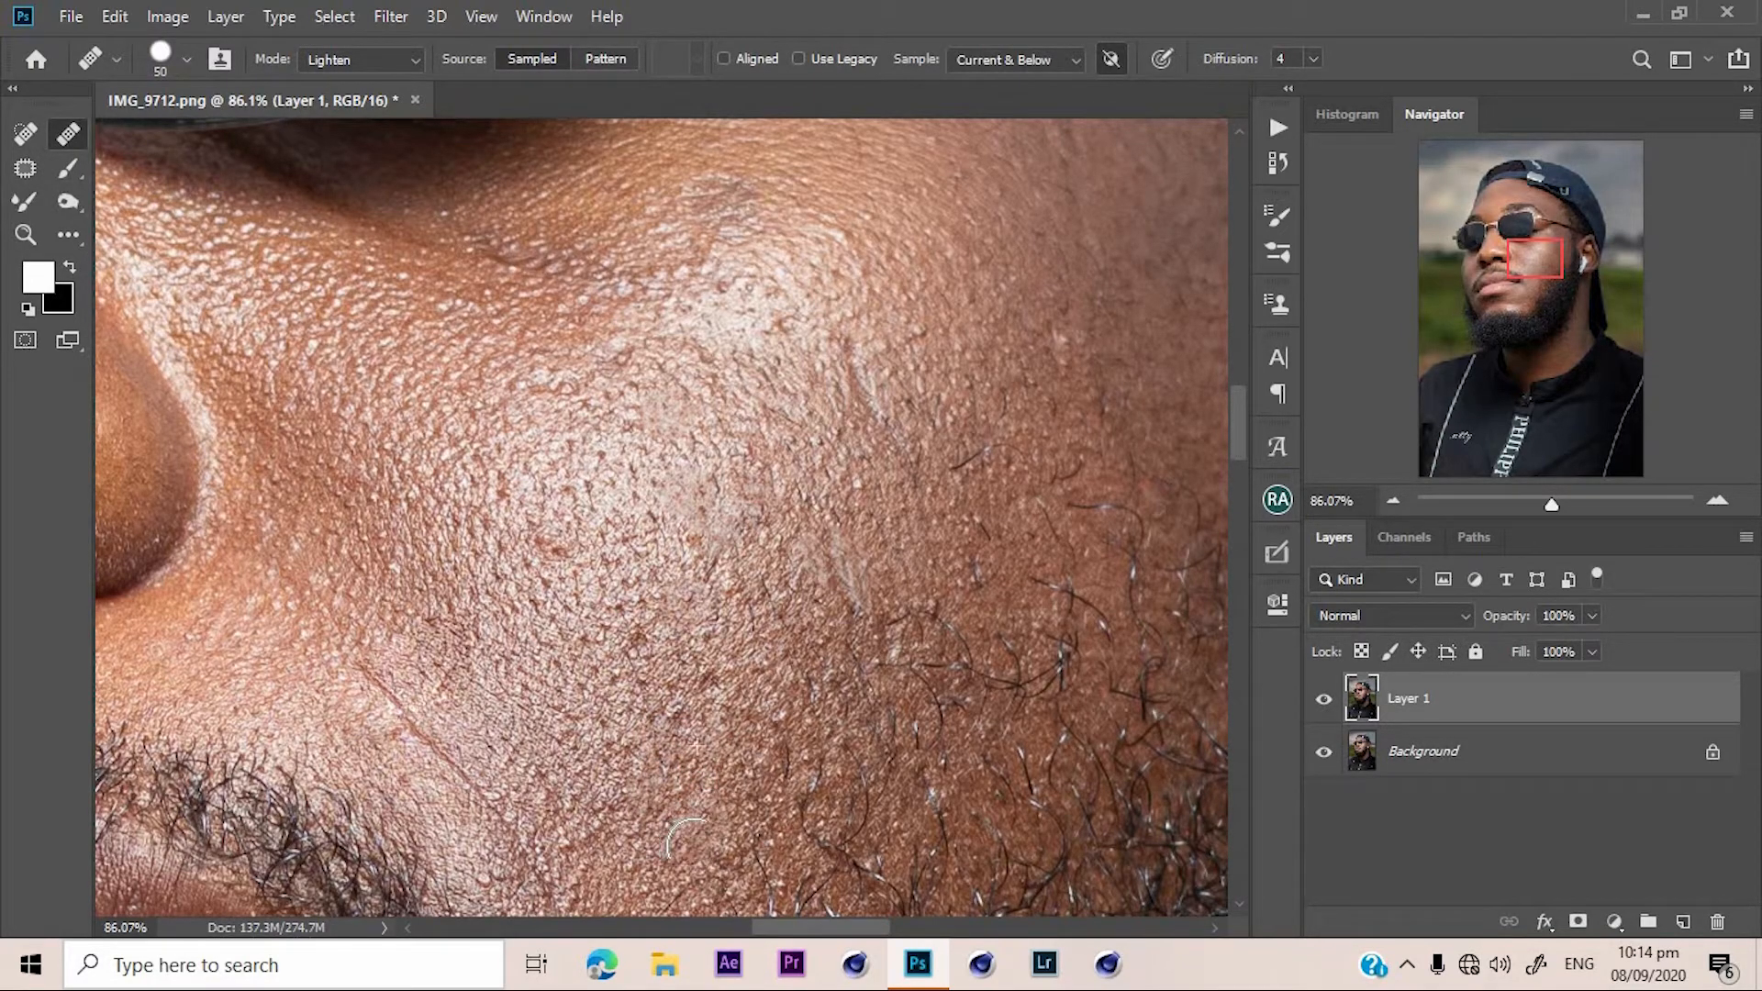
{"action": "left_click", "coordinate": [699, 565]}
{"action": "left_click", "coordinate": [769, 692], "text": "alt"}
{"action": "left_click", "coordinate": [731, 626]}
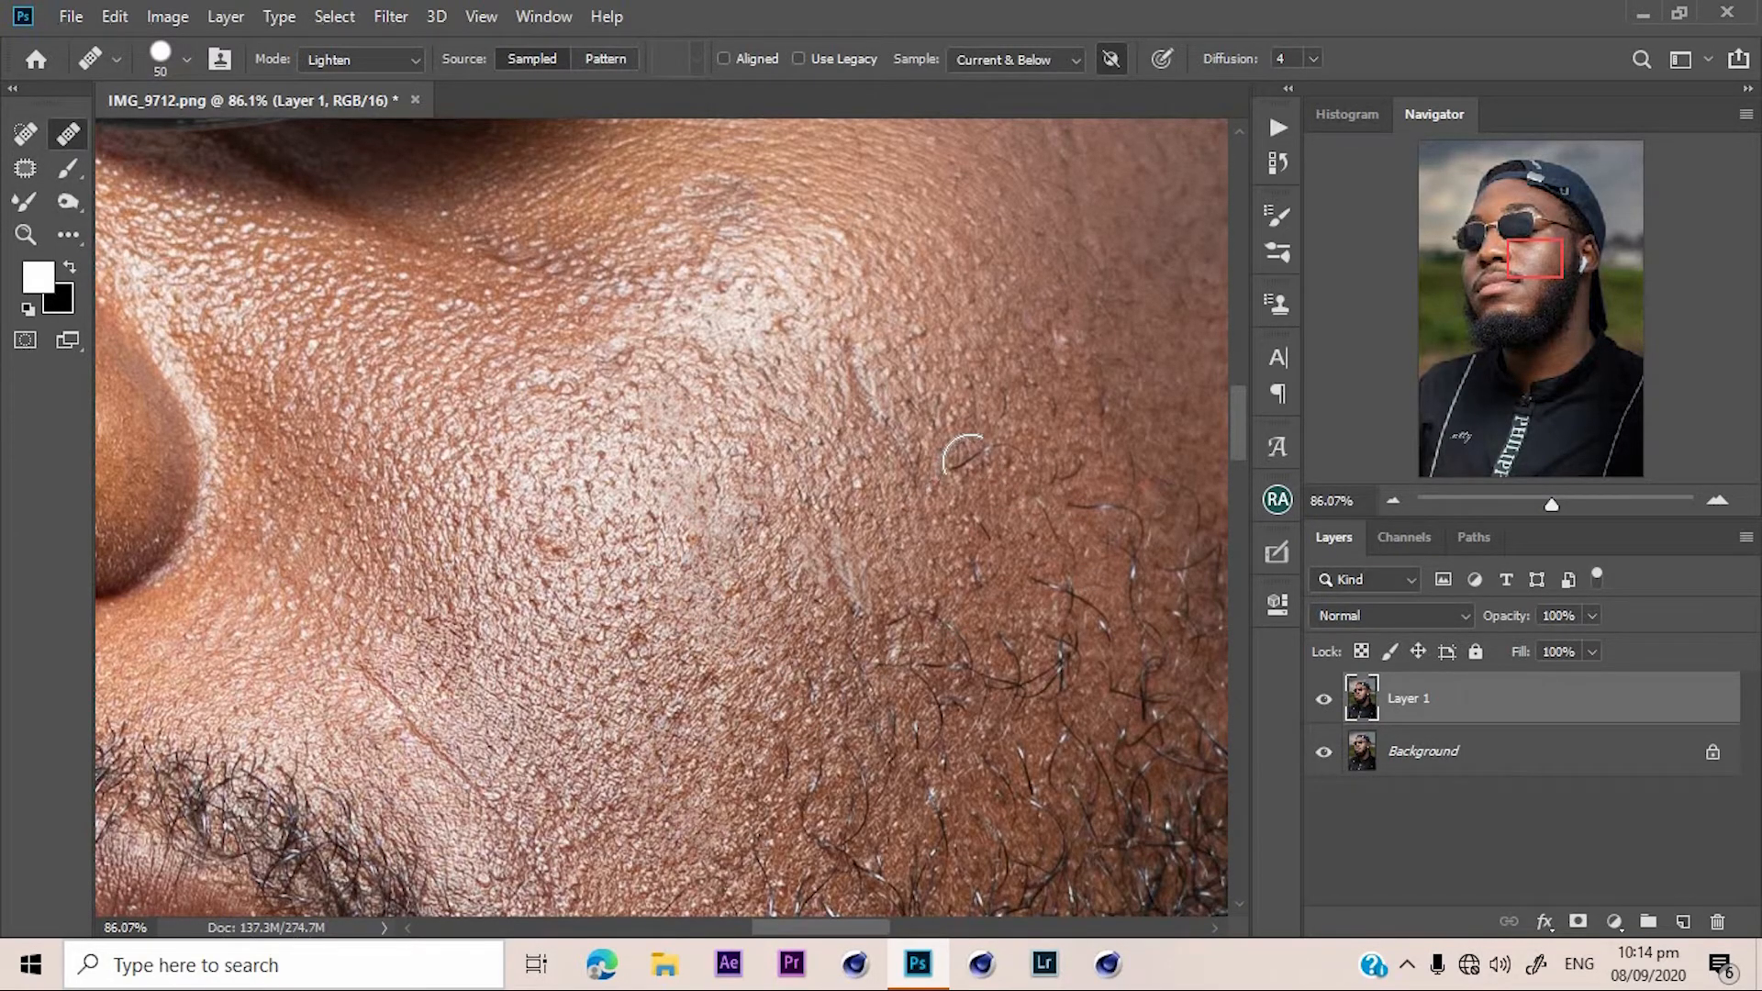
{"action": "left_click", "coordinate": [971, 459]}
{"action": "left_click", "coordinate": [999, 457]}
{"action": "left_click", "coordinate": [881, 471]}
{"action": "left_click", "coordinate": [998, 316], "text": "alt"}
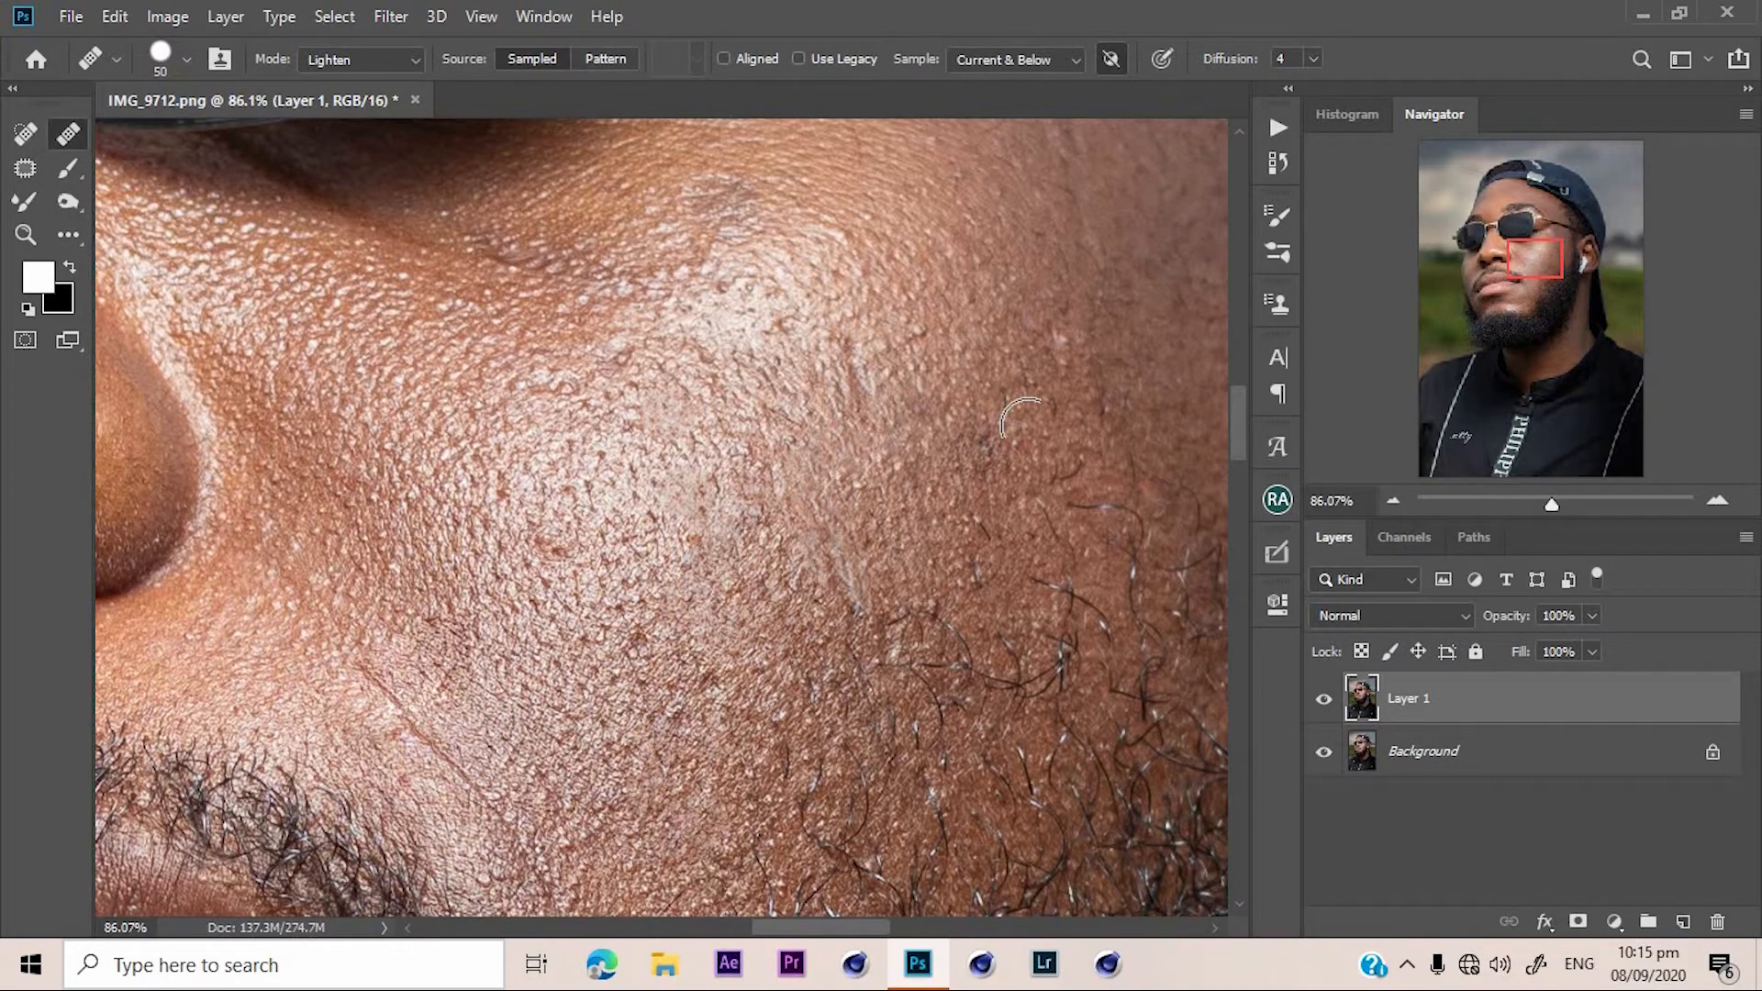
Zoom out to the whole face and toggle Layer 1's visibility to compare the retouch with the original.
{"action": "mouse_move", "coordinate": [1516, 503]}
{"action": "left_mouse_down"}
{"action": "mouse_move", "coordinate": [1539, 496]}
{"action": "mouse_move", "coordinate": [1478, 499]}
{"action": "mouse_move", "coordinate": [1529, 483]}
{"action": "left_mouse_up"}
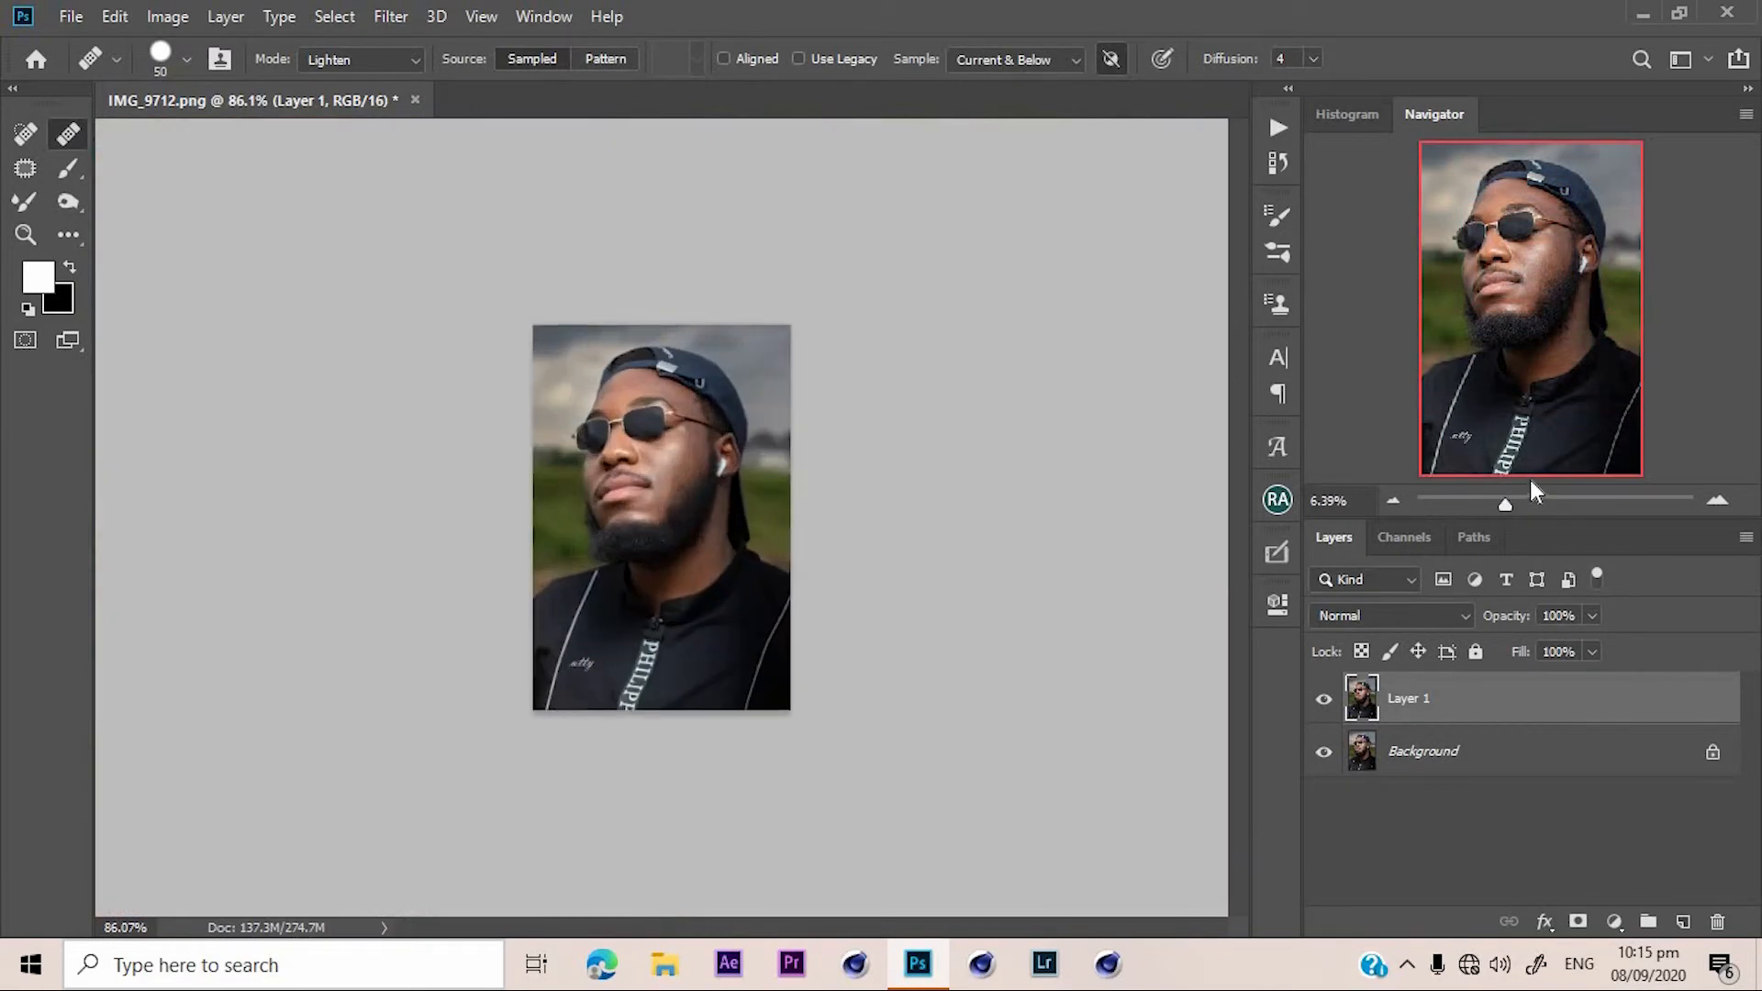
{"action": "left_click_drag", "start_coordinate": [1509, 285], "coordinate": [1507, 260]}
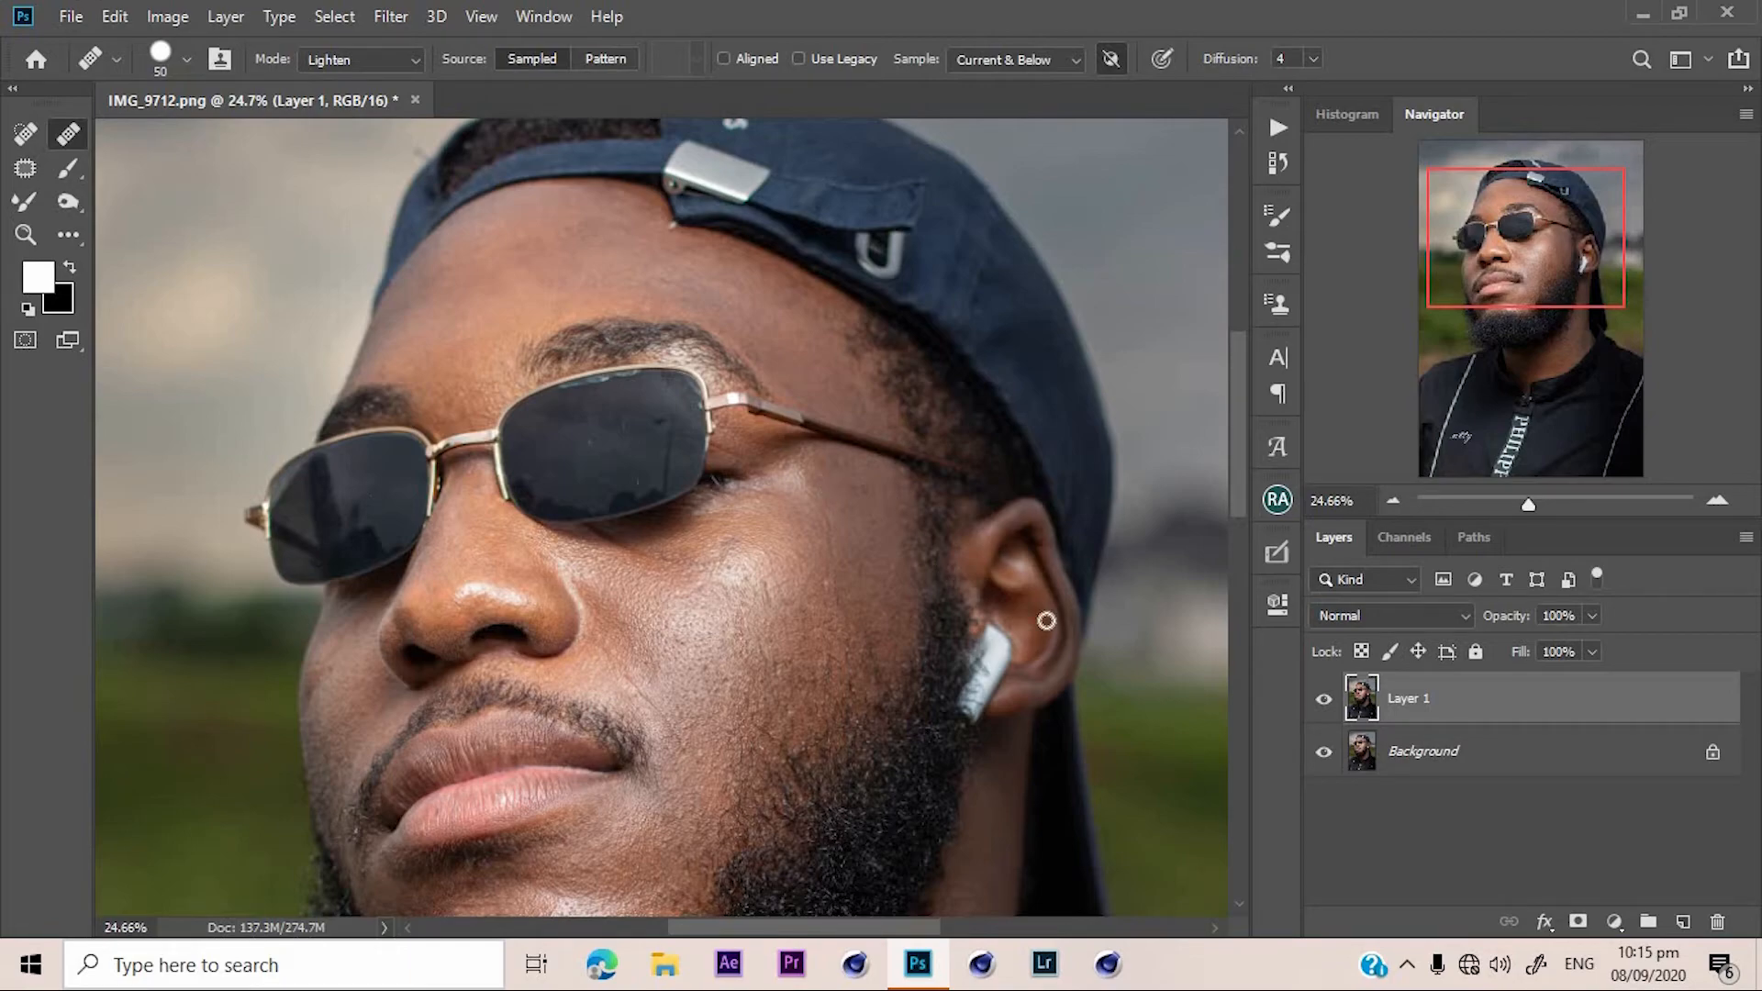
{"action": "left_click", "coordinate": [1326, 703]}
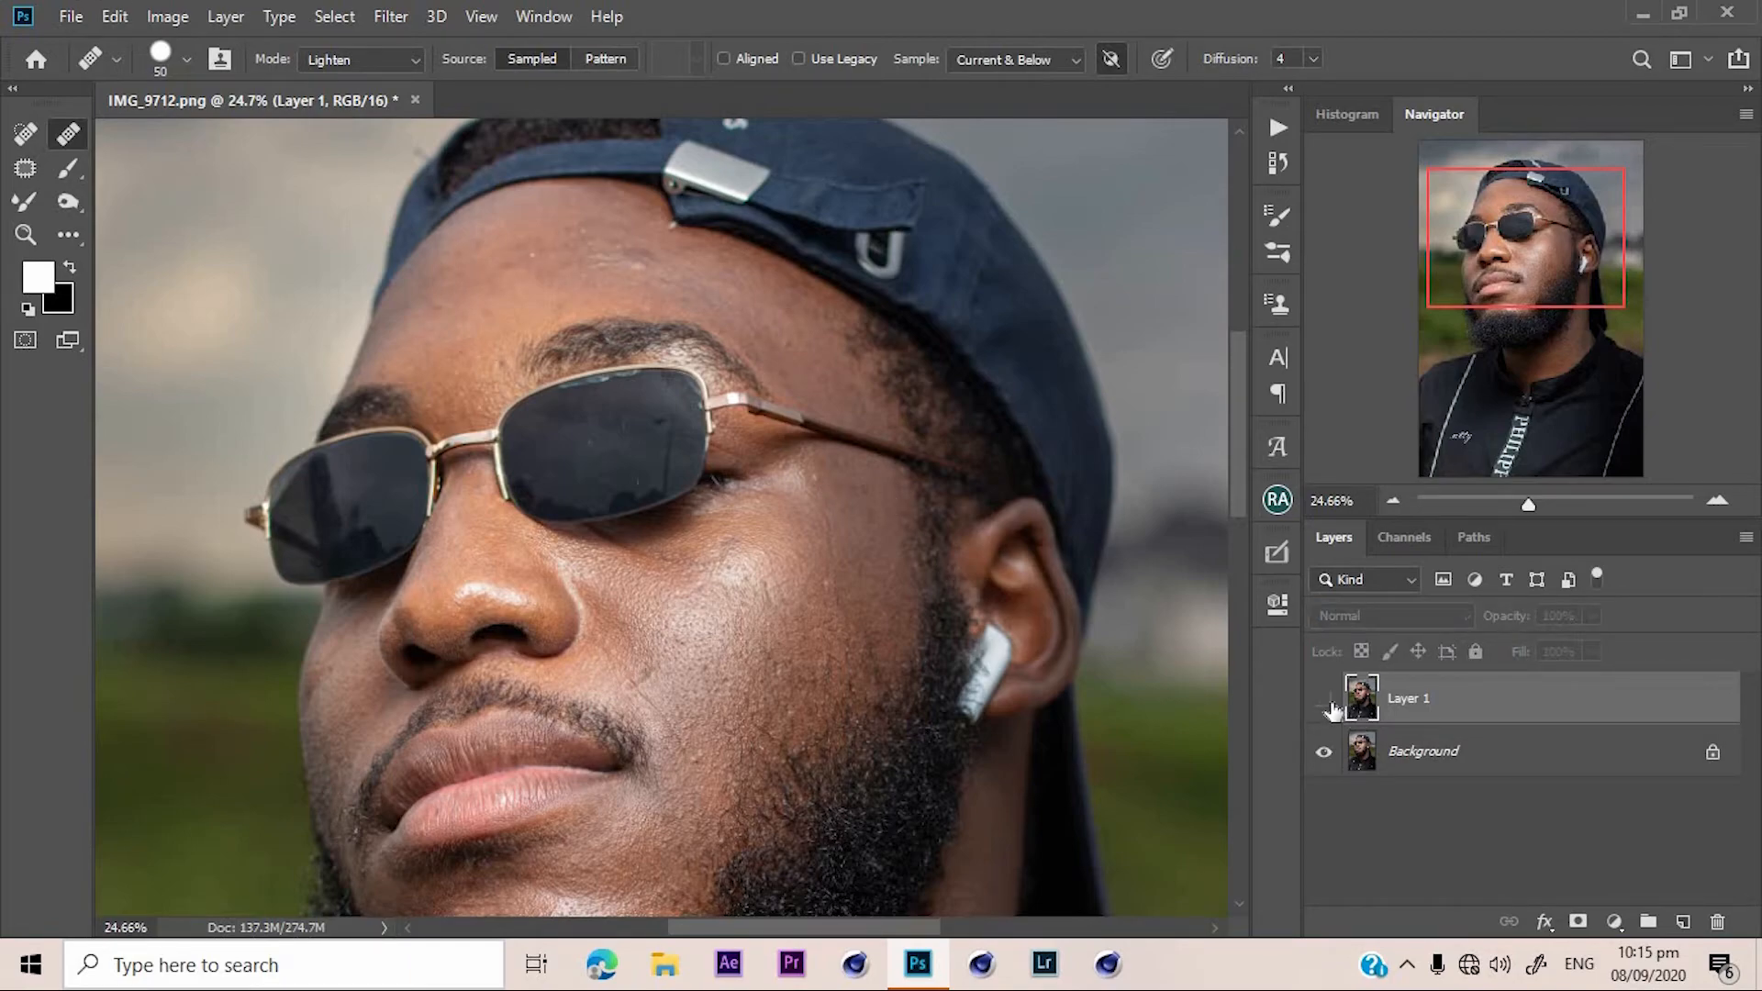
{"action": "left_click", "coordinate": [1327, 703]}
{"action": "left_click", "coordinate": [1327, 702]}
{"action": "left_click", "coordinate": [1327, 702]}
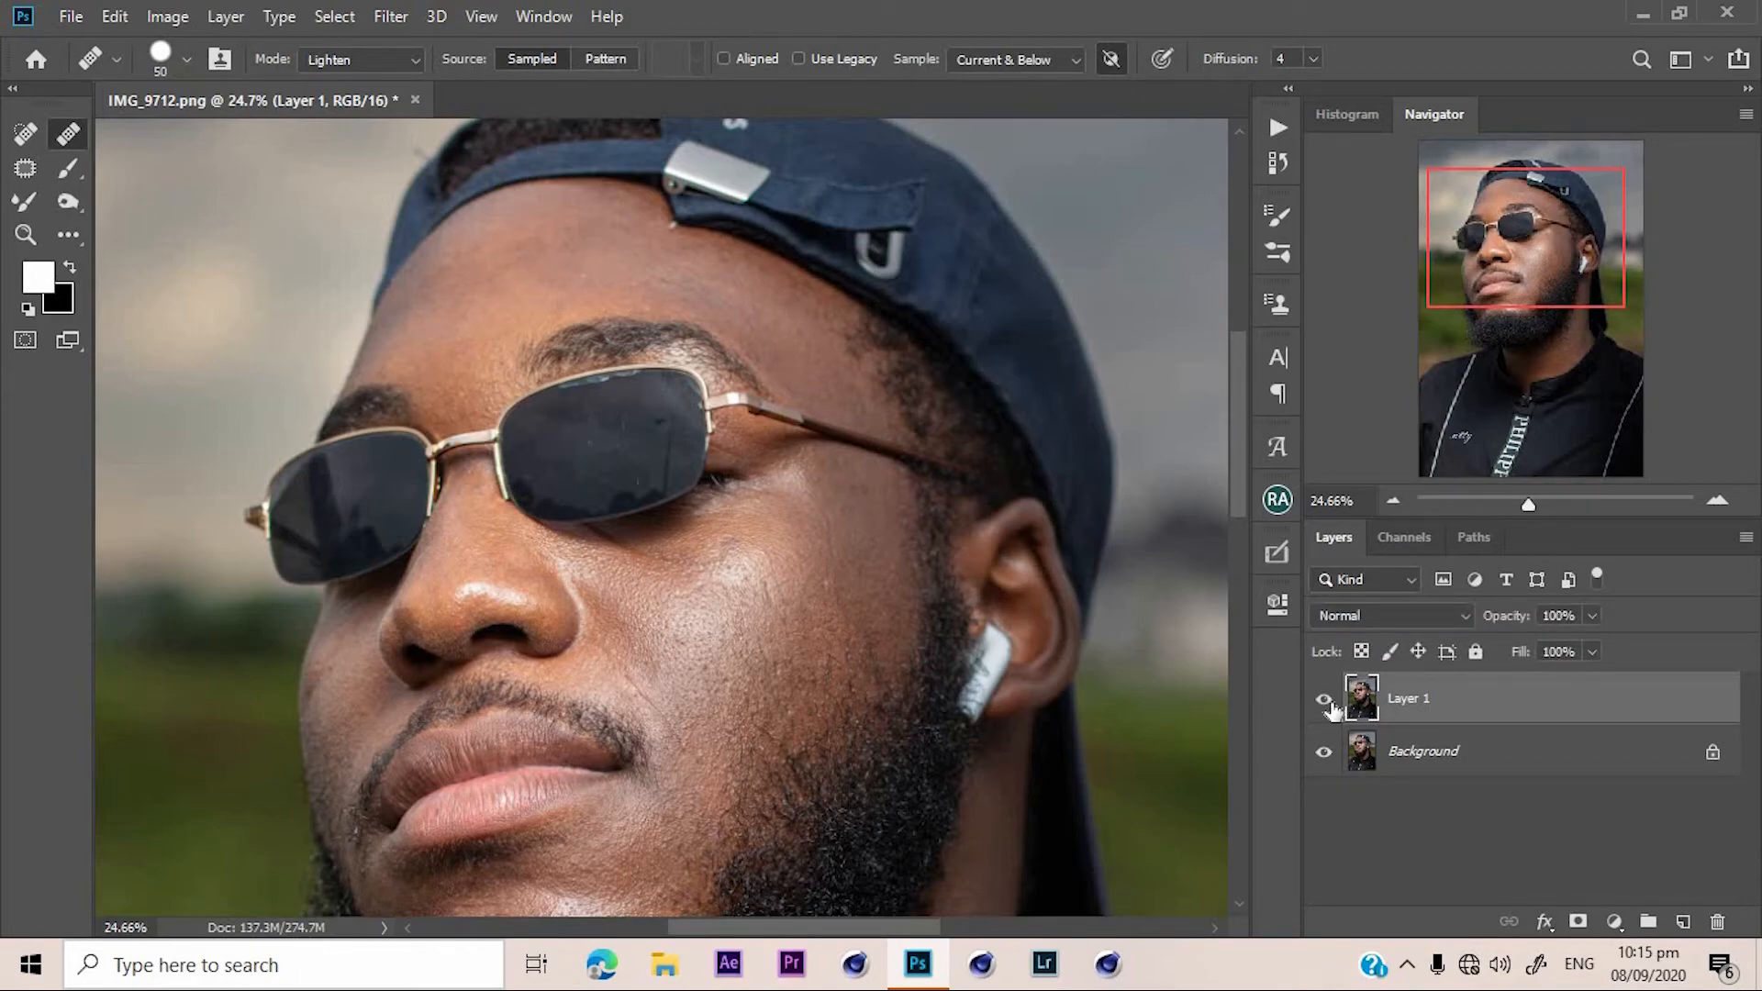
{"action": "left_click", "coordinate": [1327, 703]}
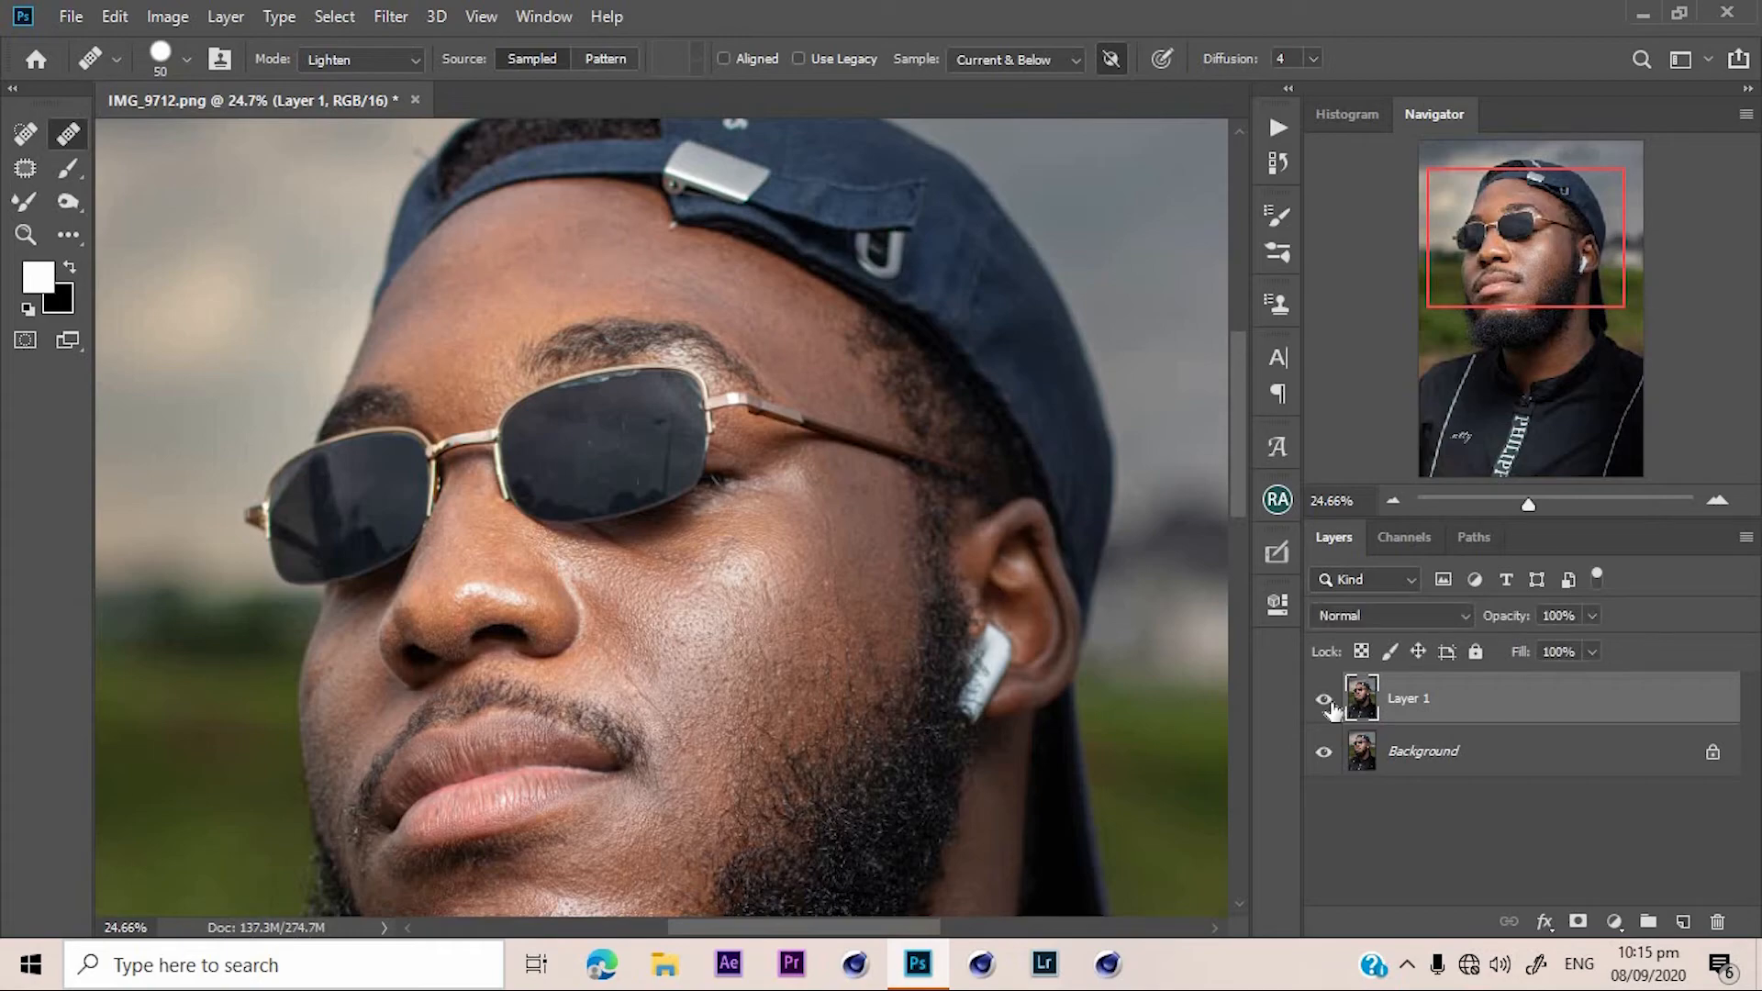